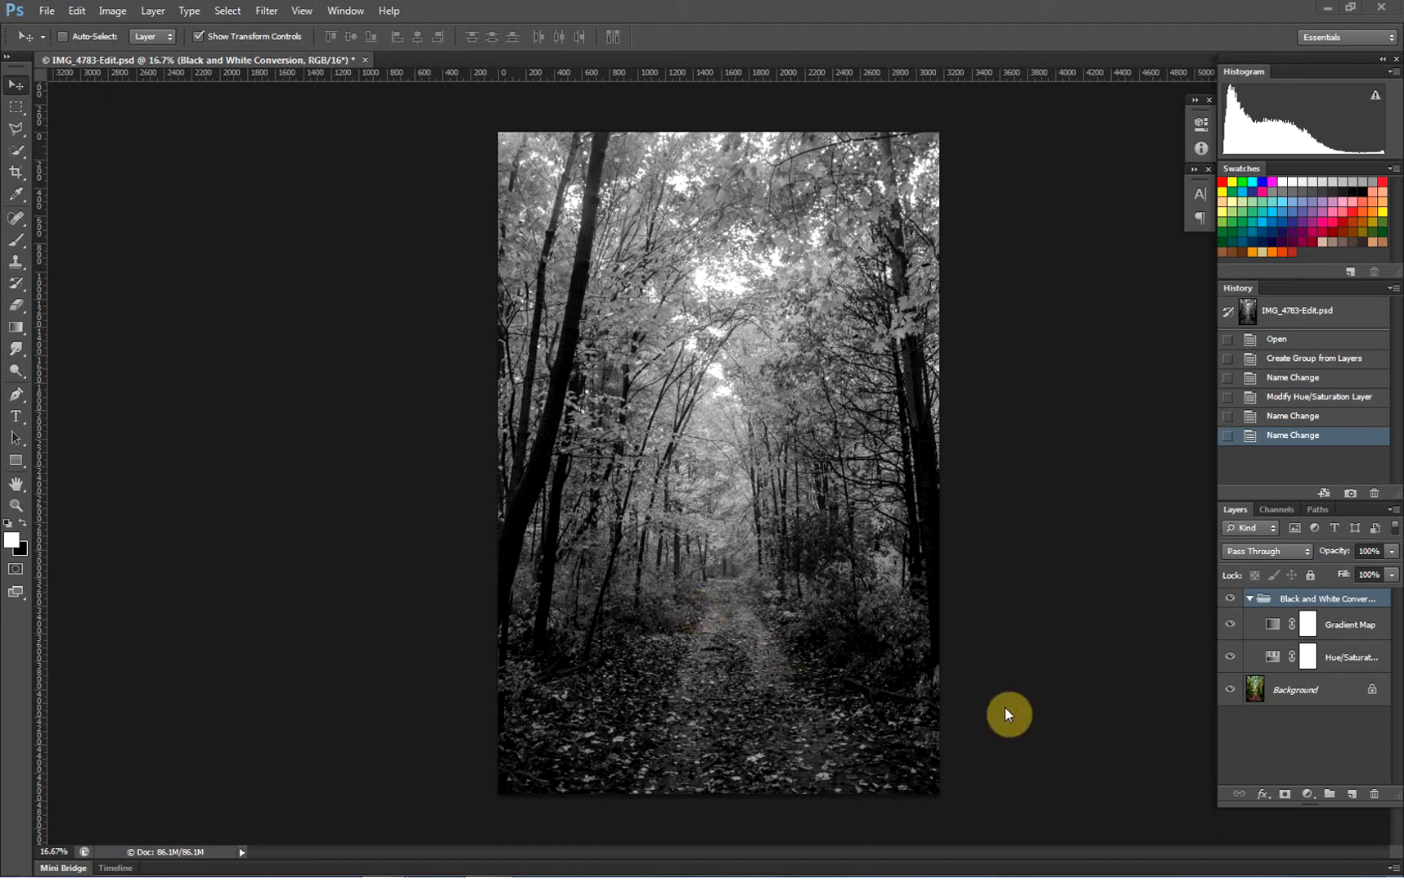
Add a Photo Filter adjustment layer directly above the Hue/Saturation layer inside the black and white group
{"action": "left_click", "coordinate": [1335, 627]}
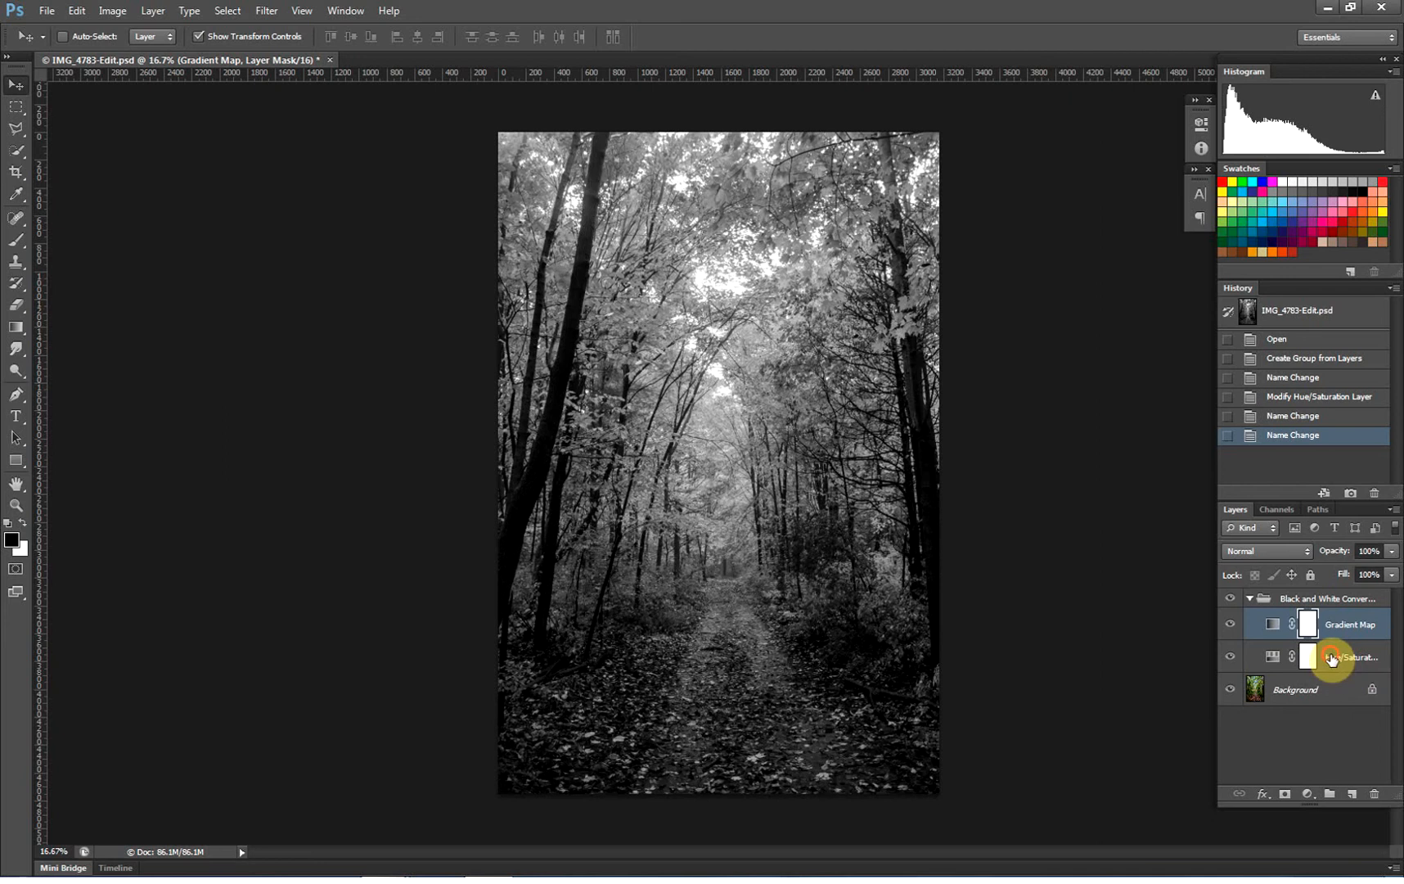
{"action": "left_click", "coordinate": [1331, 659]}
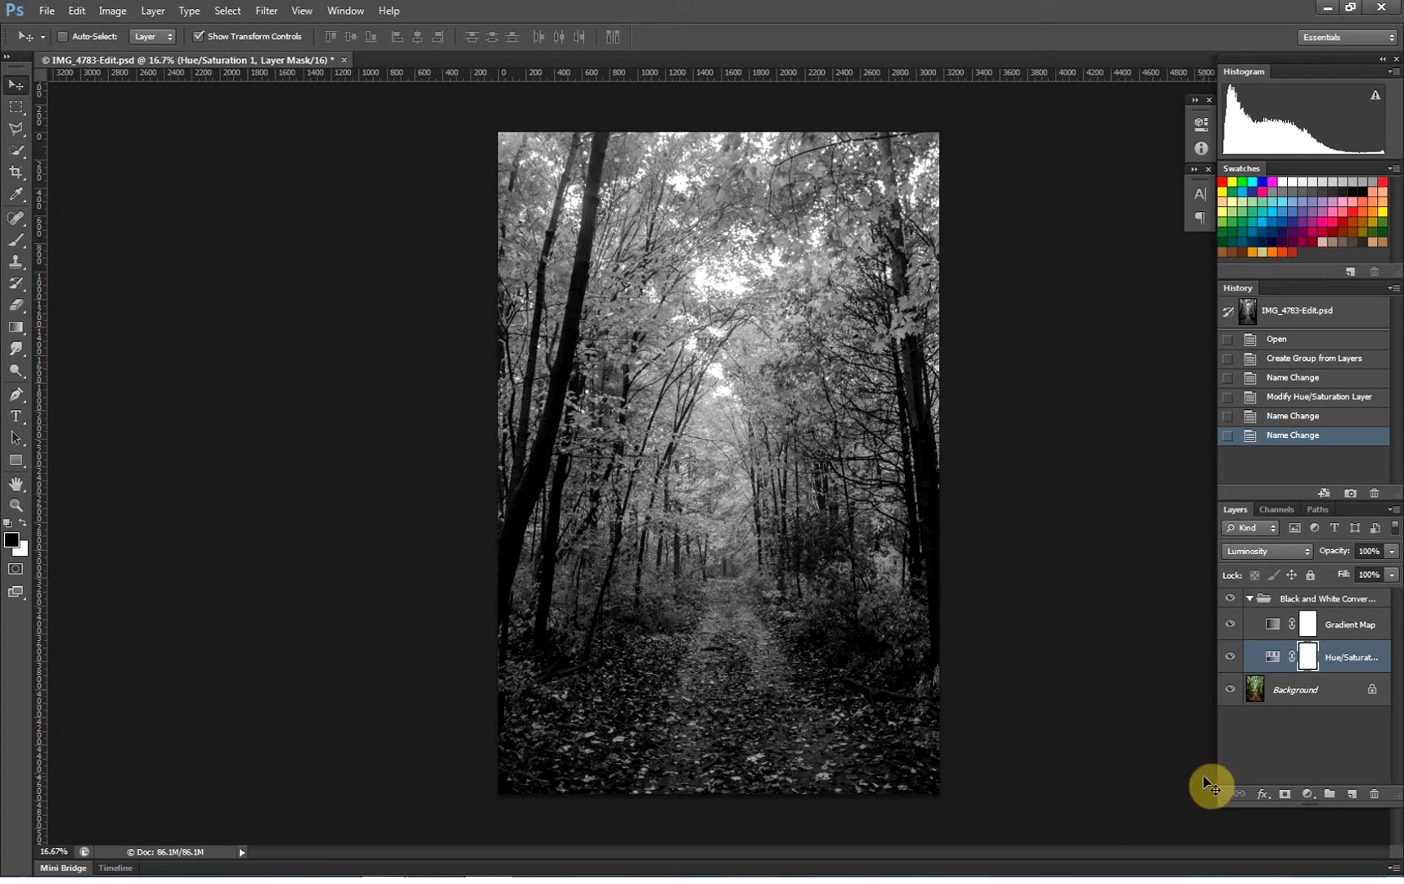
{"action": "left_click", "coordinate": [1311, 795]}
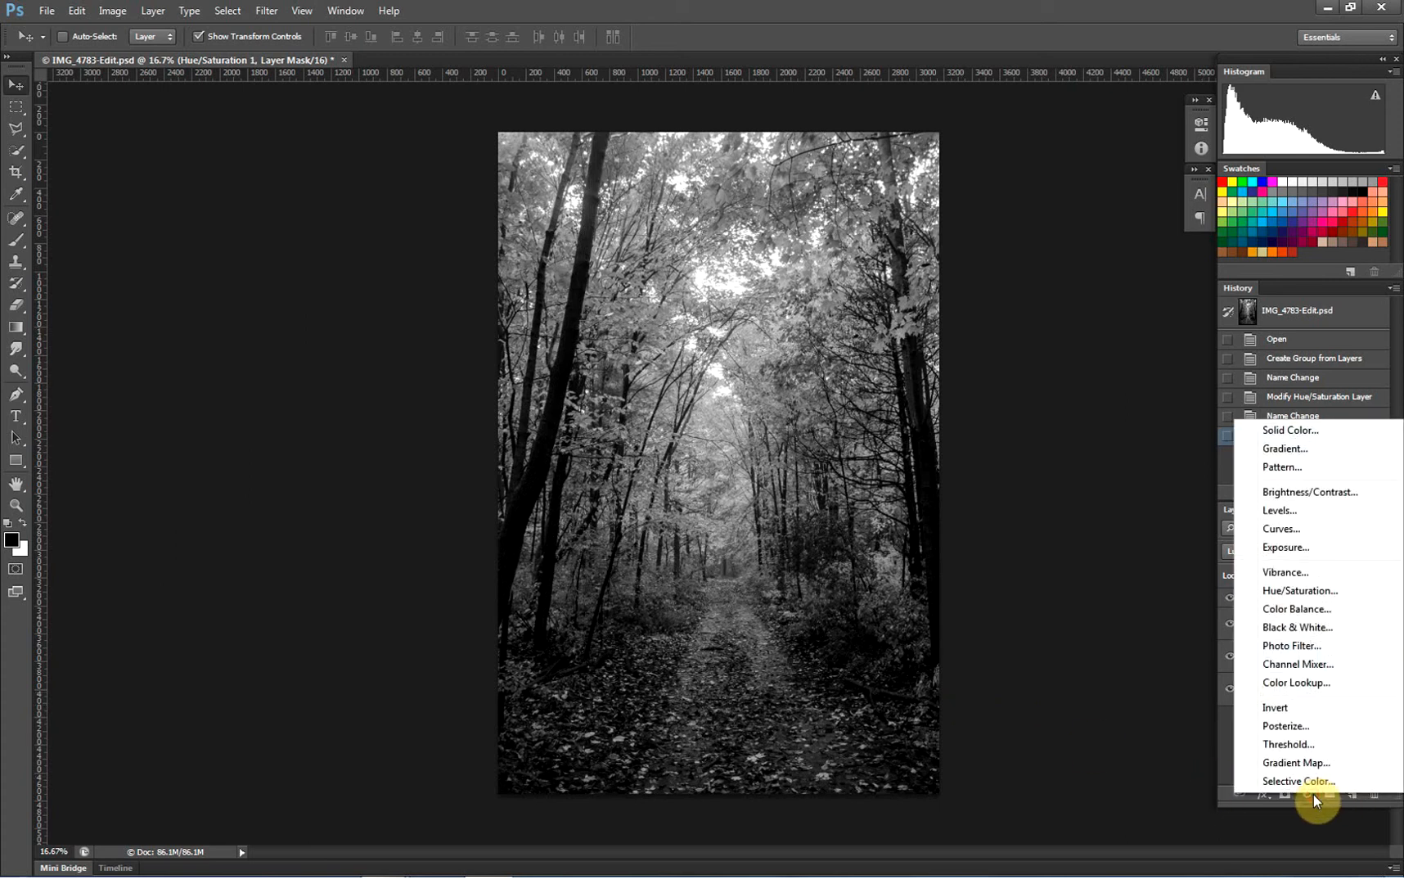
{"action": "left_click", "coordinate": [1311, 648]}
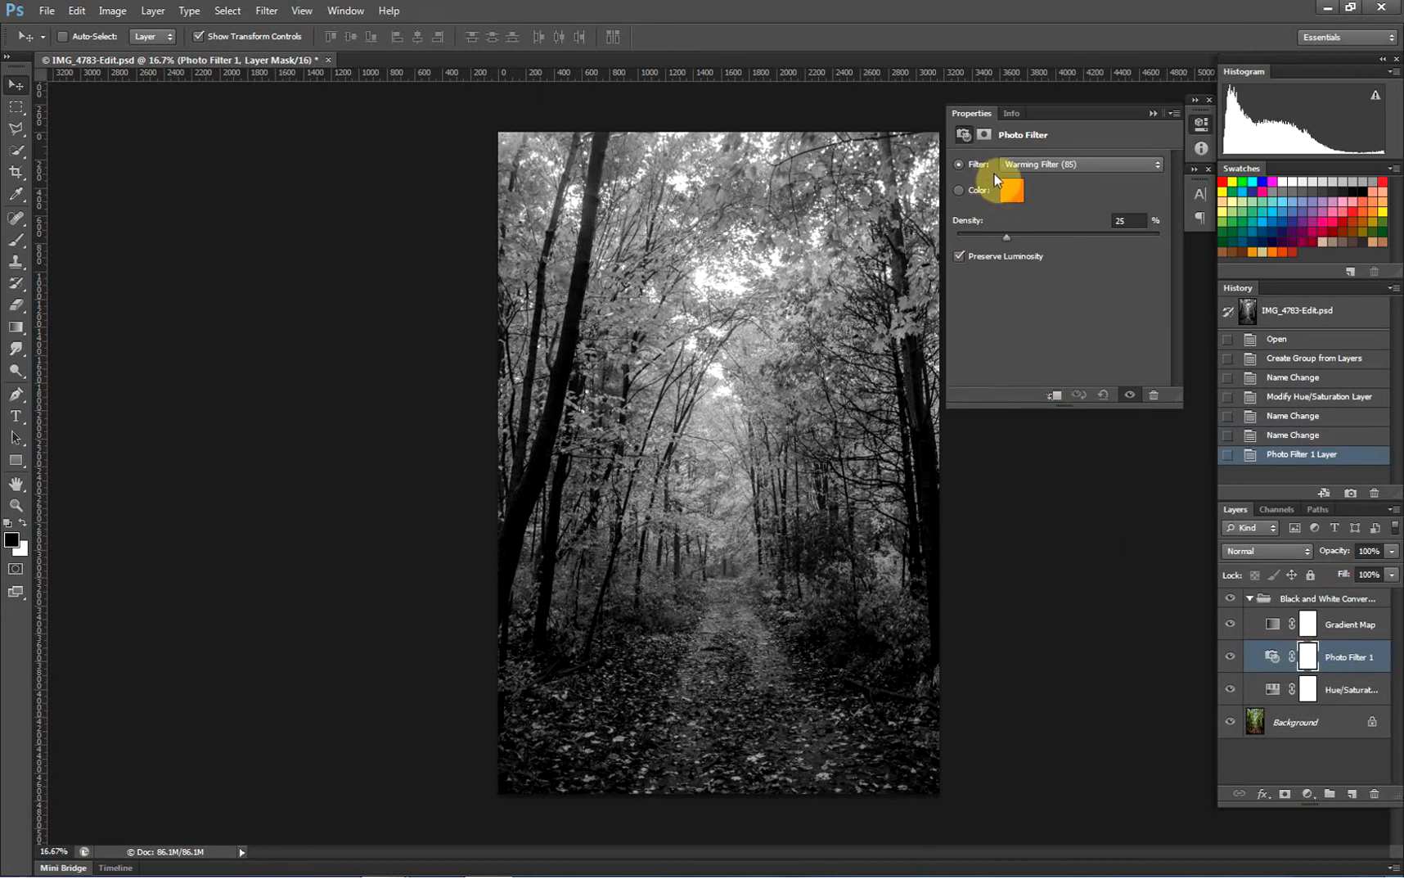
{"action": "left_click", "coordinate": [1053, 166]}
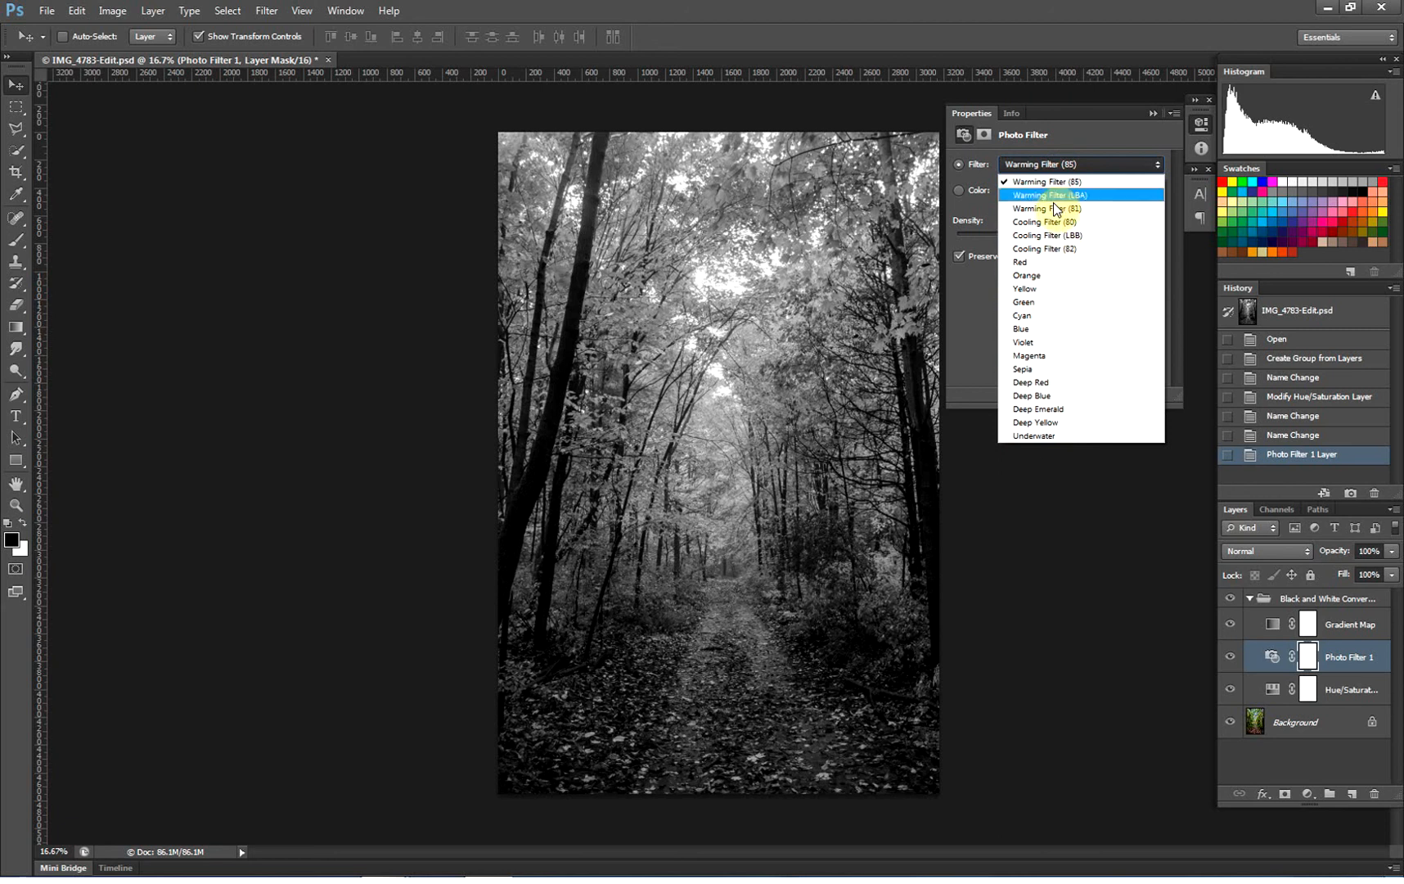
{"action": "left_click", "coordinate": [1062, 166]}
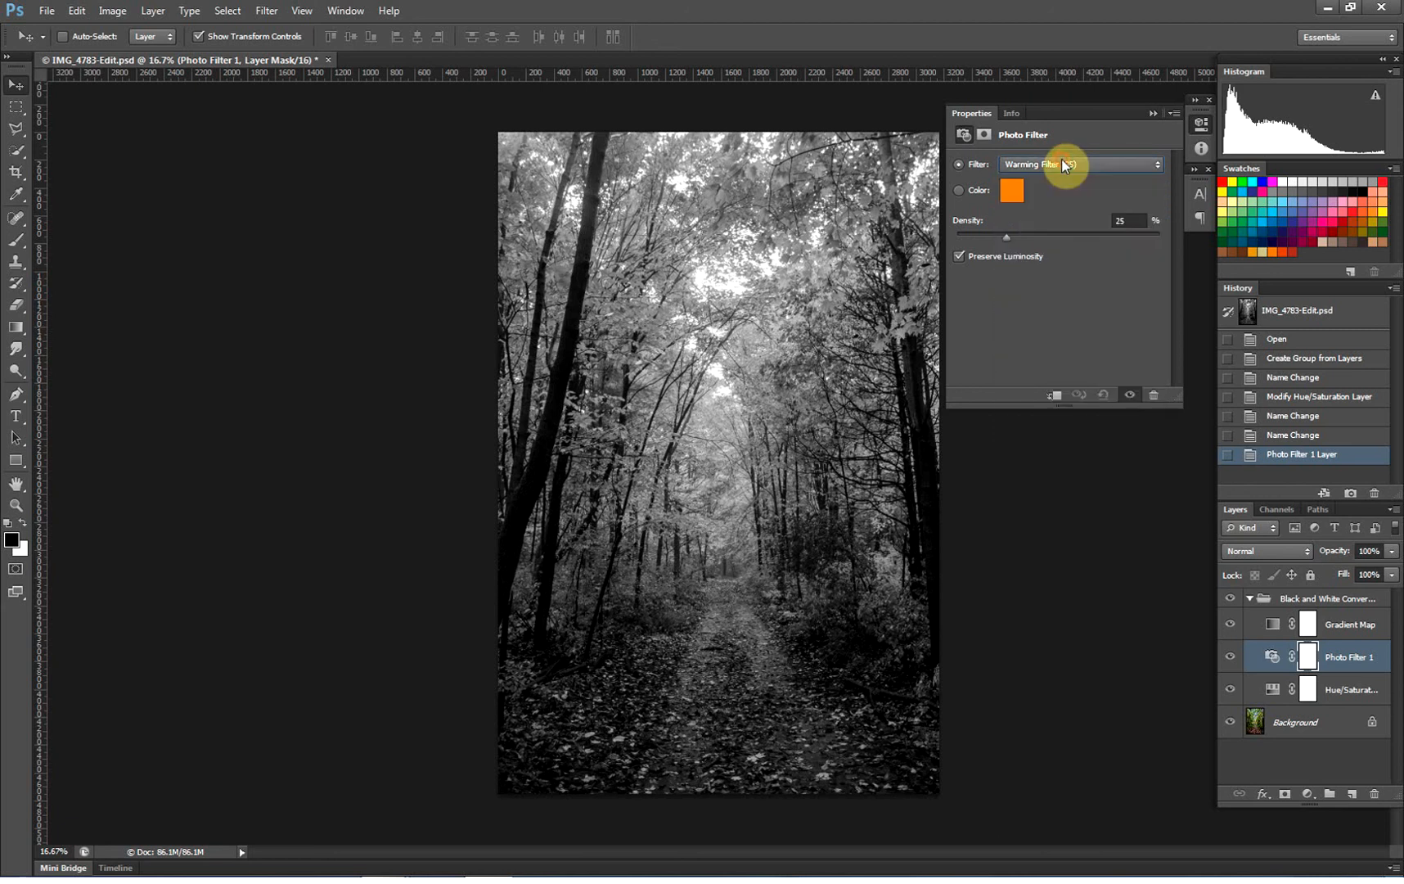
Switch the photo filter to a custom color and choose the dark orange #8b6e1b
{"action": "left_click", "coordinate": [959, 191]}
{"action": "left_click", "coordinate": [1014, 191]}
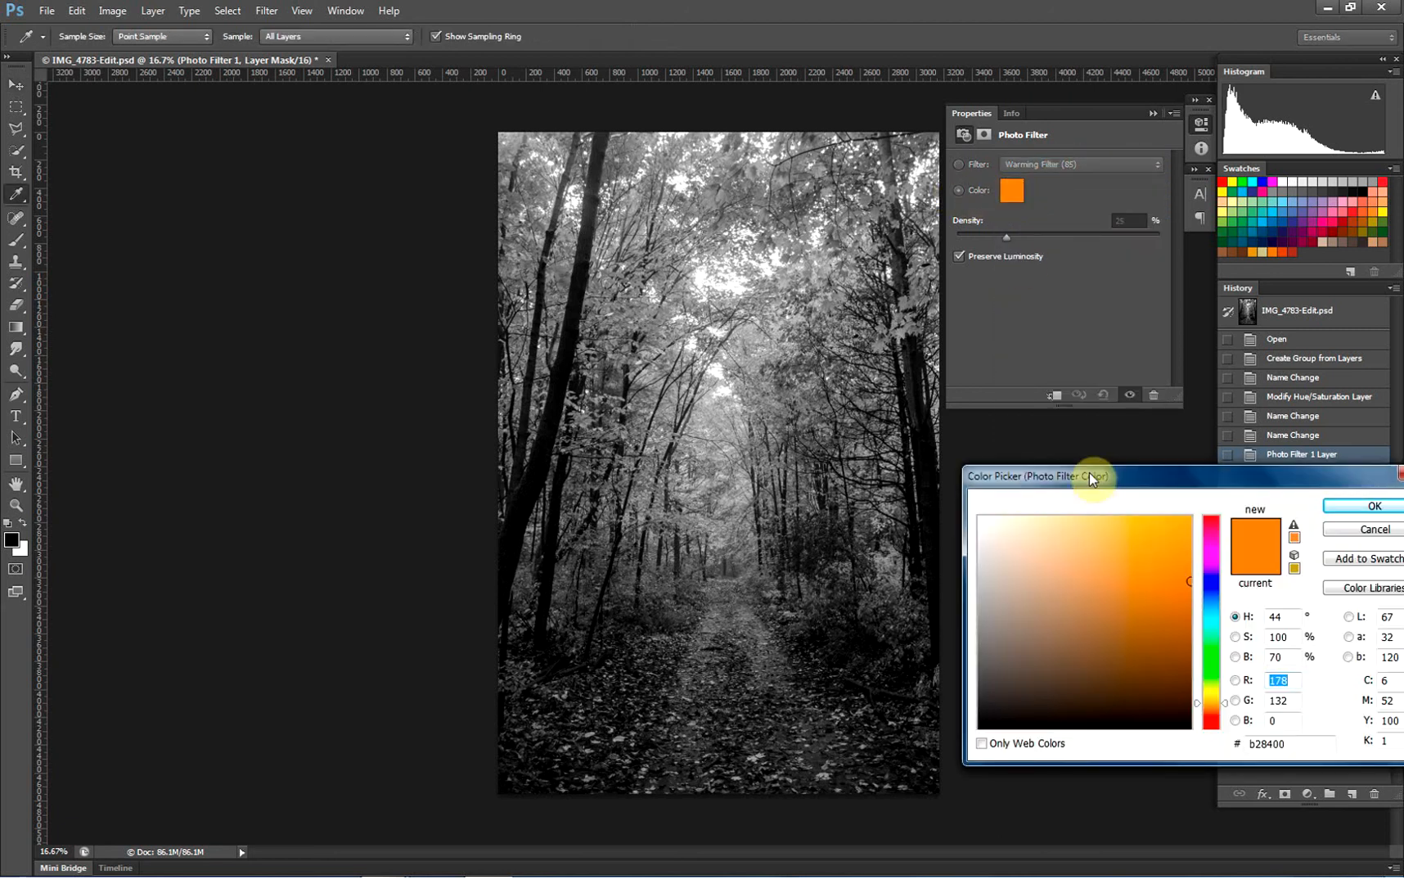
{"action": "left_click", "coordinate": [1159, 595]}
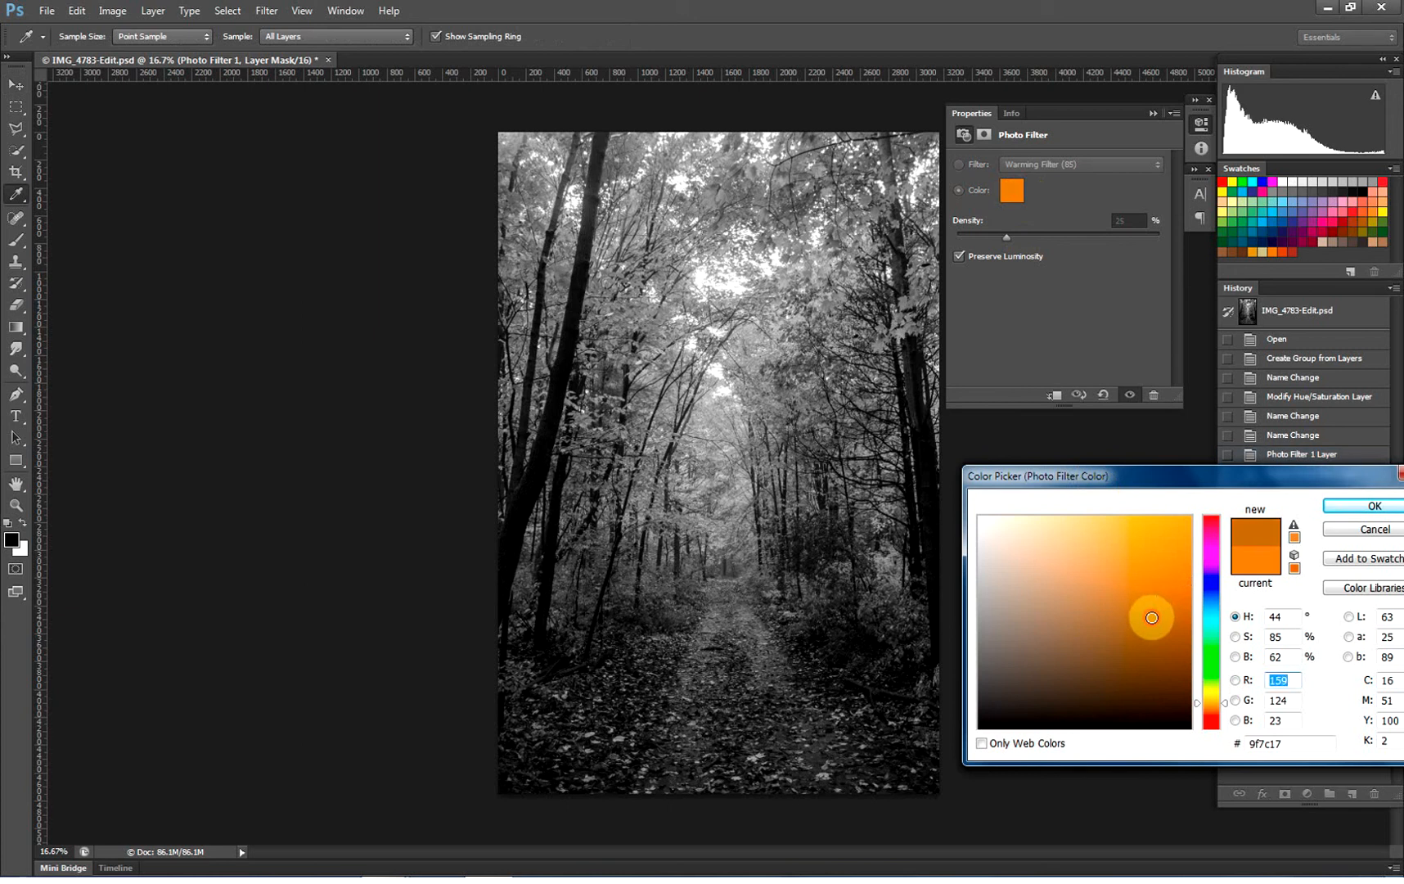
{"action": "left_click_drag", "start_coordinate": [1150, 479], "coordinate": [995, 476]}
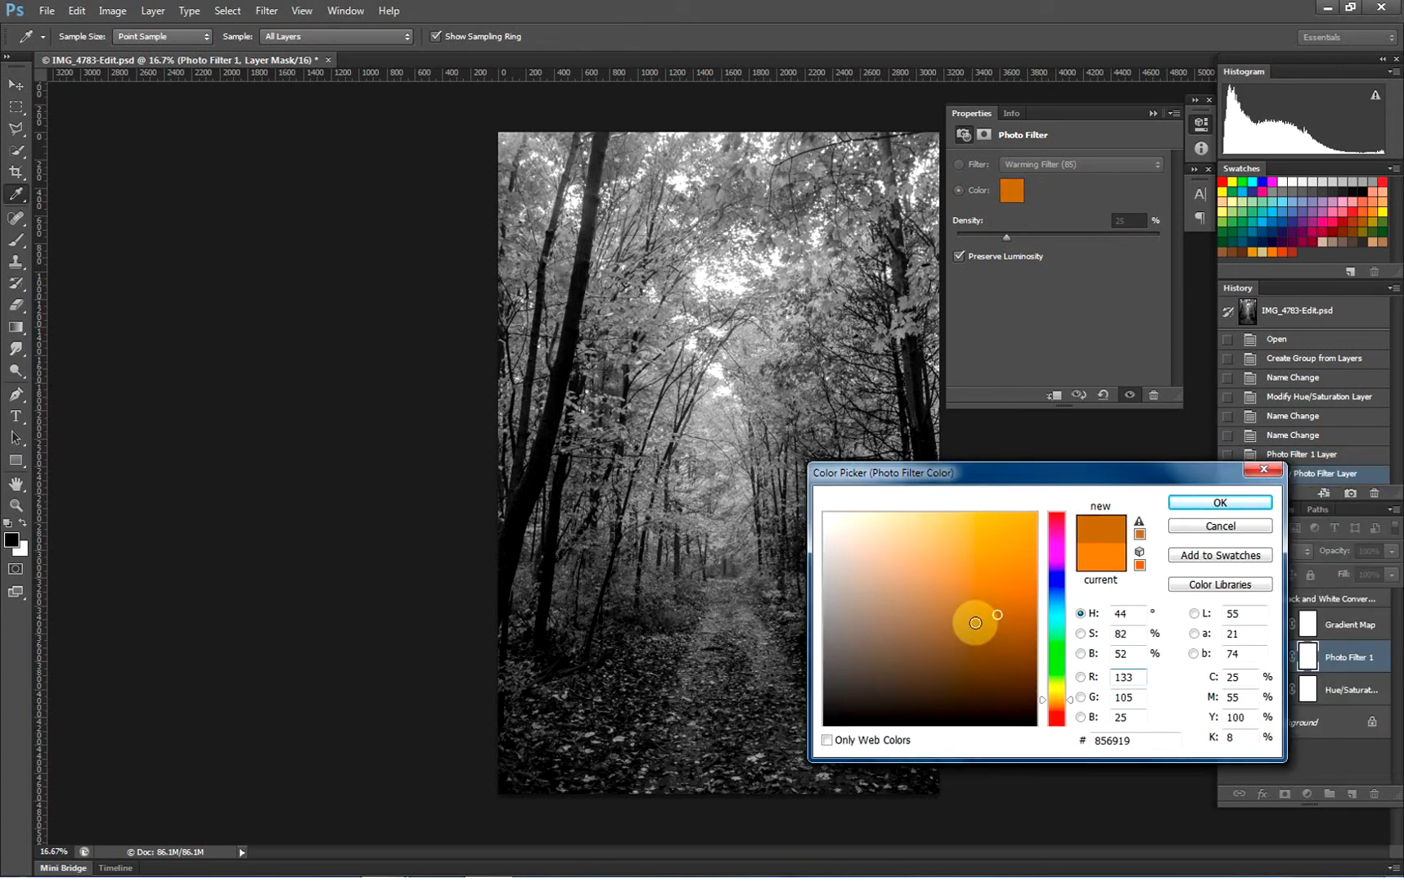
{"action": "left_click", "coordinate": [991, 636]}
{"action": "left_click", "coordinate": [995, 609]}
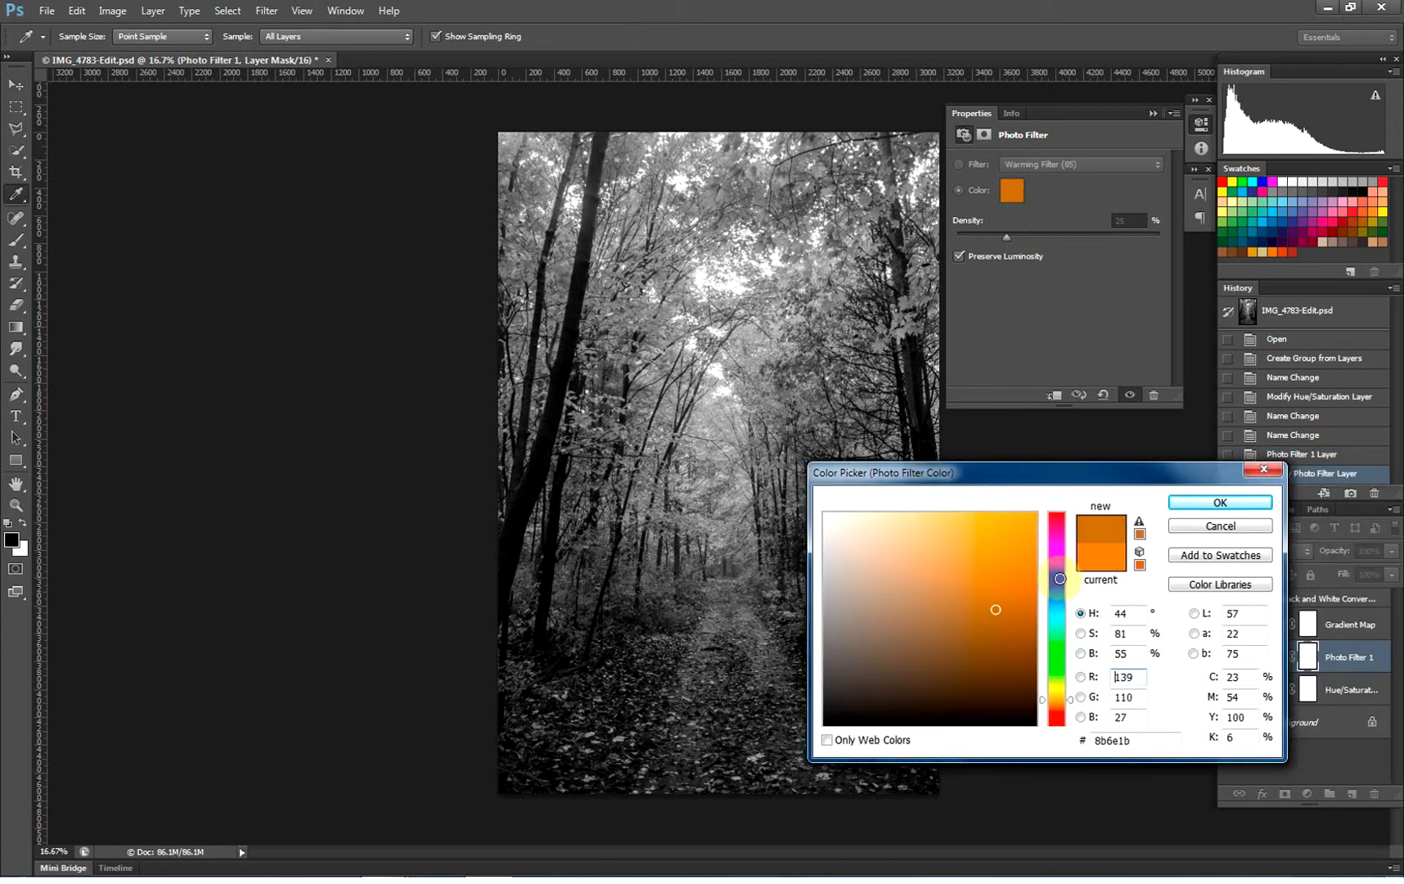
{"action": "left_click", "coordinate": [1210, 501]}
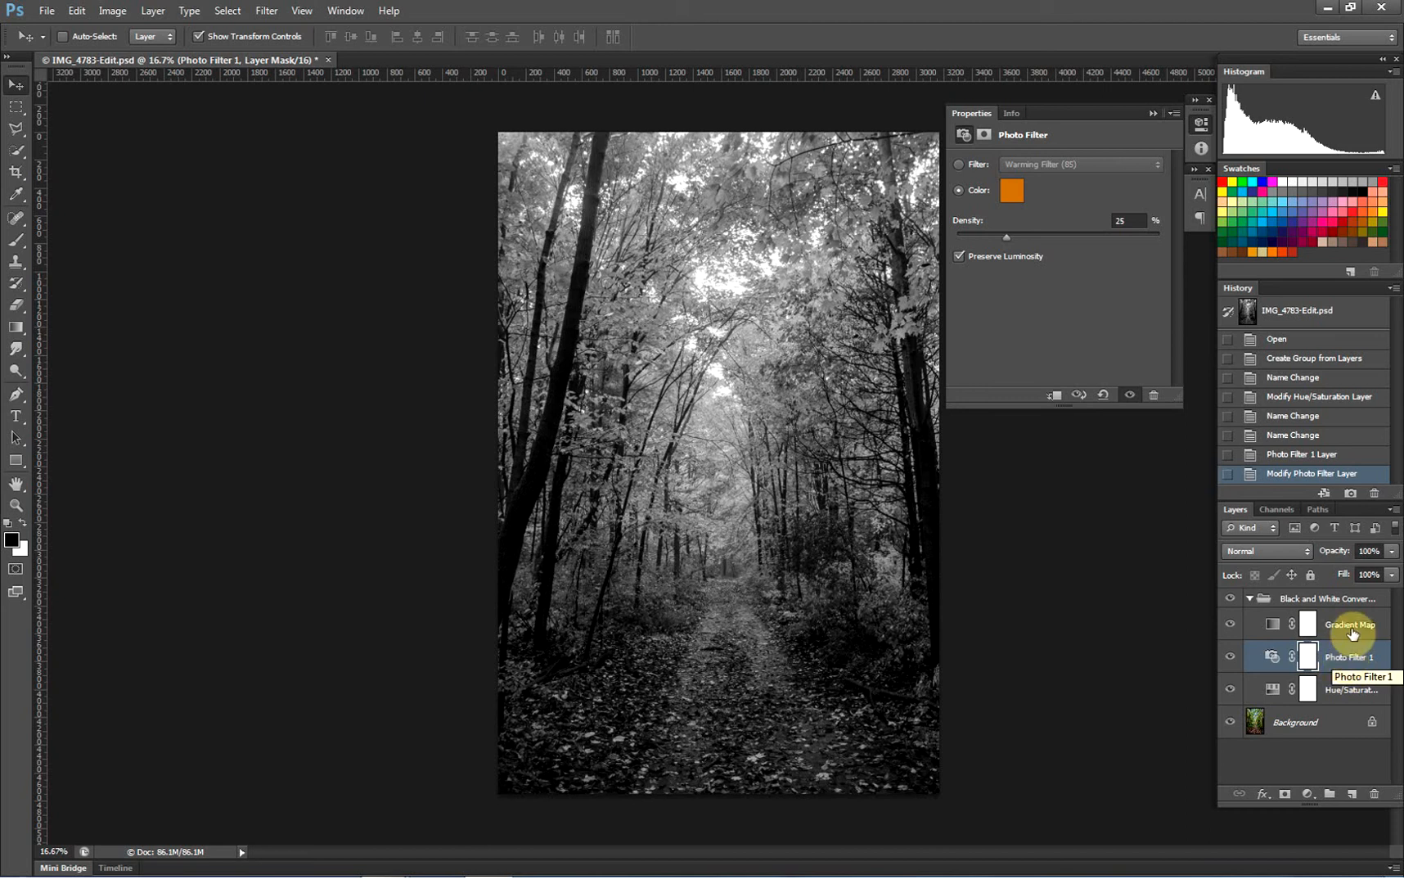
Move the Photo Filter 1 layer out of the group to the top of the layer stack and compare the image with and without it
{"action": "left_click", "coordinate": [1346, 662]}
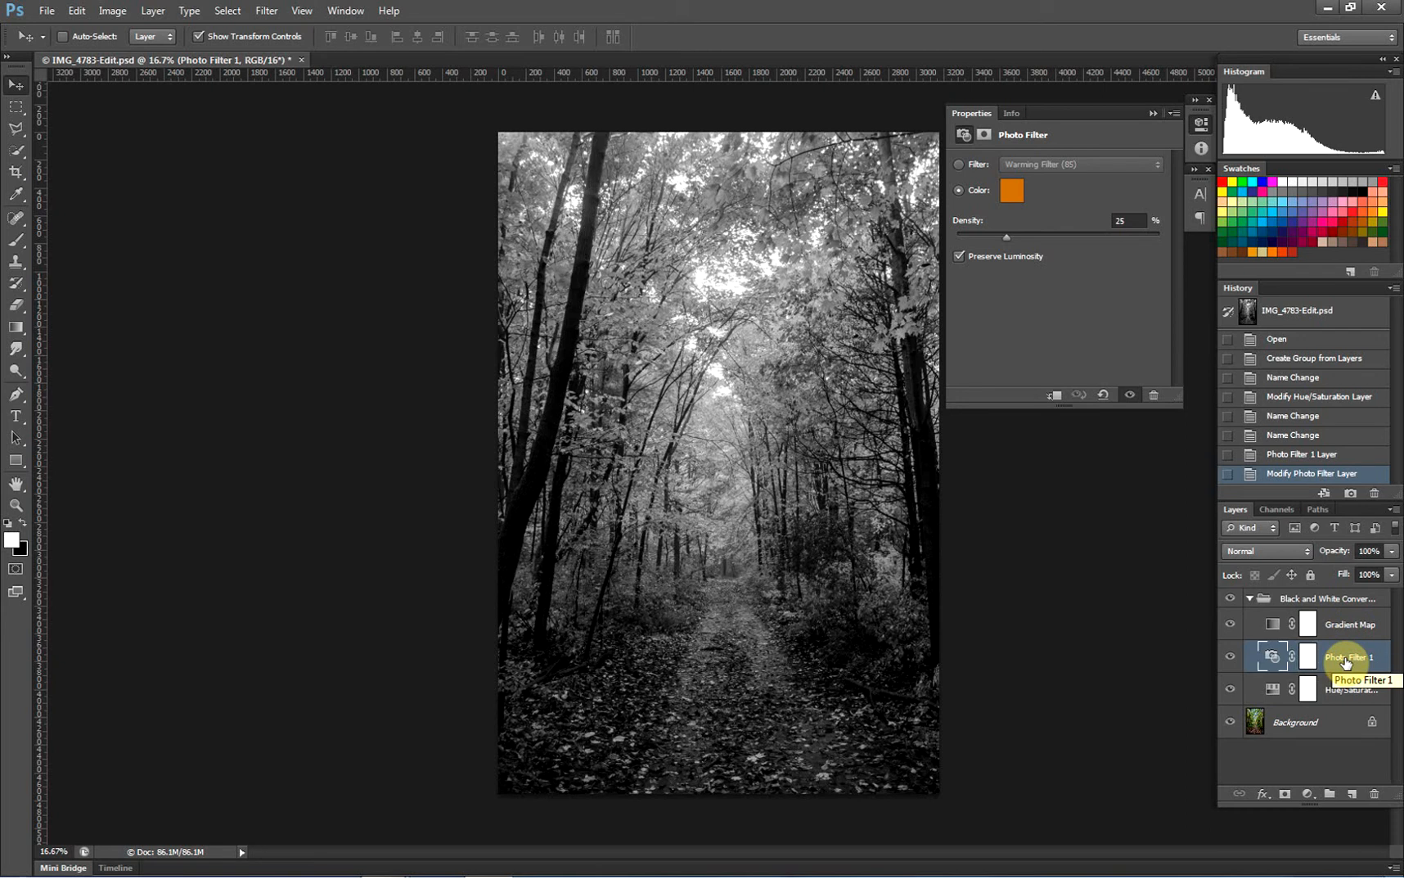
{"action": "left_click_drag", "start_coordinate": [1346, 661], "coordinate": [1335, 590]}
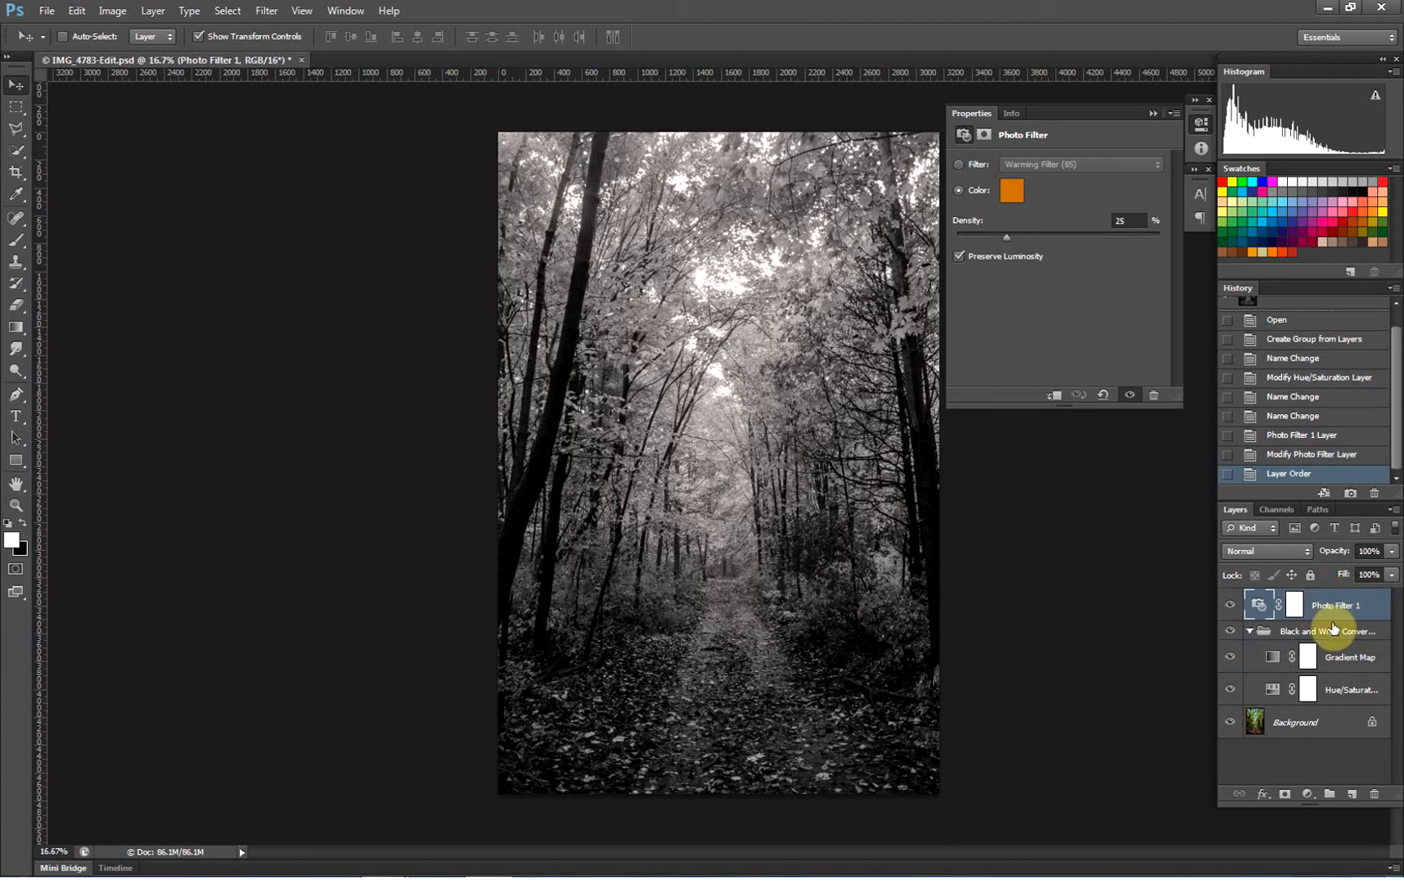
{"action": "left_click", "coordinate": [1230, 605]}
{"action": "left_click", "coordinate": [1230, 605]}
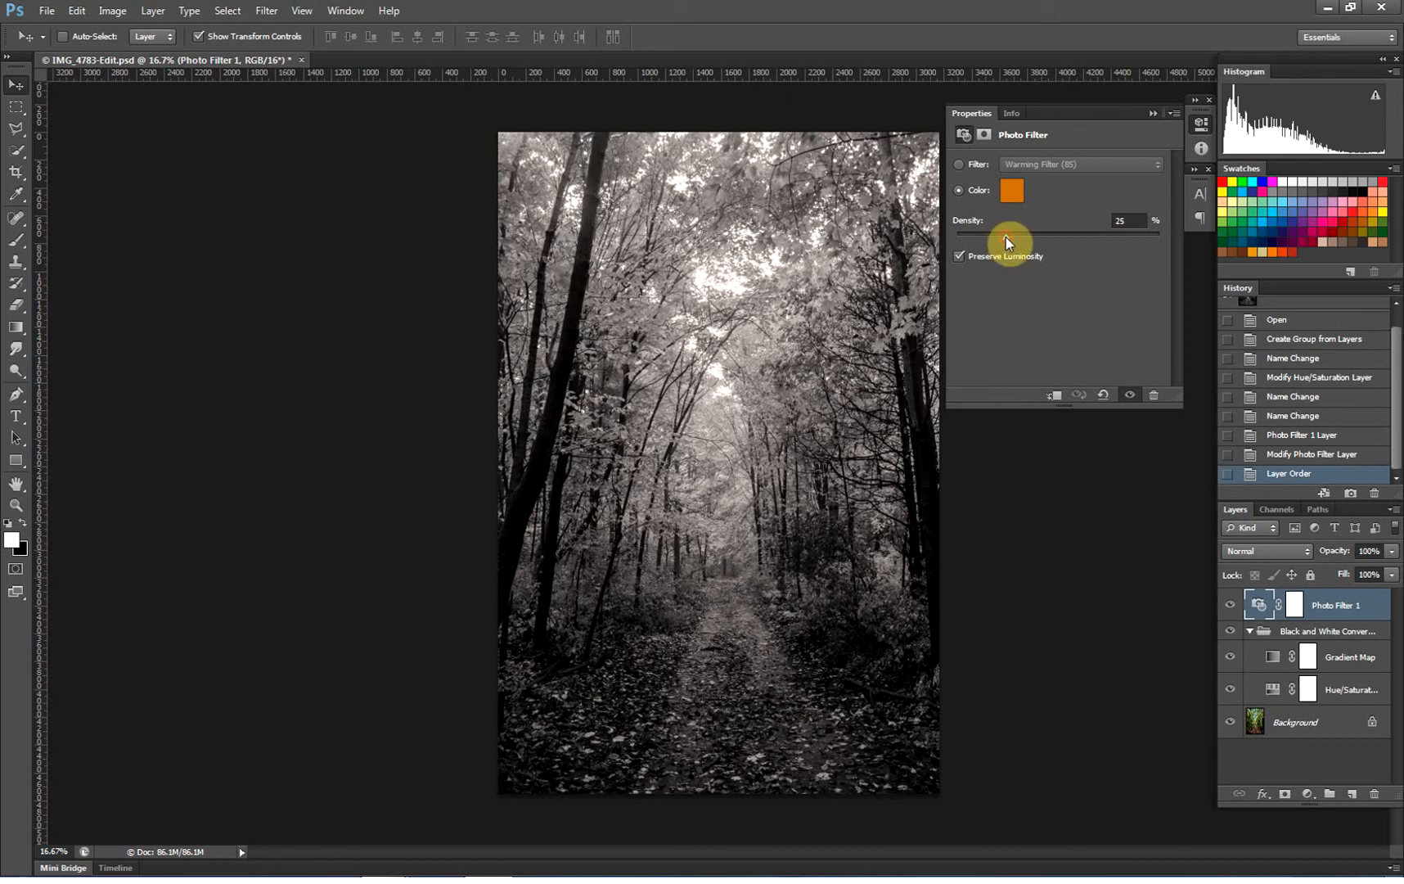
Set the photo filter's density to 91% and compare the image without Preserve Luminosity, leaving the option enabled
{"action": "left_click_drag", "start_coordinate": [1006, 238], "coordinate": [1022, 239]}
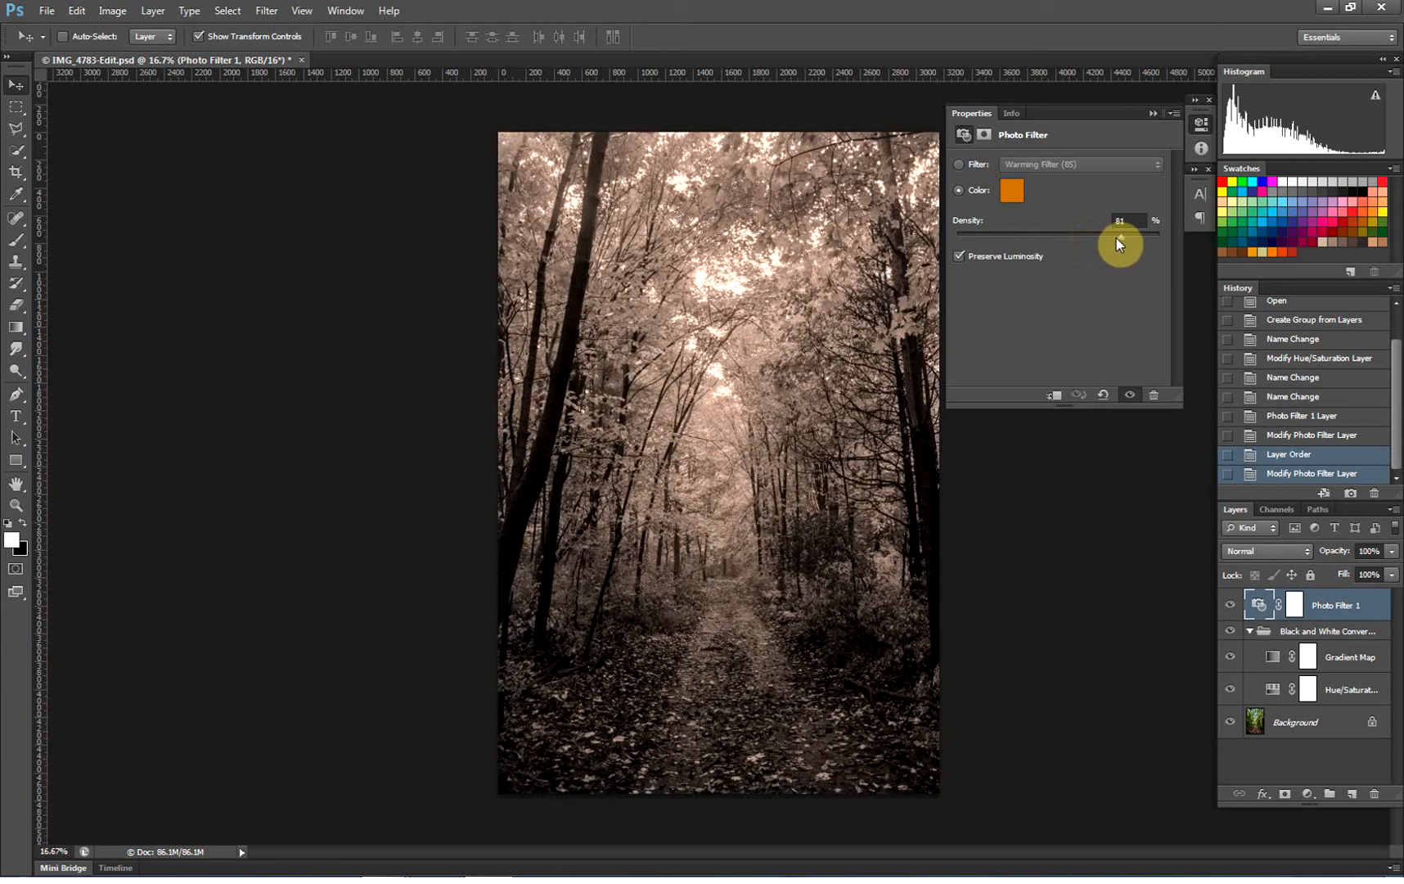
{"action": "left_click_drag", "start_coordinate": [1113, 238], "coordinate": [1114, 238]}
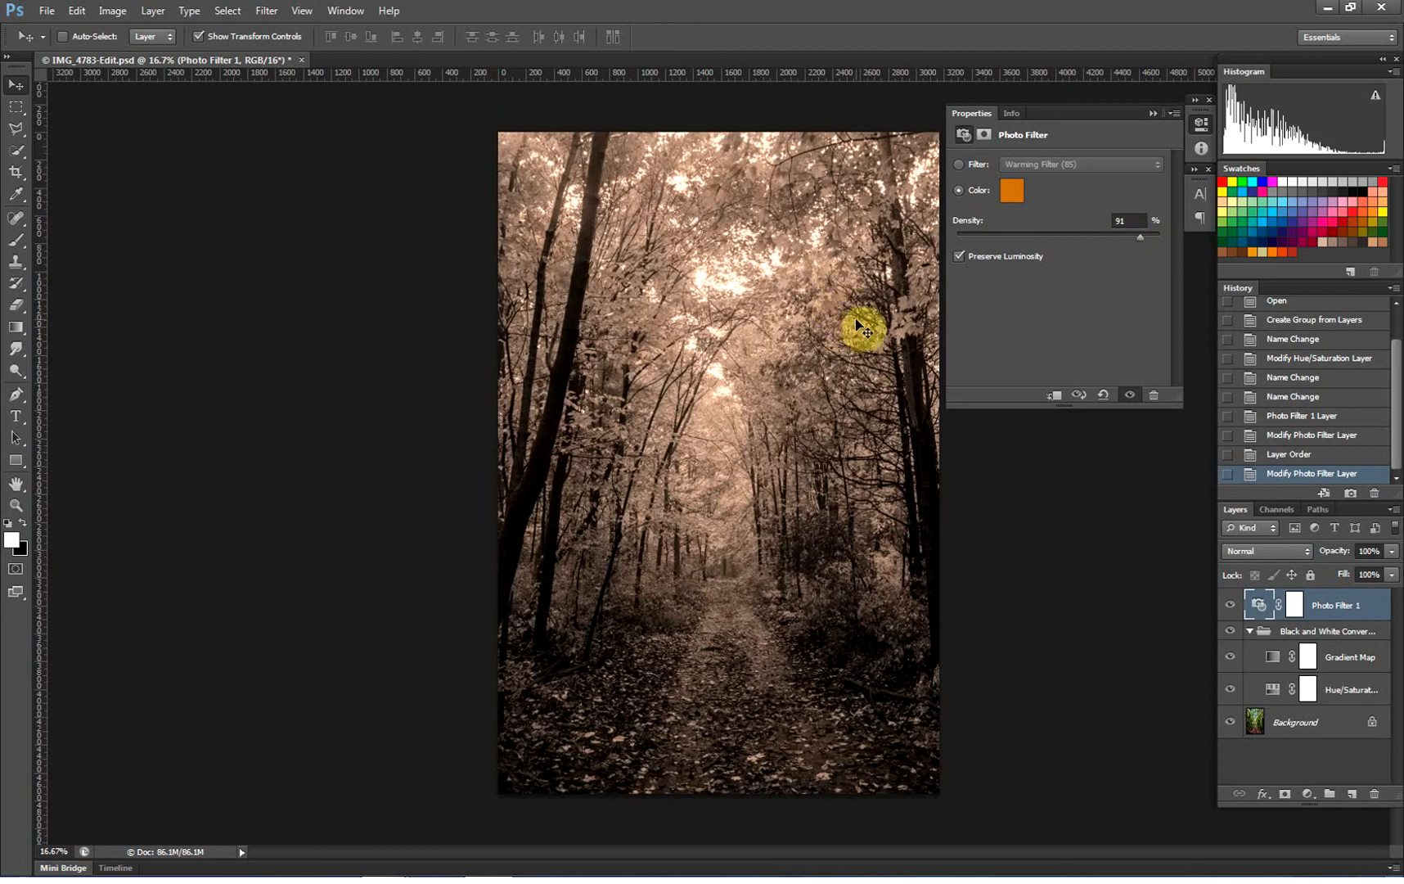
{"action": "left_click", "coordinate": [959, 256]}
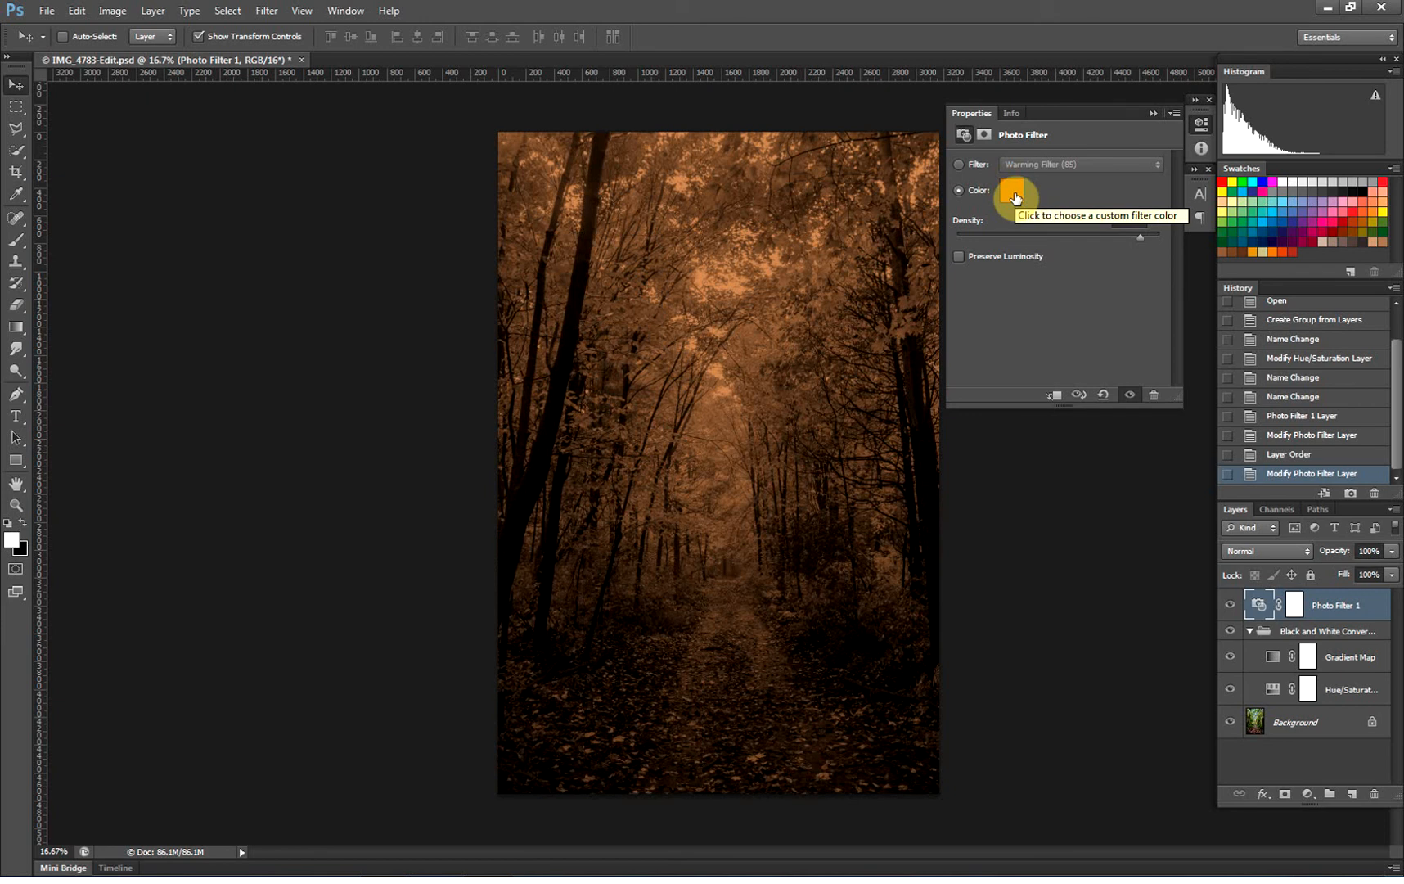
{"action": "left_click", "coordinate": [960, 256]}
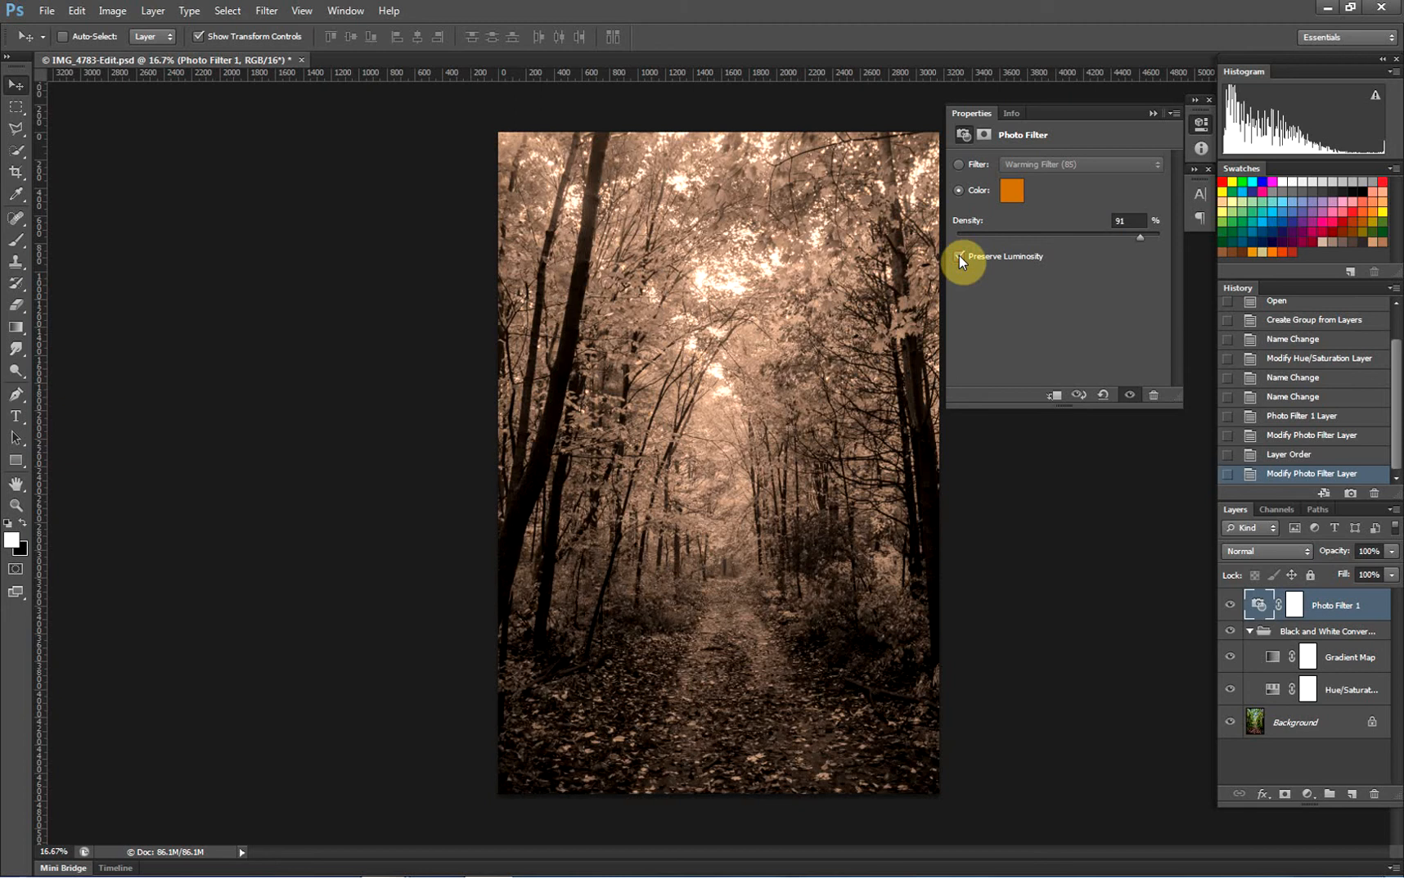
{"action": "left_click", "coordinate": [1151, 114]}
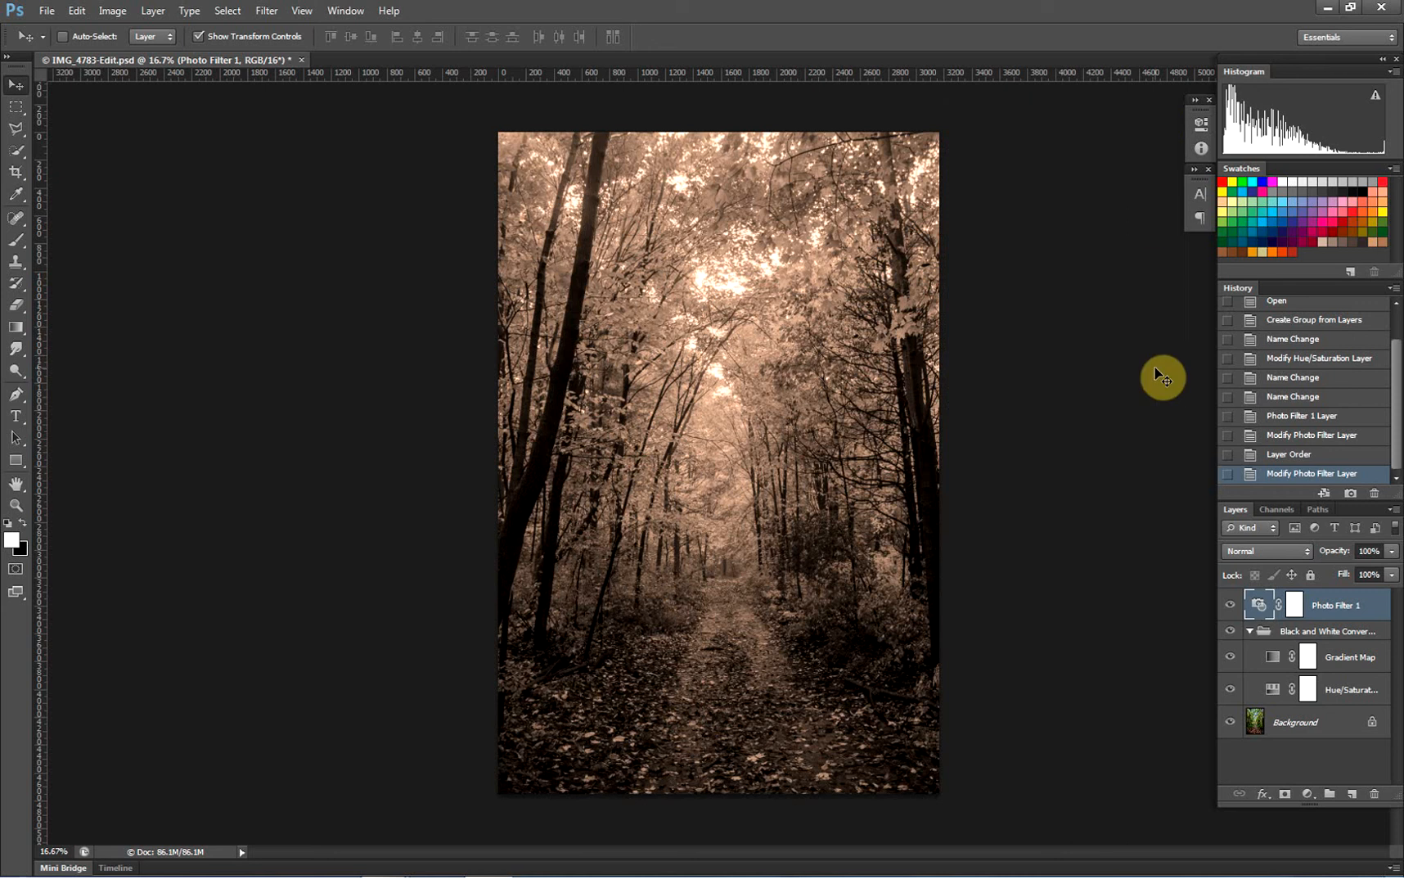
Hide the Photo Filter 1 layer and add a new Hue/Saturation adjustment layer above it
{"action": "left_click", "coordinate": [1229, 605]}
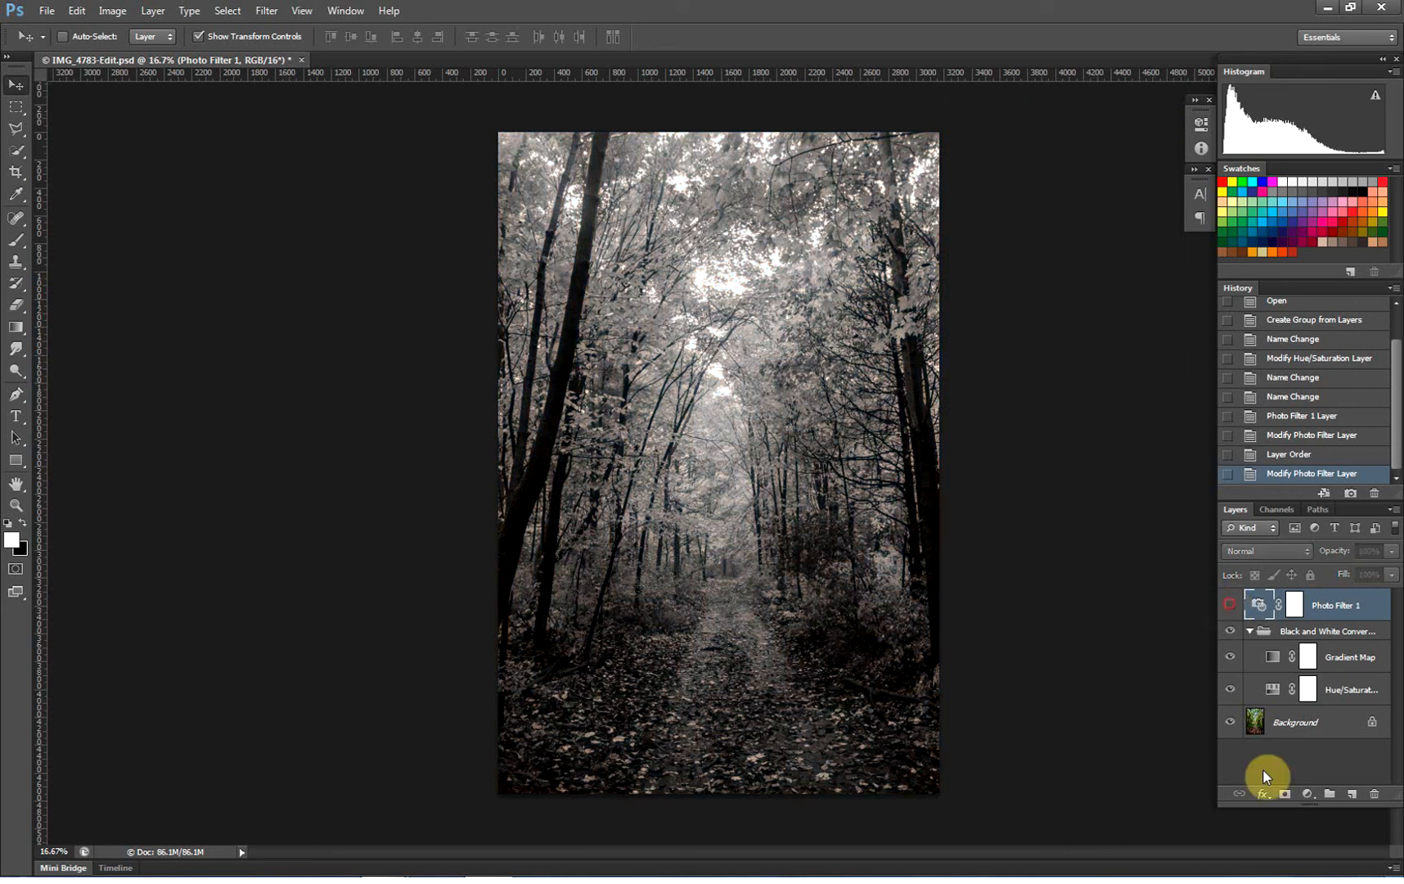
{"action": "left_click", "coordinate": [1309, 794]}
{"action": "left_click", "coordinate": [1297, 590]}
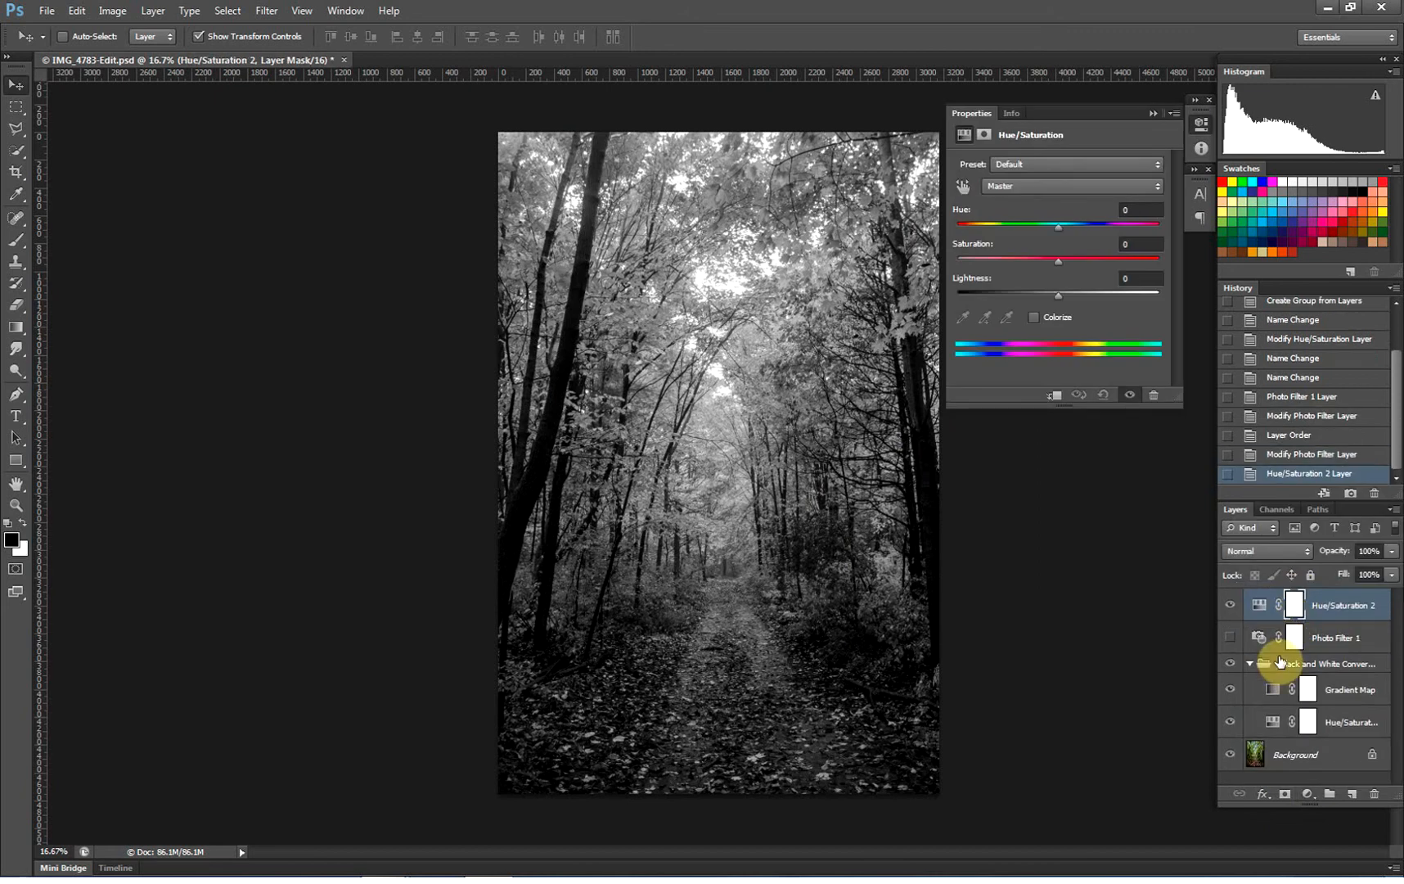
{"action": "left_click", "coordinate": [1338, 610]}
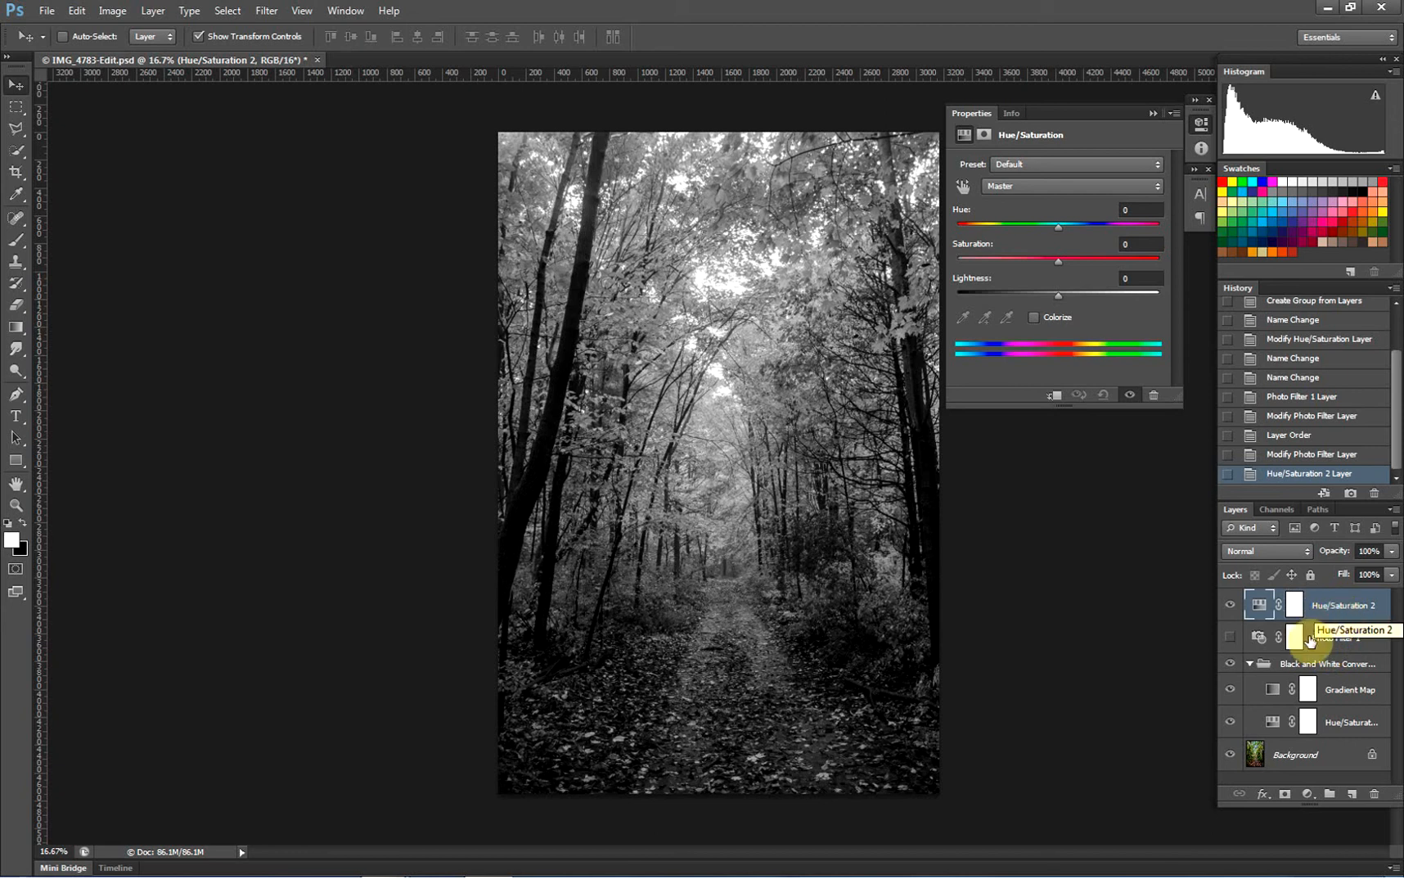
Enable Colorize on the Hue/Saturation 2 layer and set its hue to 37
{"action": "left_click", "coordinate": [1032, 317]}
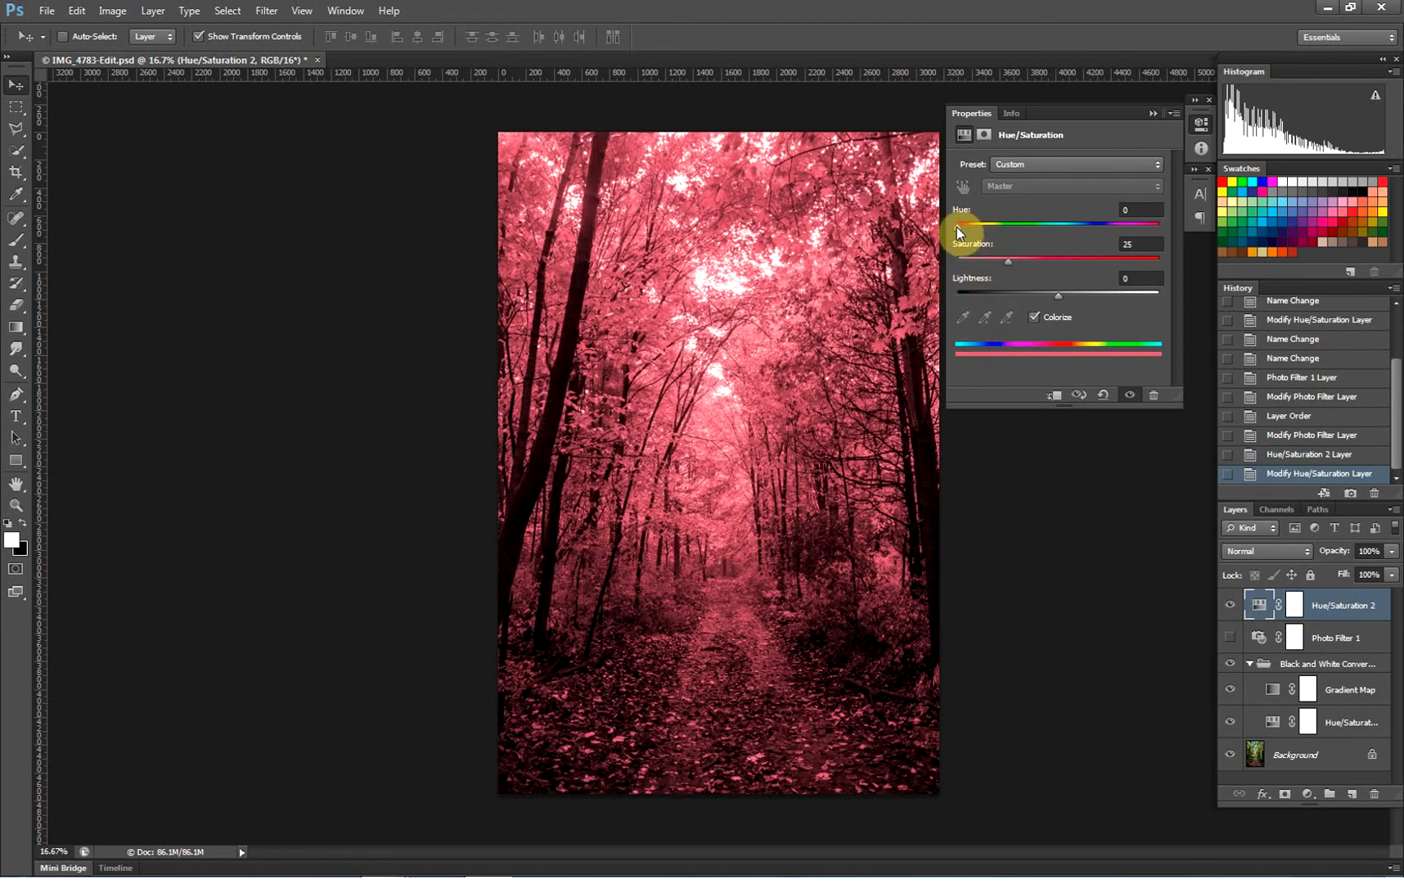
{"action": "left_click_drag", "start_coordinate": [965, 228], "coordinate": [973, 228]}
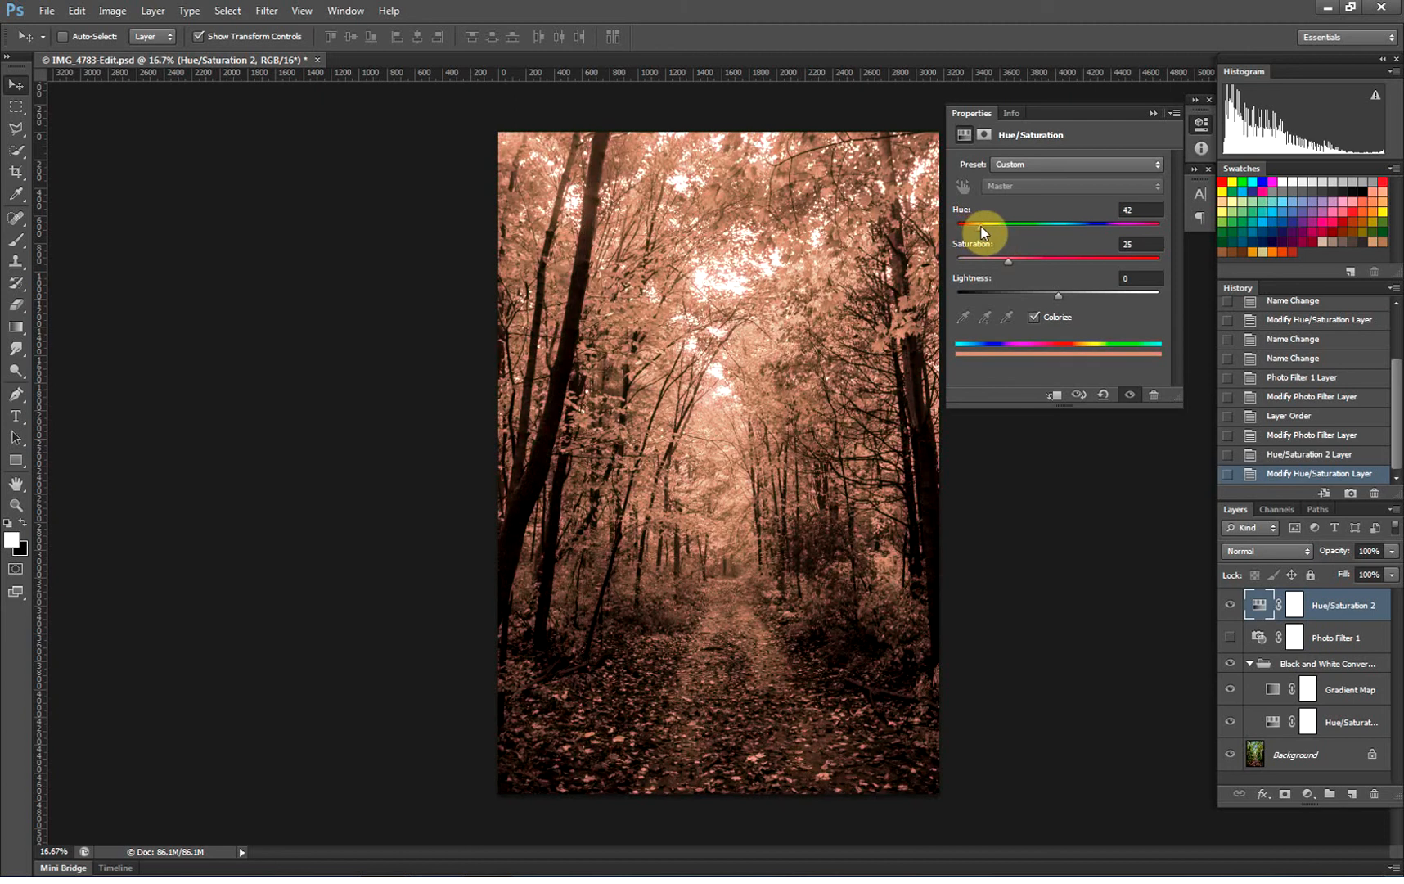
{"action": "left_click_drag", "start_coordinate": [974, 228], "coordinate": [978, 229]}
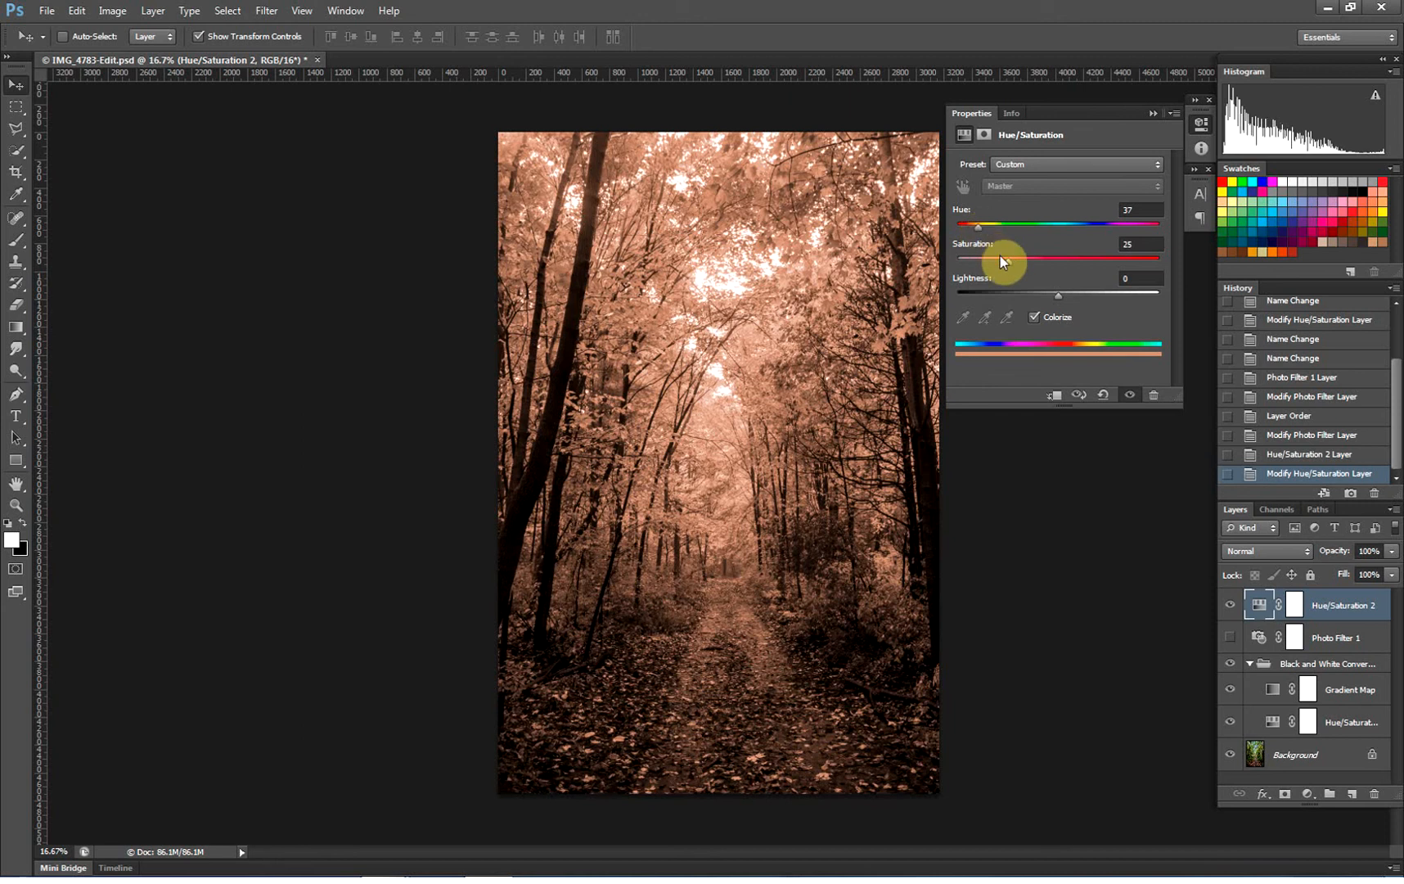
Set the Hue/Saturation 2 layer's saturation to 43, and try a lightness of -17 before resetting it to 0
{"action": "mouse_move", "coordinate": [1024, 264]}
{"action": "left_mouse_down"}
{"action": "mouse_move", "coordinate": [1048, 263]}
{"action": "mouse_move", "coordinate": [1025, 264]}
{"action": "left_mouse_up"}
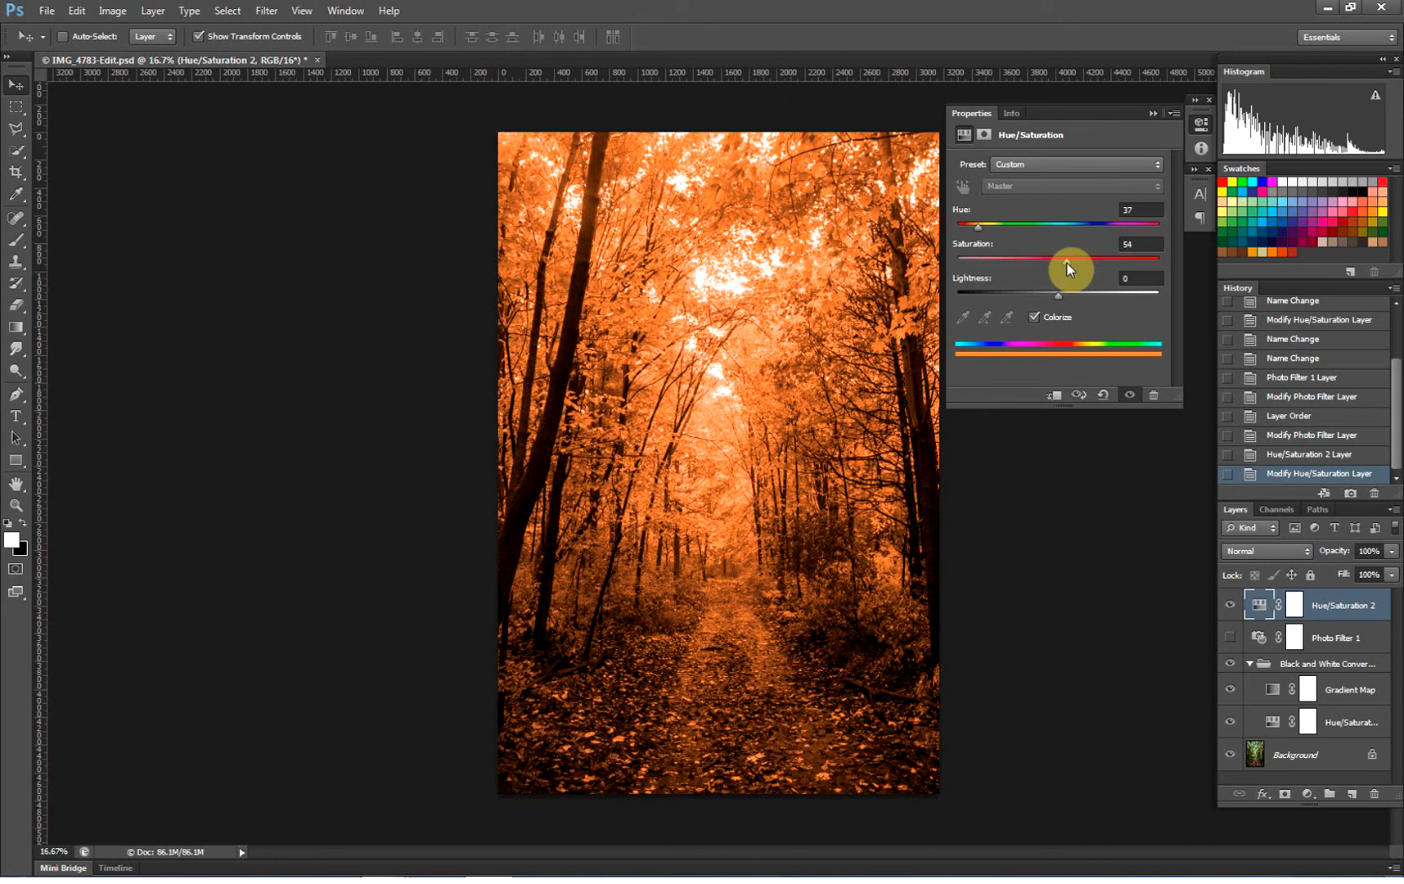
{"action": "left_click_drag", "start_coordinate": [1067, 261], "coordinate": [1040, 261]}
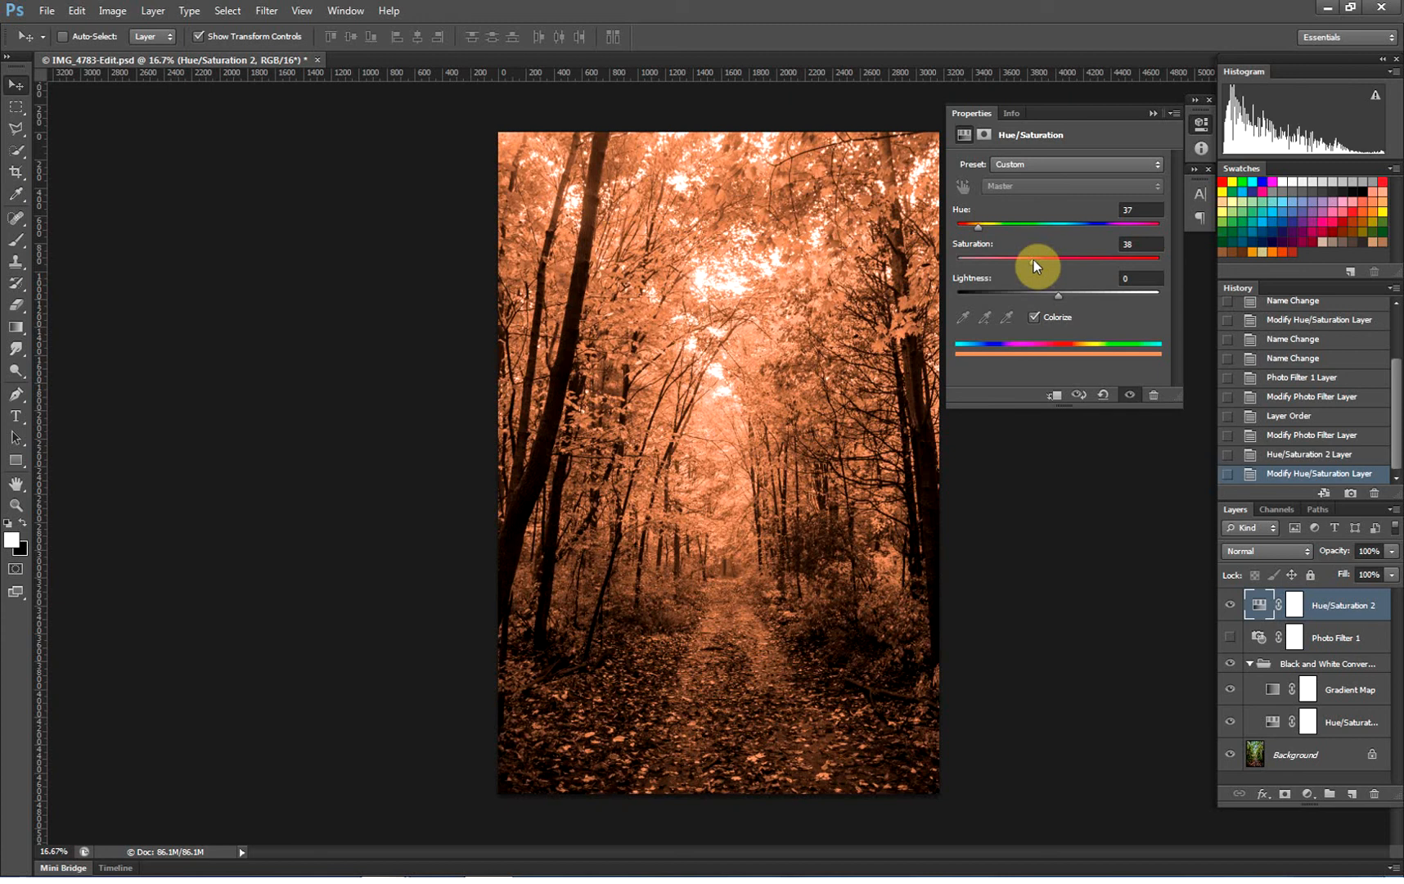
{"action": "left_click_drag", "start_coordinate": [1033, 259], "coordinate": [1215, 263]}
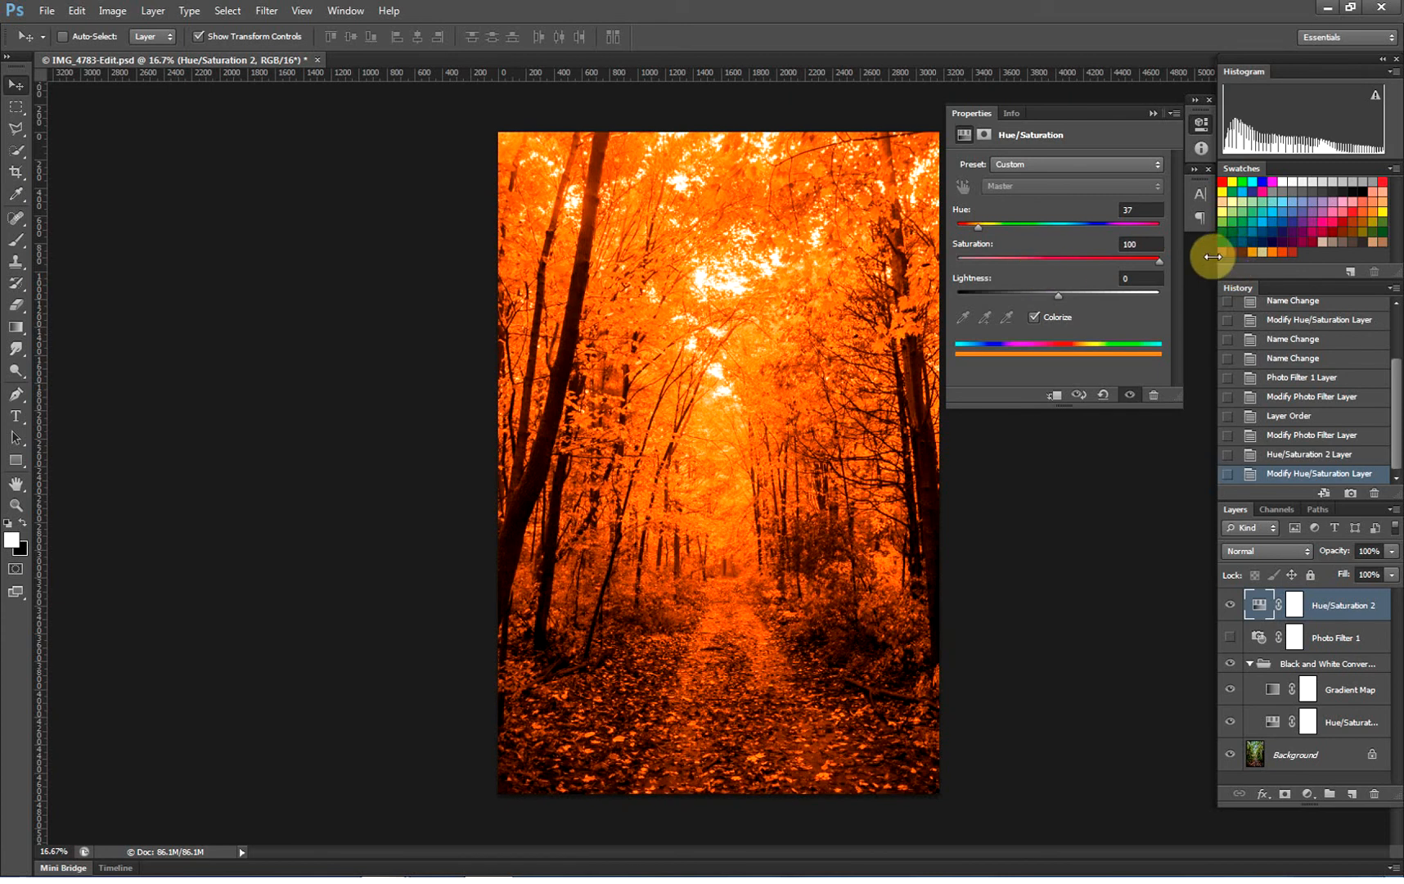
{"action": "left_click_drag", "start_coordinate": [1160, 262], "coordinate": [1062, 265]}
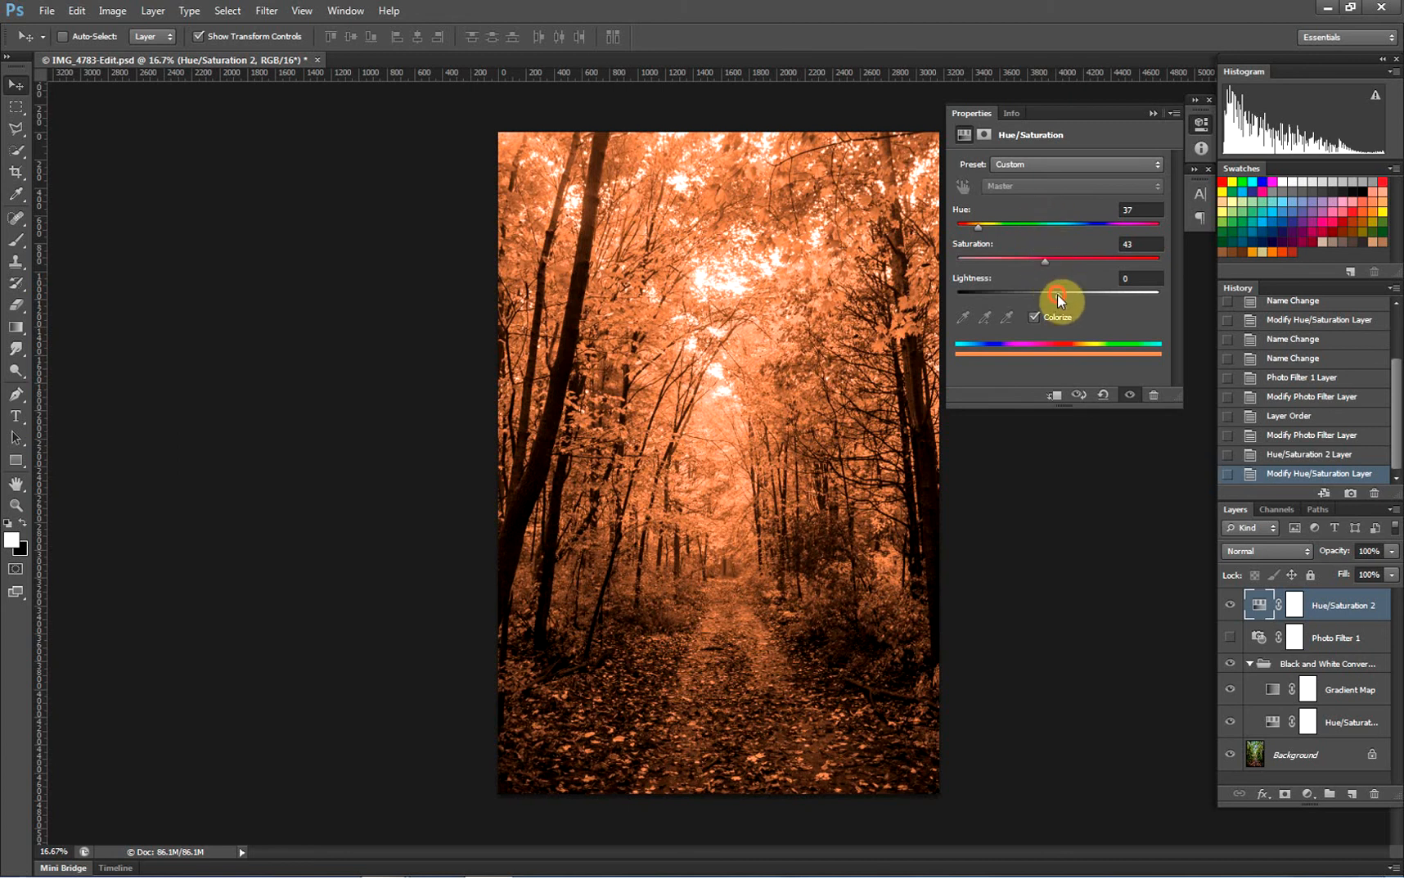
{"action": "mouse_move", "coordinate": [1057, 294]}
{"action": "left_mouse_down"}
{"action": "mouse_move", "coordinate": [1092, 296]}
{"action": "mouse_move", "coordinate": [1042, 295]}
{"action": "left_mouse_up"}
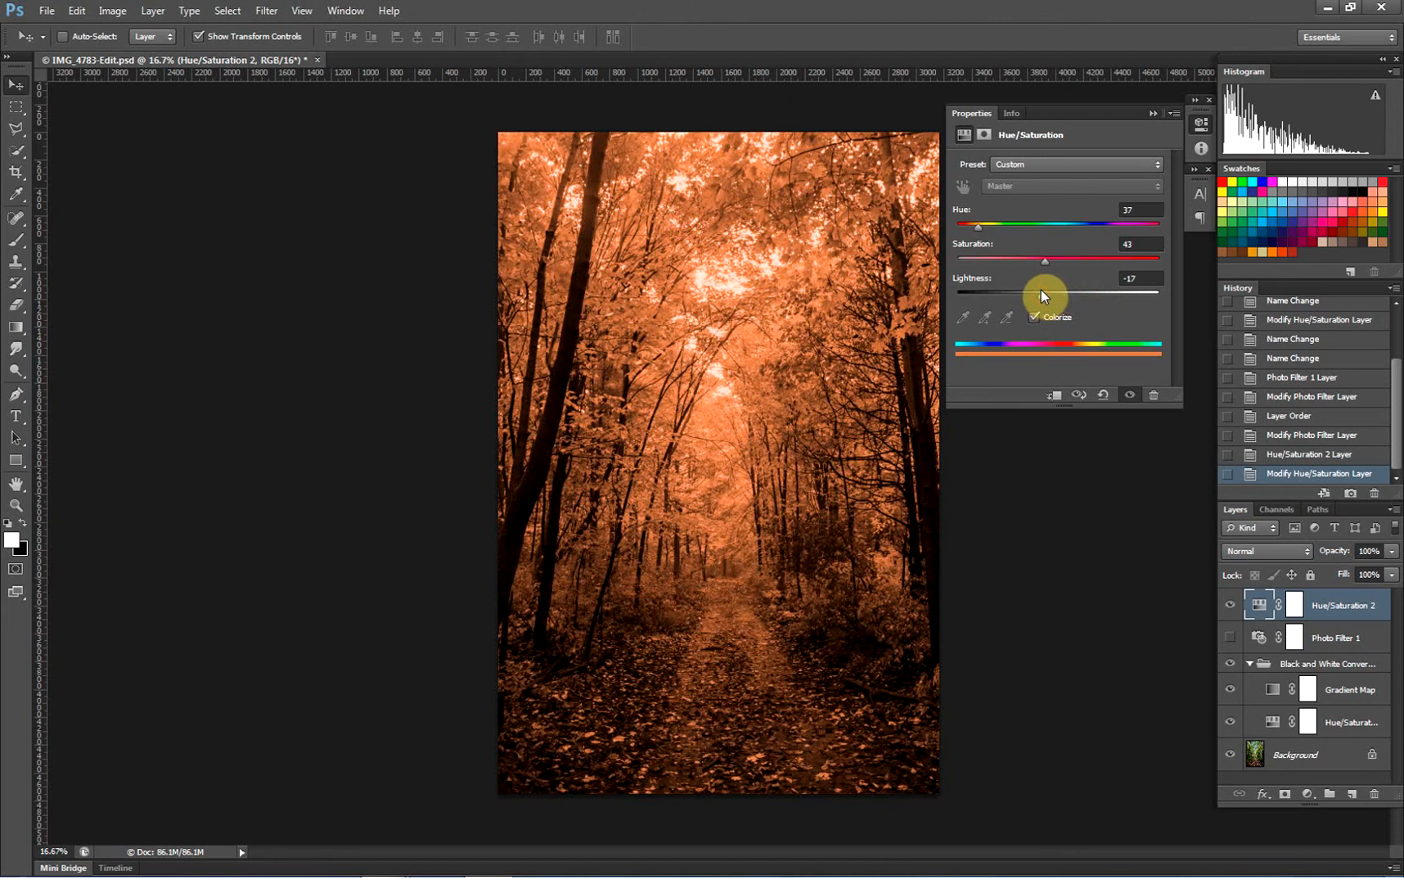
{"action": "double_click", "coordinate": [978, 278]}
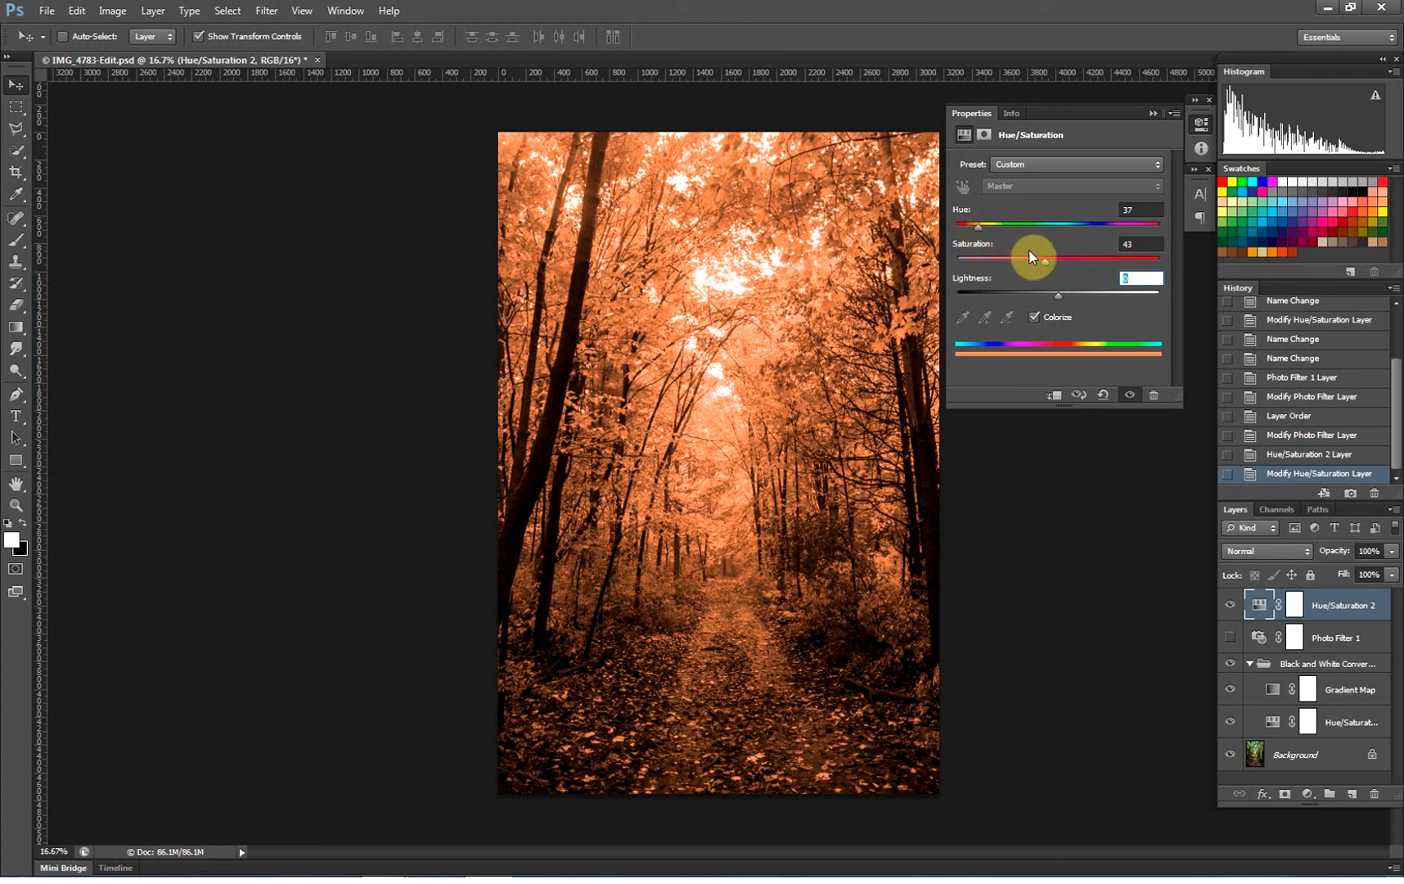
{"action": "left_click", "coordinate": [1154, 112]}
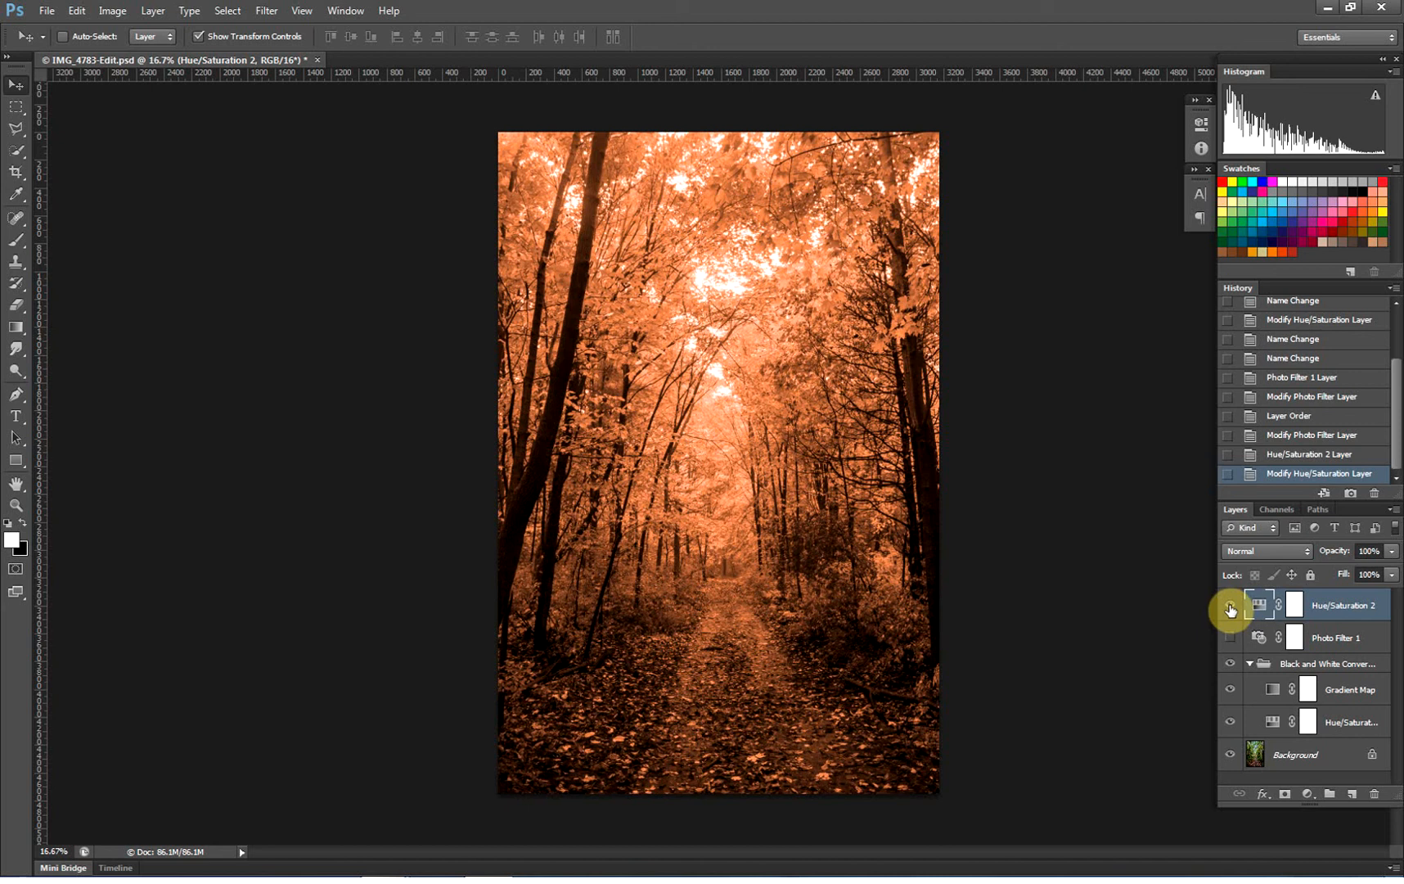
Hide the Hue/Saturation 2 layer and add a Gradient Map adjustment layer at the top of the stack
{"action": "left_click", "coordinate": [1230, 606]}
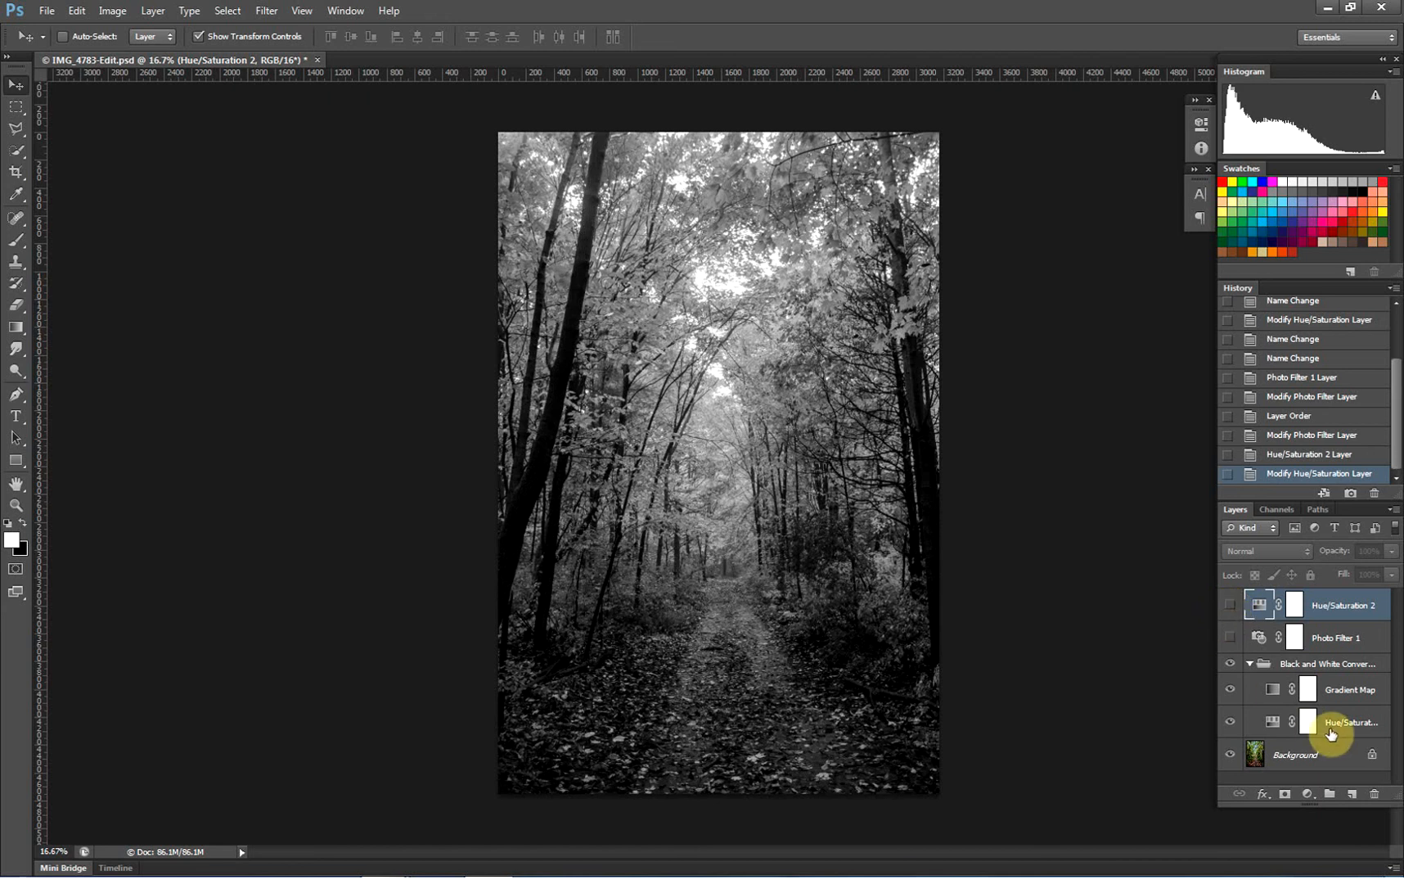
{"action": "left_click", "coordinate": [1310, 794]}
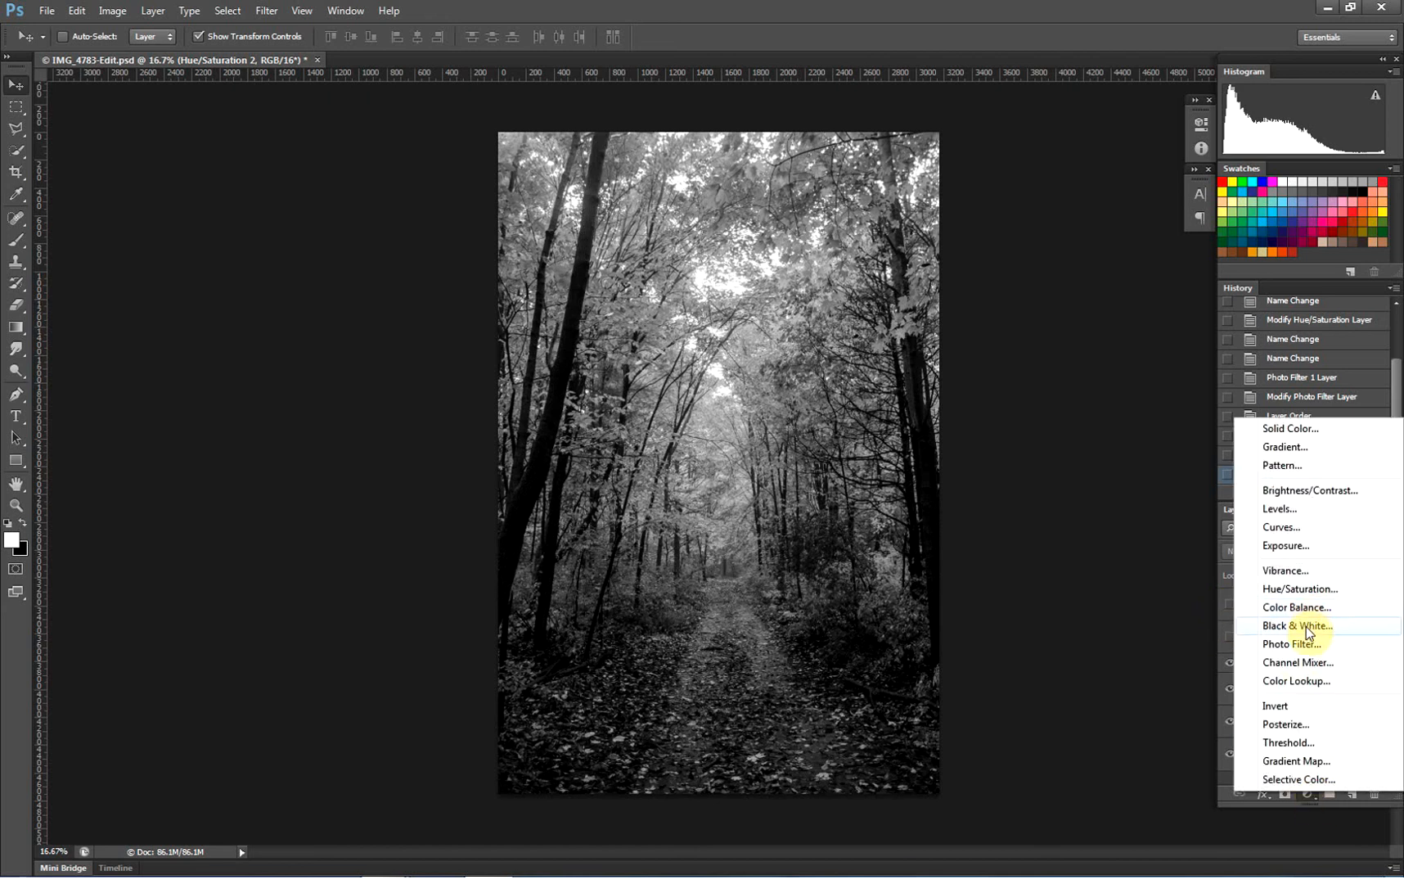
{"action": "left_click", "coordinate": [1297, 761]}
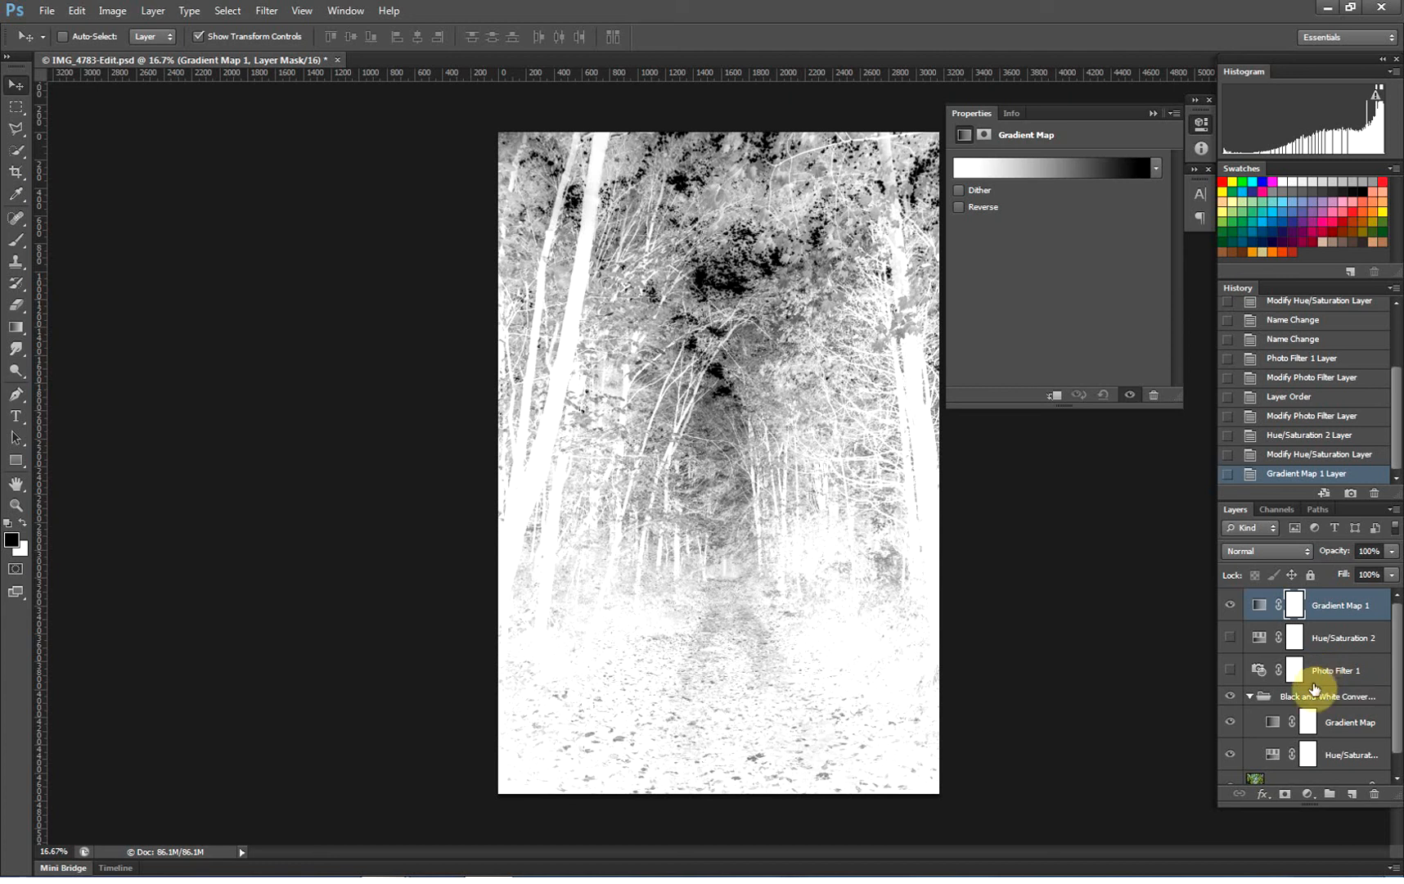
Apply the Black, White preset to the Gradient Map 1 layer's gradient and recolor its black stop to dark brown 4f3f22
{"action": "left_click", "coordinate": [1052, 173]}
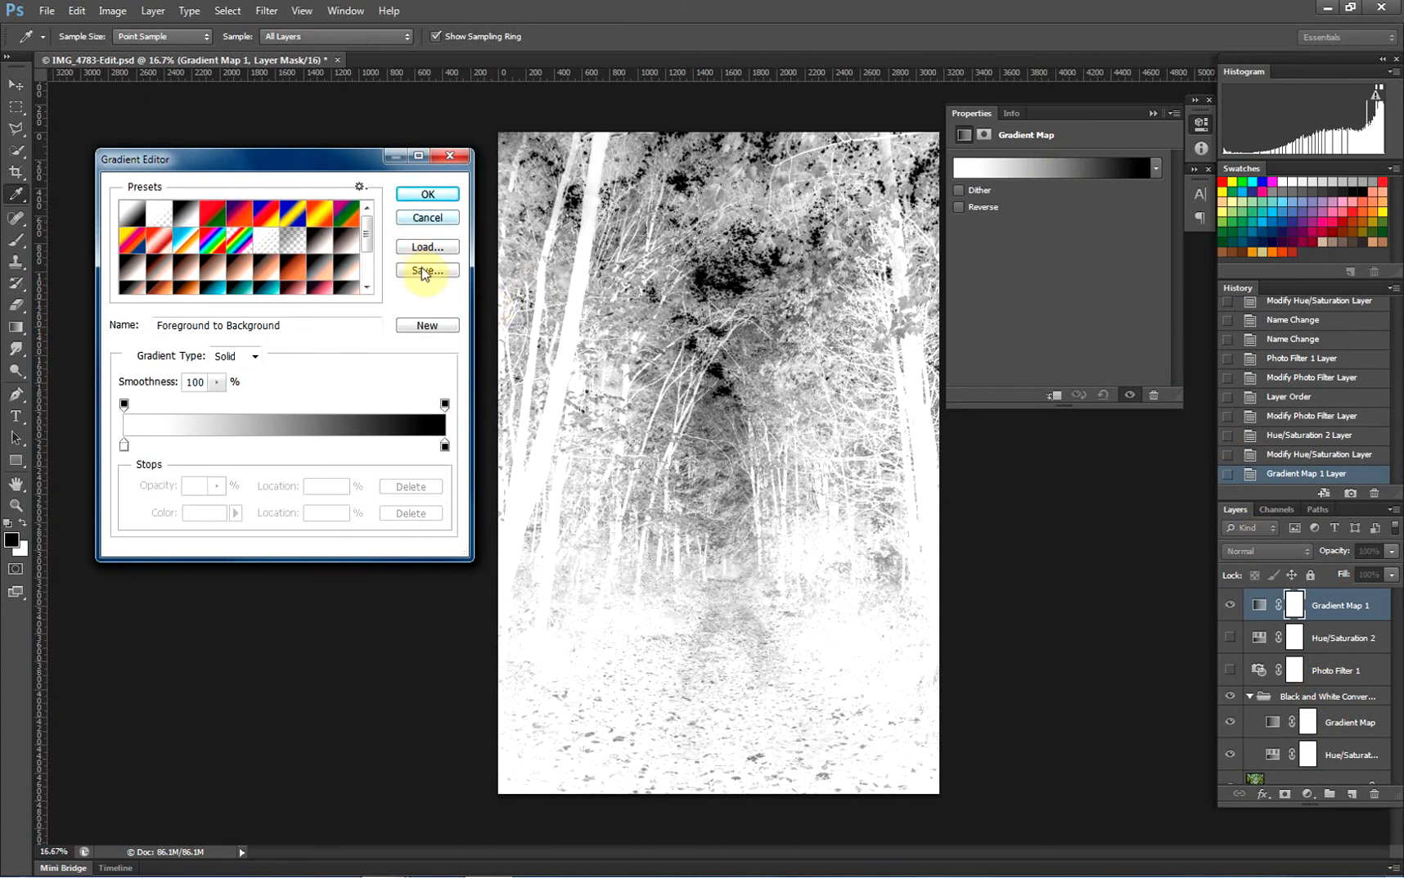
{"action": "left_click", "coordinate": [174, 227]}
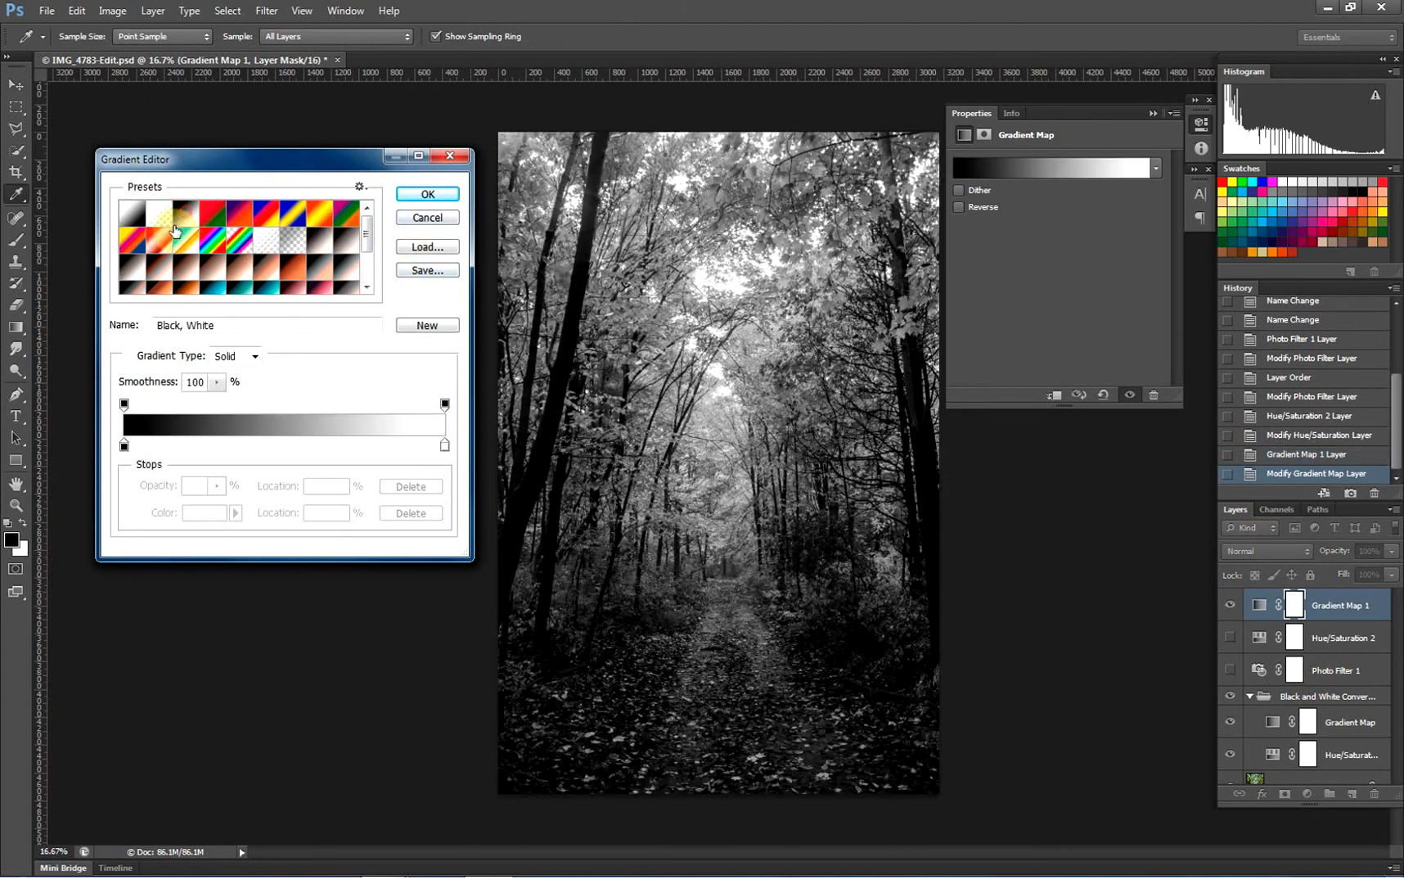
{"action": "left_click", "coordinate": [127, 445]}
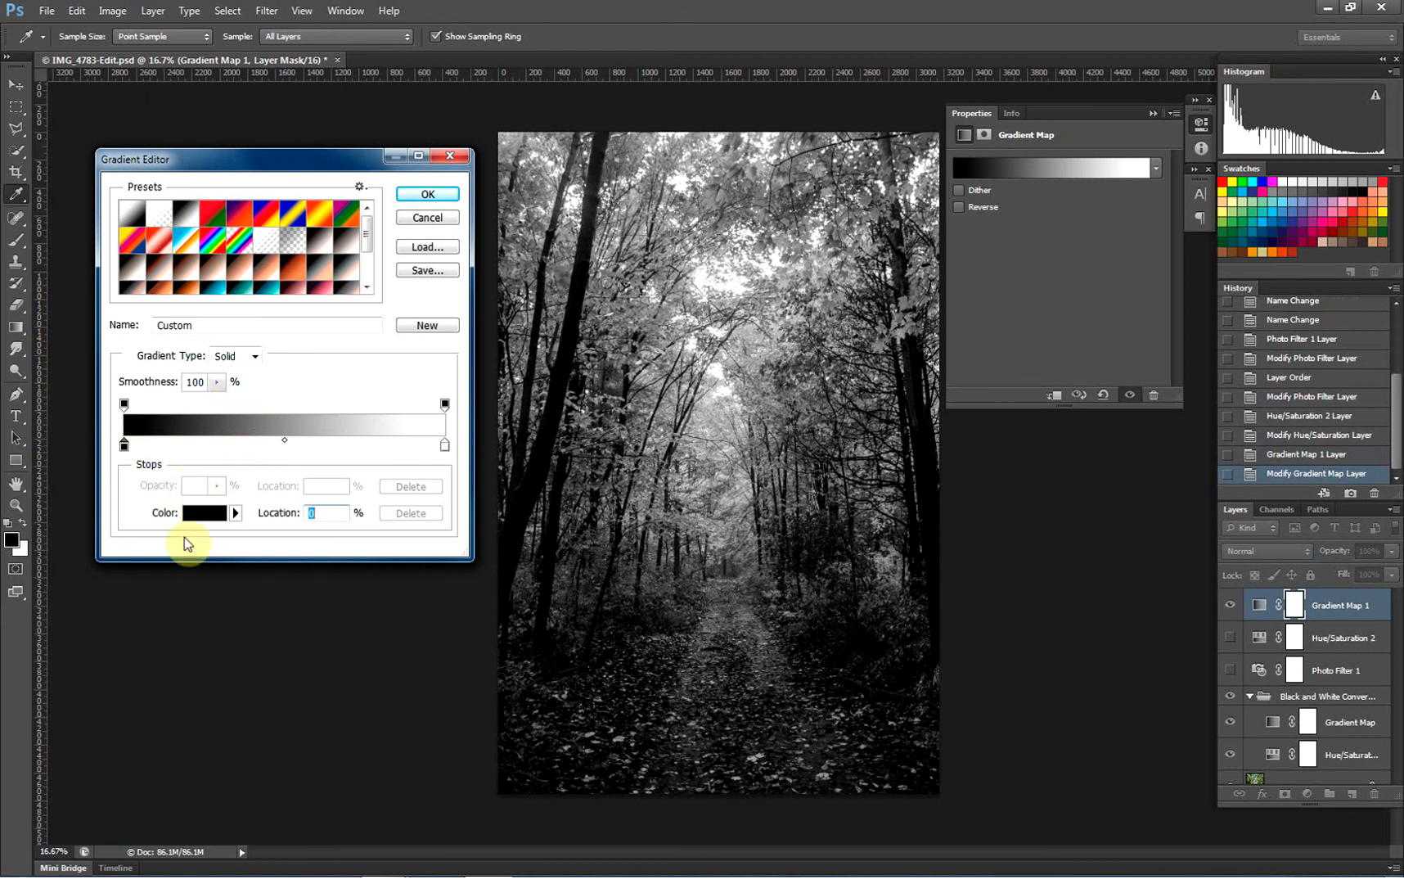
{"action": "left_click", "coordinate": [204, 512]}
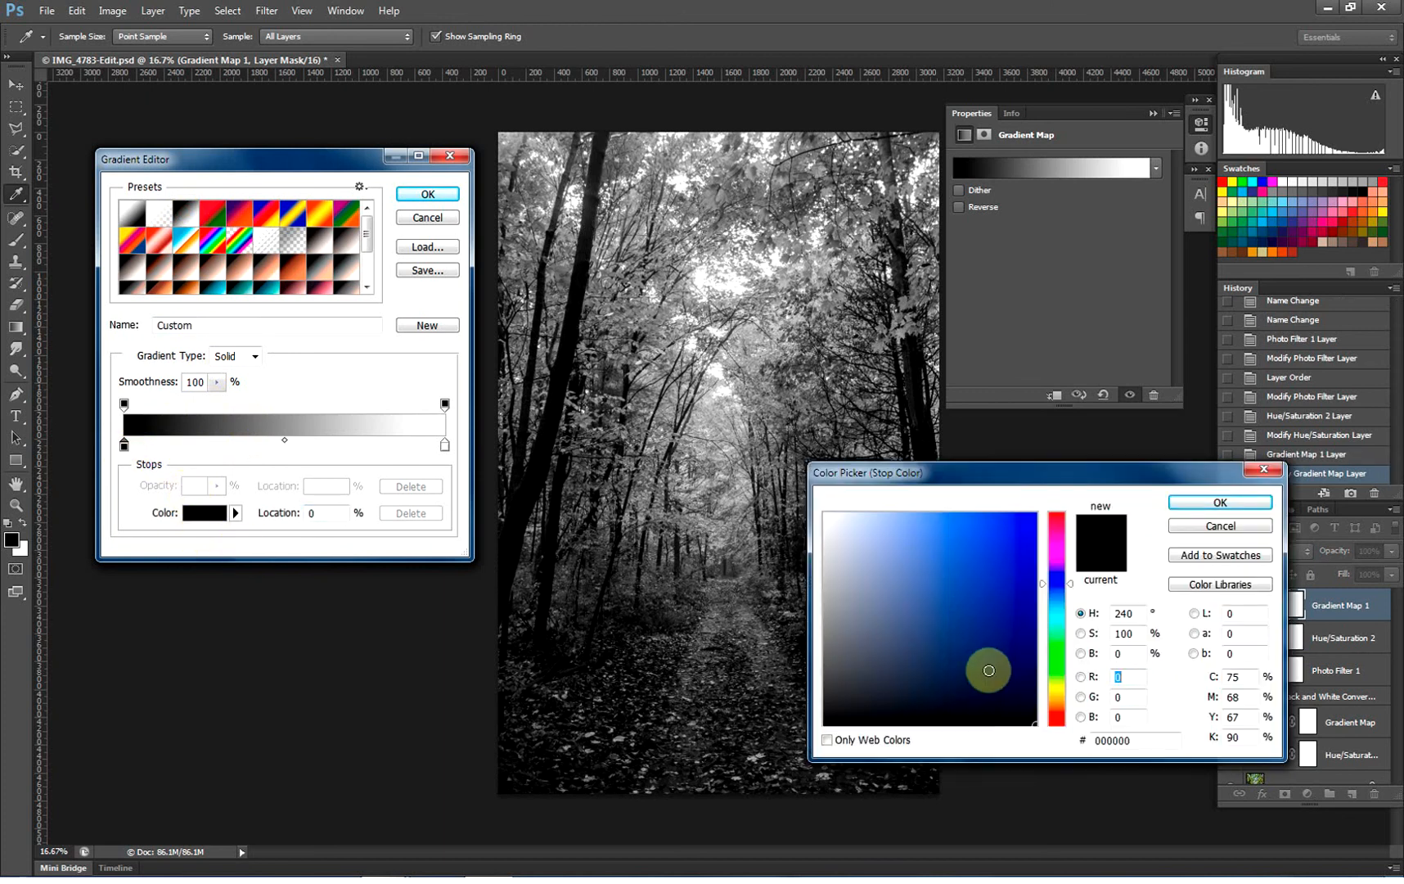
{"action": "left_click", "coordinate": [1235, 247]}
{"action": "left_click", "coordinate": [1228, 246]}
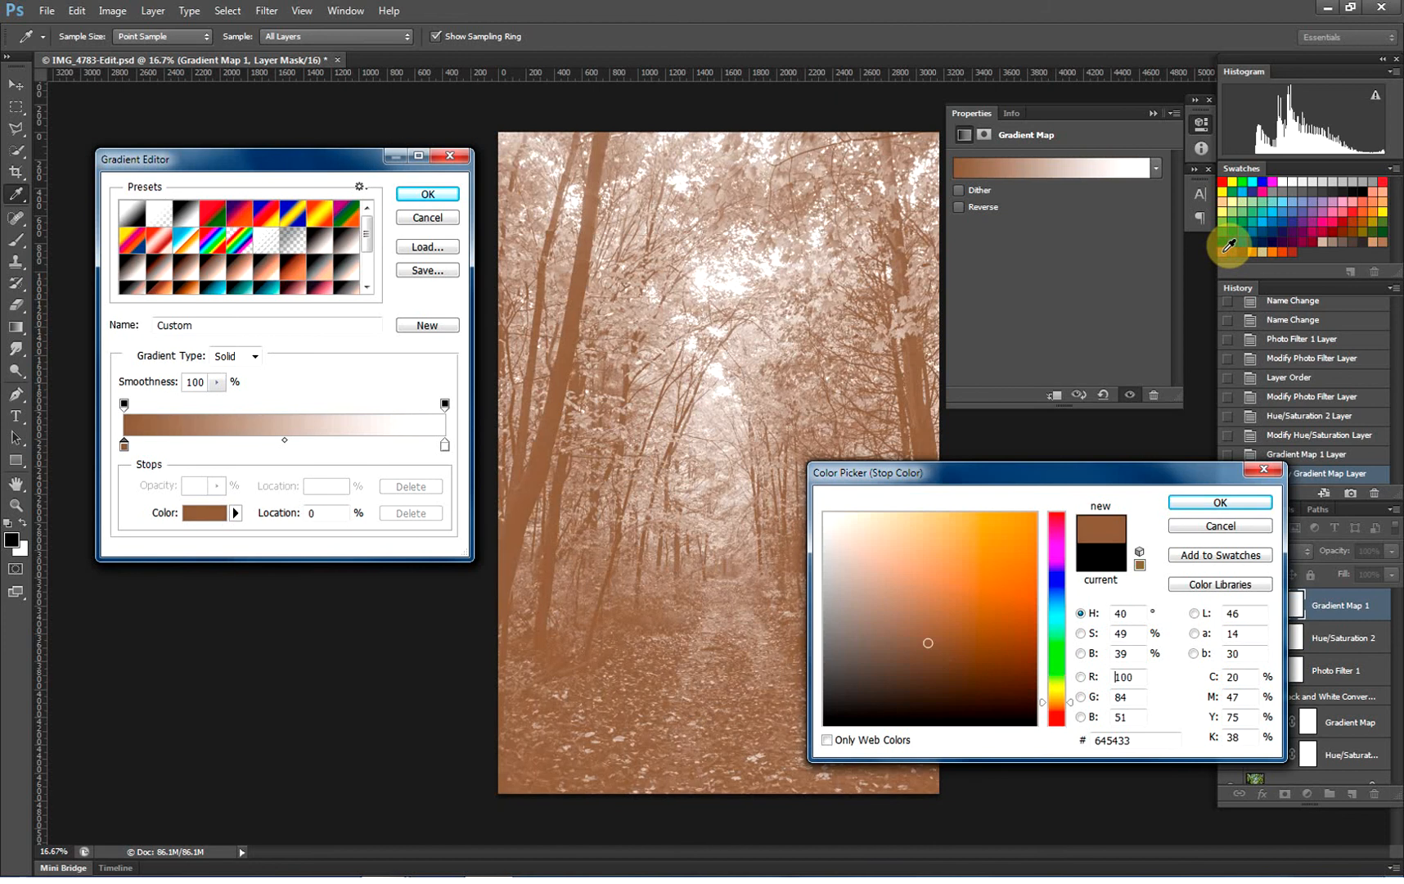
{"action": "left_click", "coordinate": [1237, 248]}
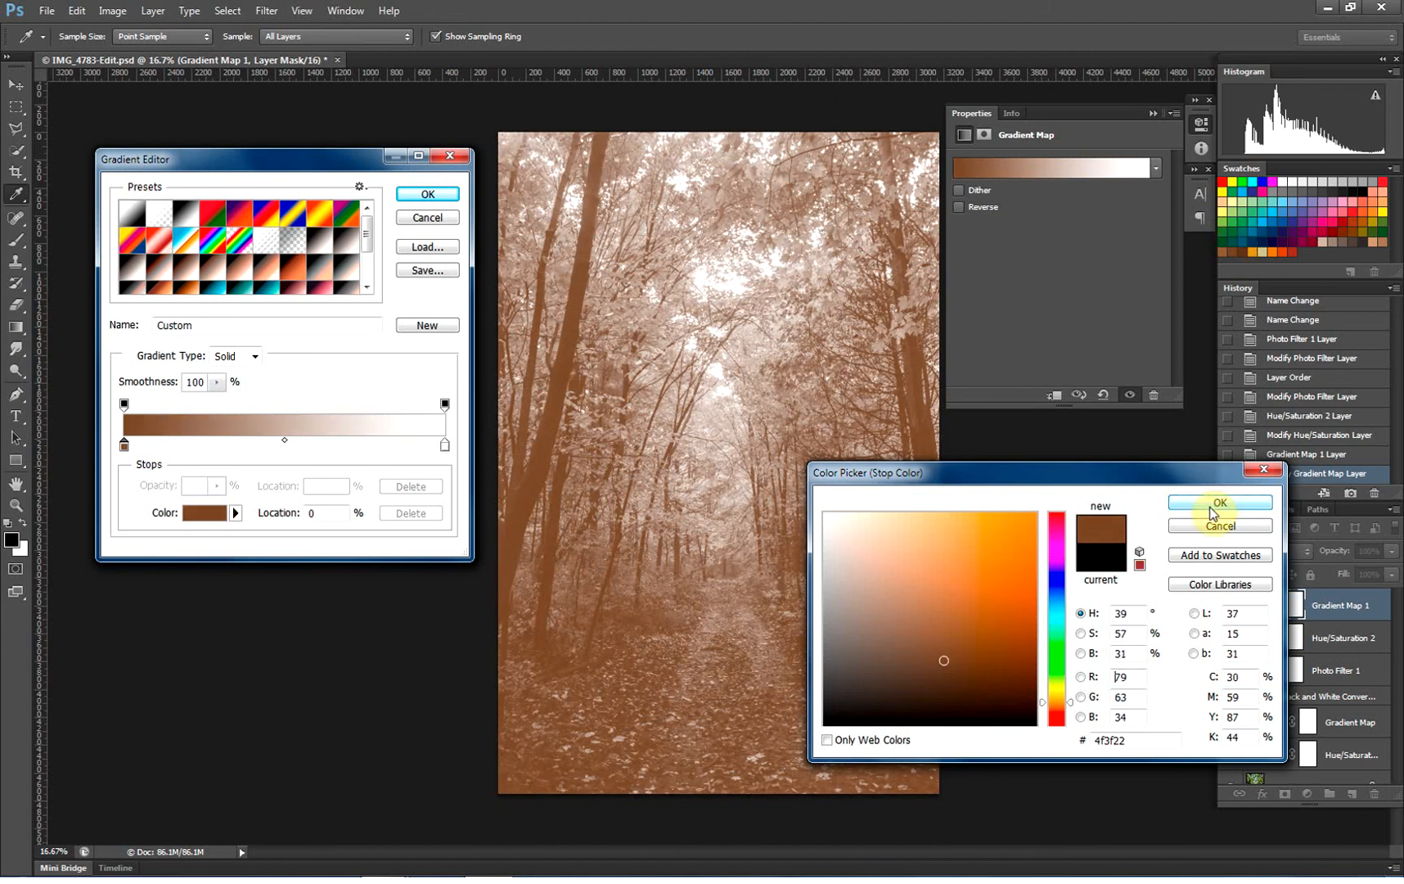
{"action": "left_click", "coordinate": [1211, 512]}
{"action": "left_click", "coordinate": [409, 194]}
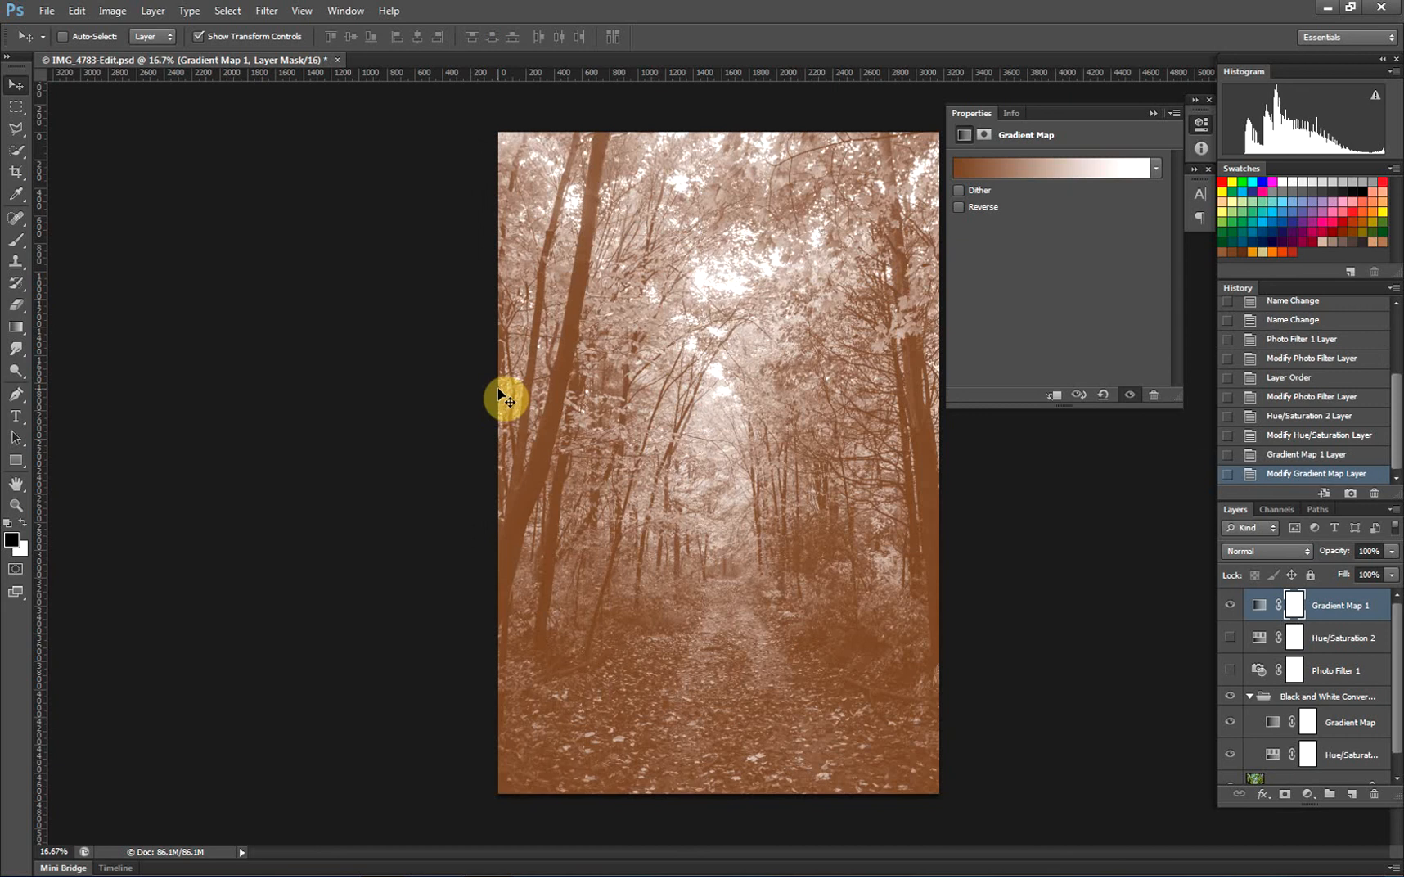
Set the Gradient Map 1 layer's blend mode to Overlay and toggle its visibility to compare the toning before and after
{"action": "left_click", "coordinate": [1258, 554]}
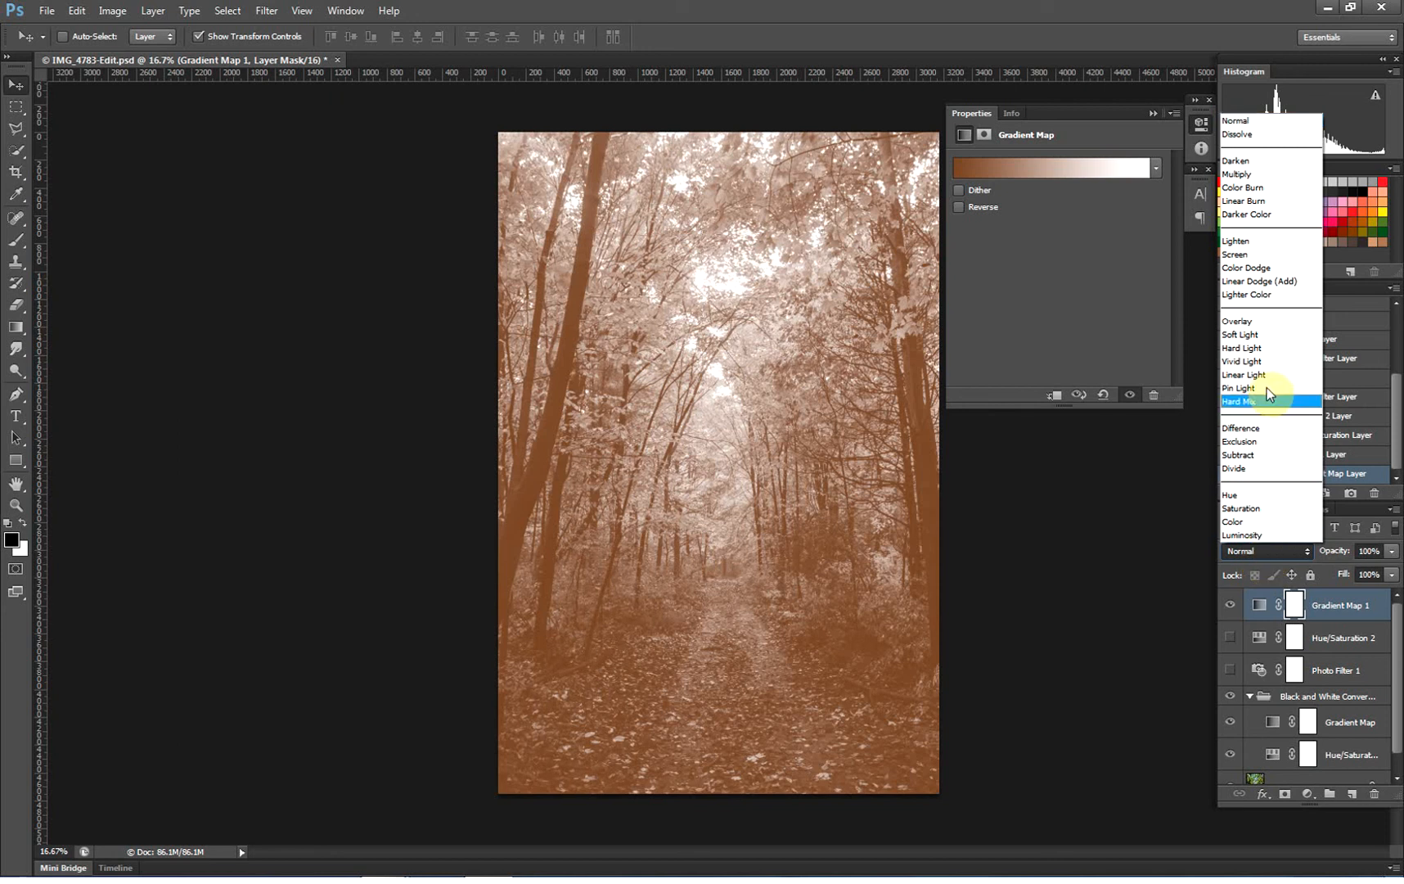
{"action": "left_click", "coordinate": [1247, 324]}
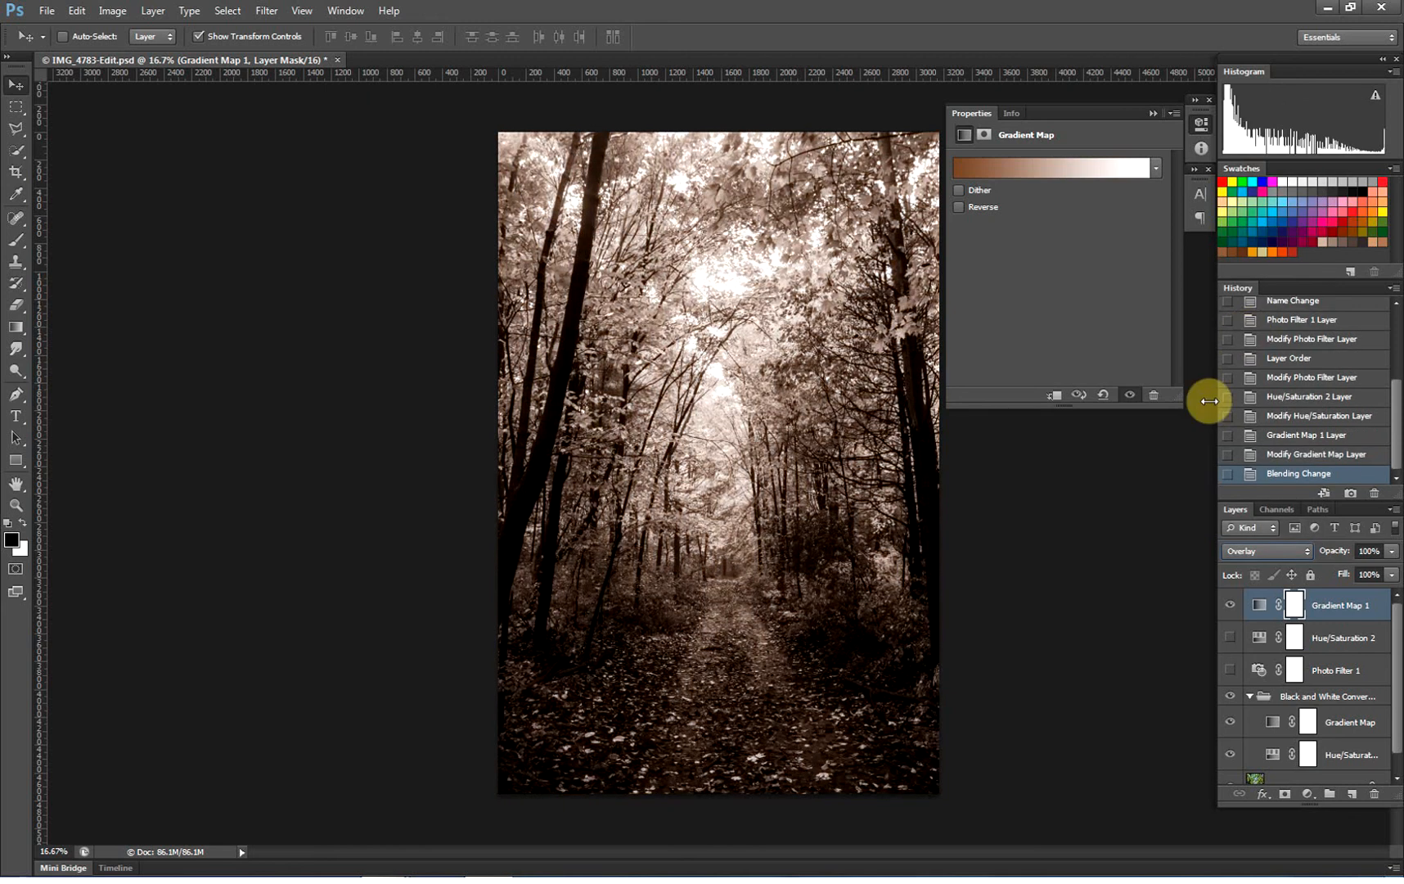
{"action": "left_click", "coordinate": [1231, 605]}
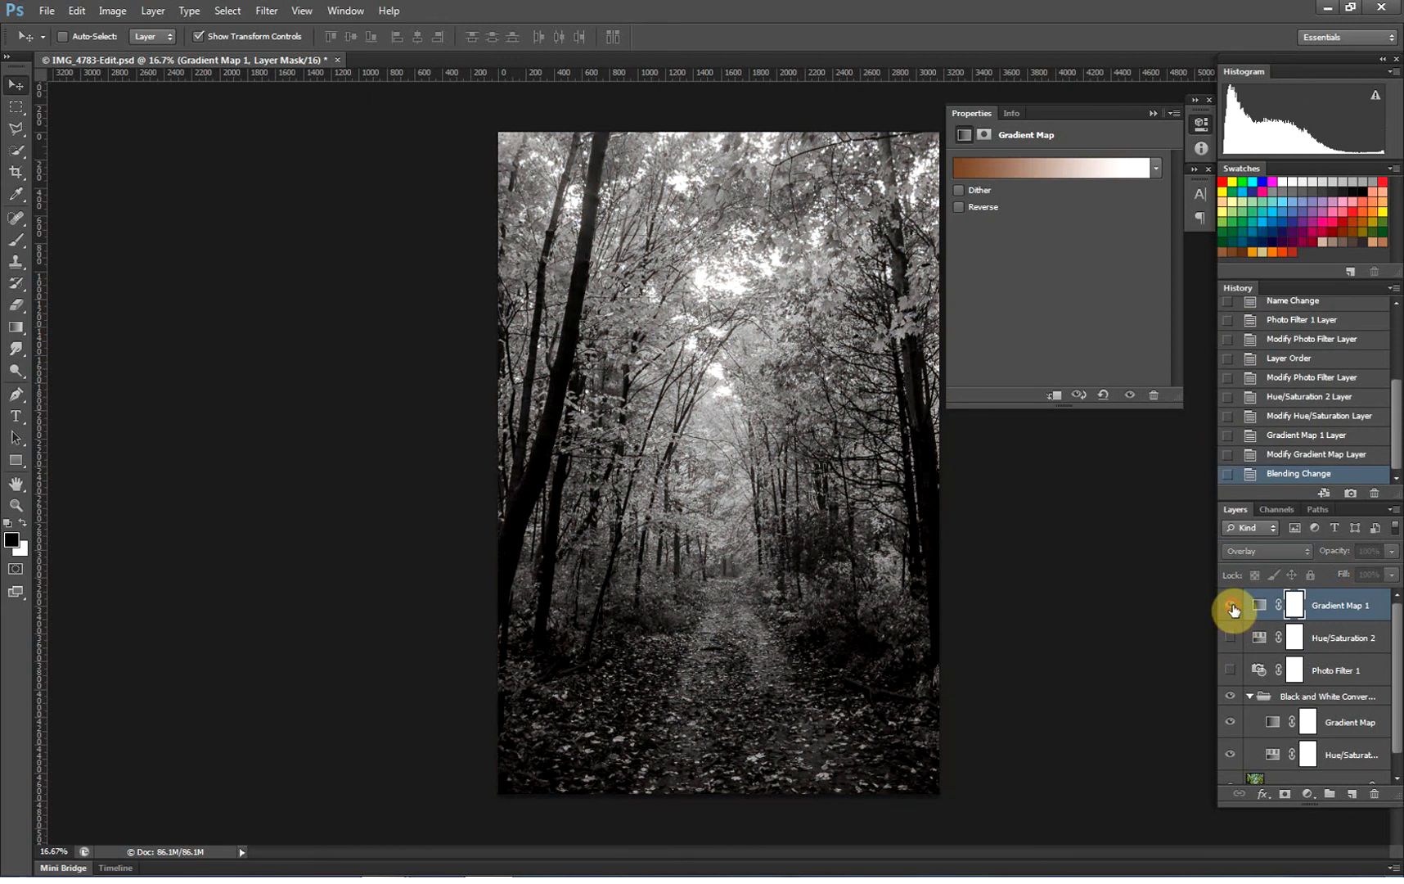
{"action": "left_click", "coordinate": [1230, 606]}
{"action": "left_click", "coordinate": [1230, 607]}
{"action": "left_click", "coordinate": [1231, 607]}
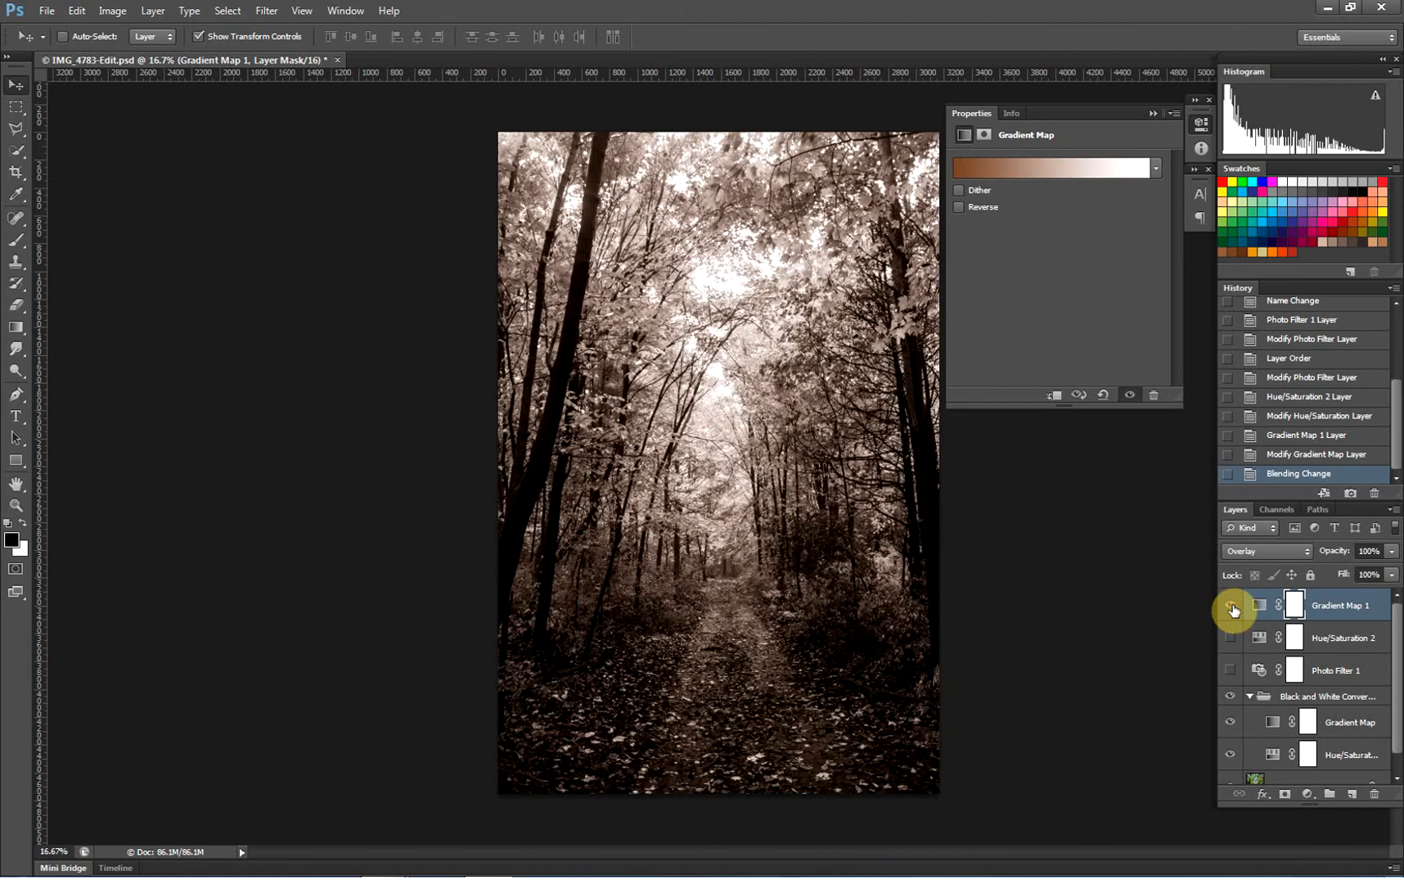
{"action": "left_click", "coordinate": [1228, 606]}
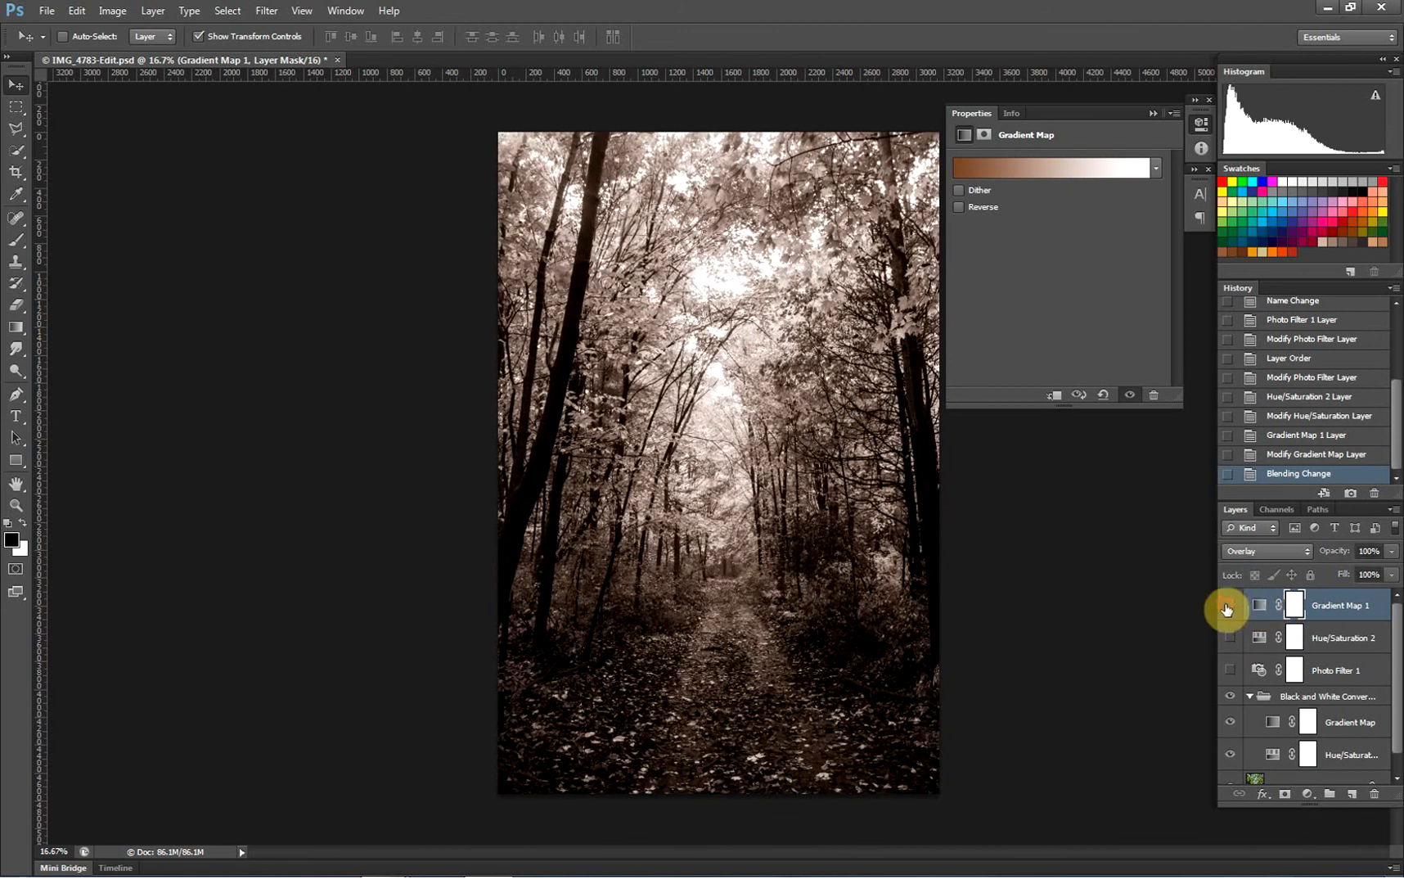
{"action": "left_click", "coordinate": [1229, 606]}
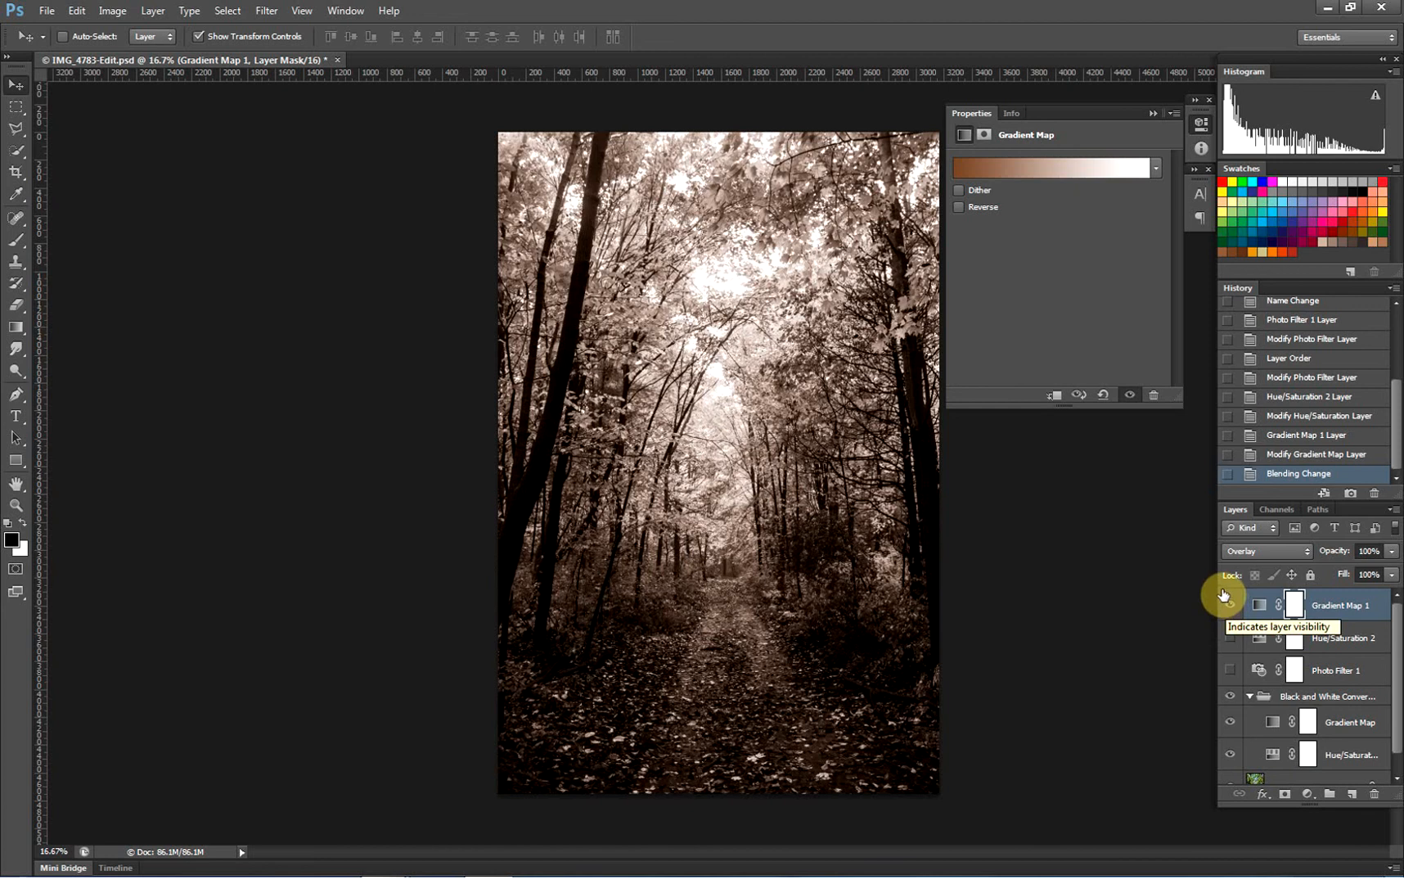
Try the Soft Light blend mode on the Gradient Map 1 layer and return it to Overlay
{"action": "left_click", "coordinate": [1238, 557]}
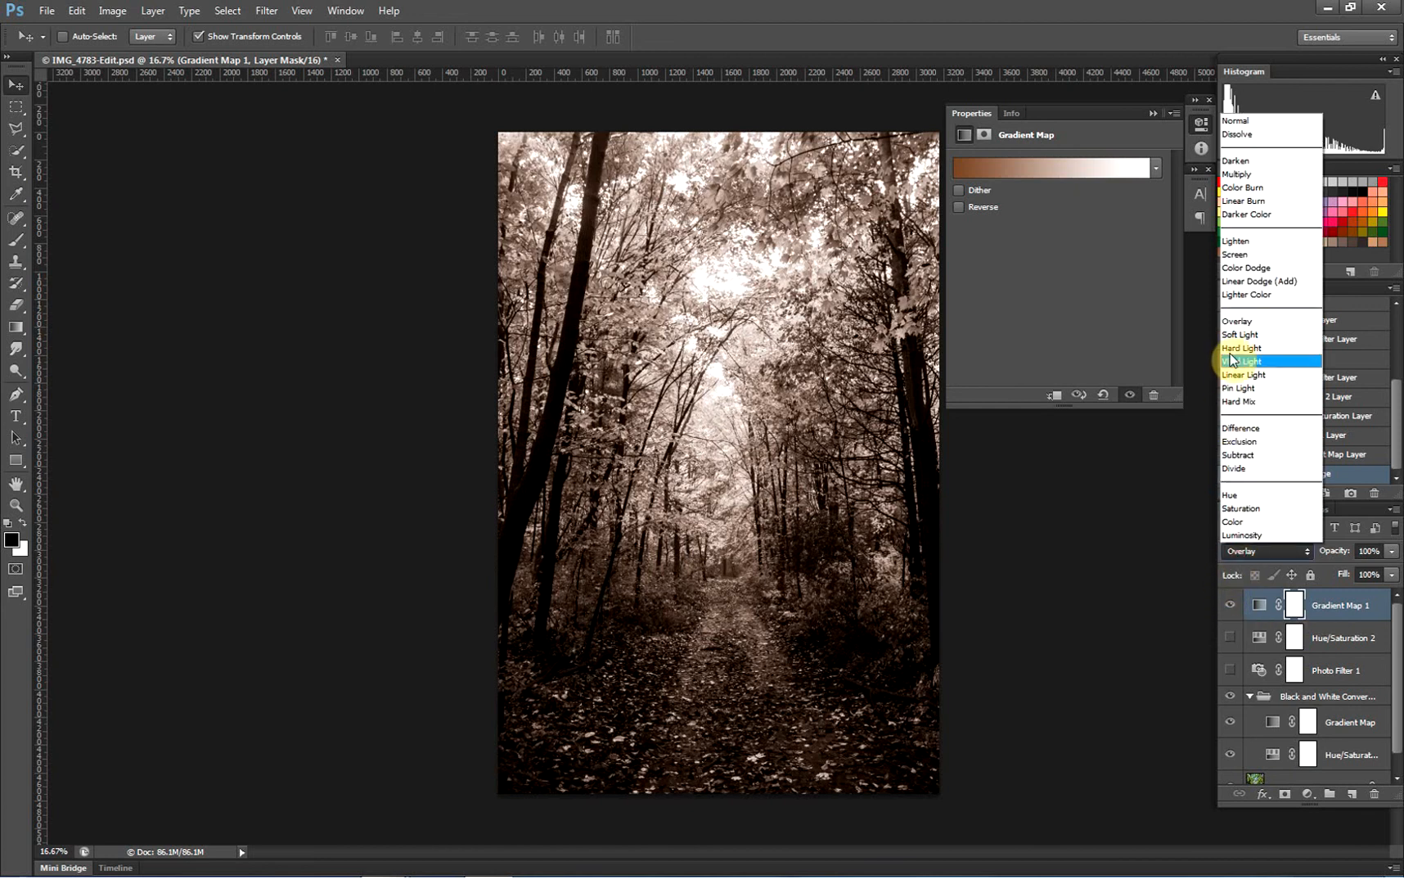
{"action": "left_click", "coordinate": [1242, 338]}
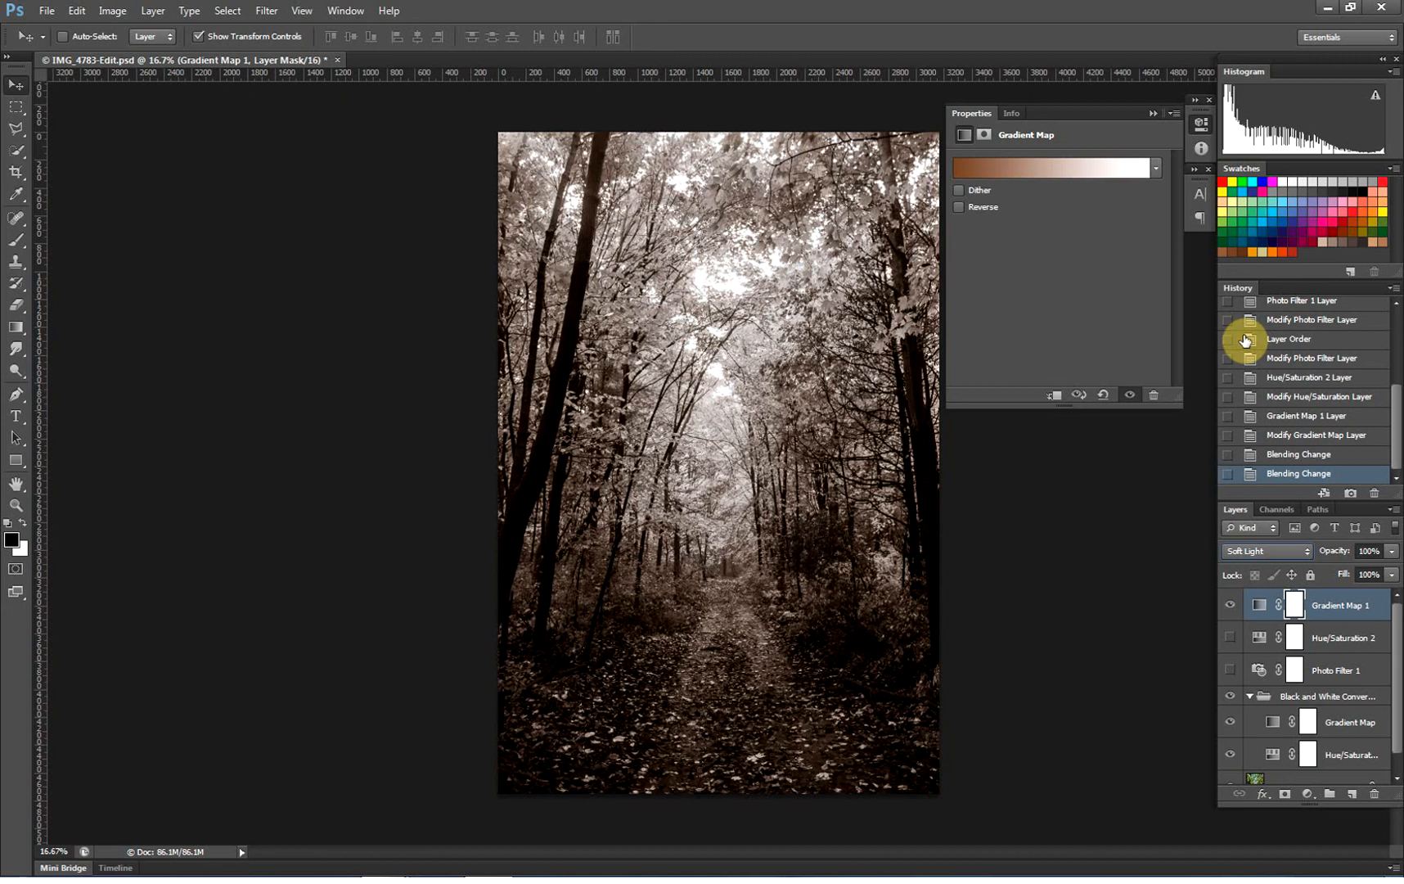
{"action": "left_click", "coordinate": [1244, 551]}
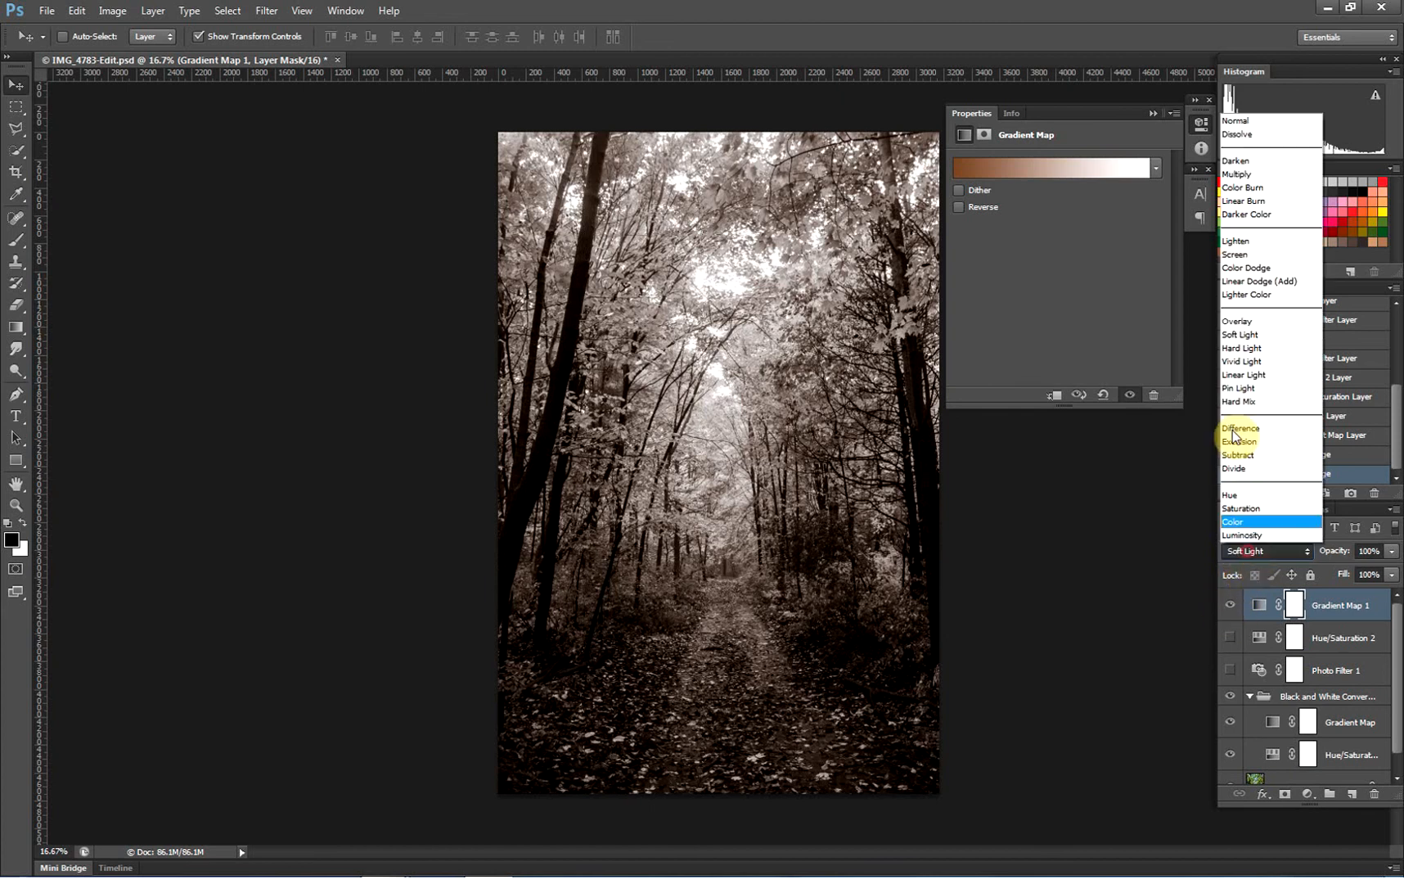
{"action": "left_click", "coordinate": [1237, 320]}
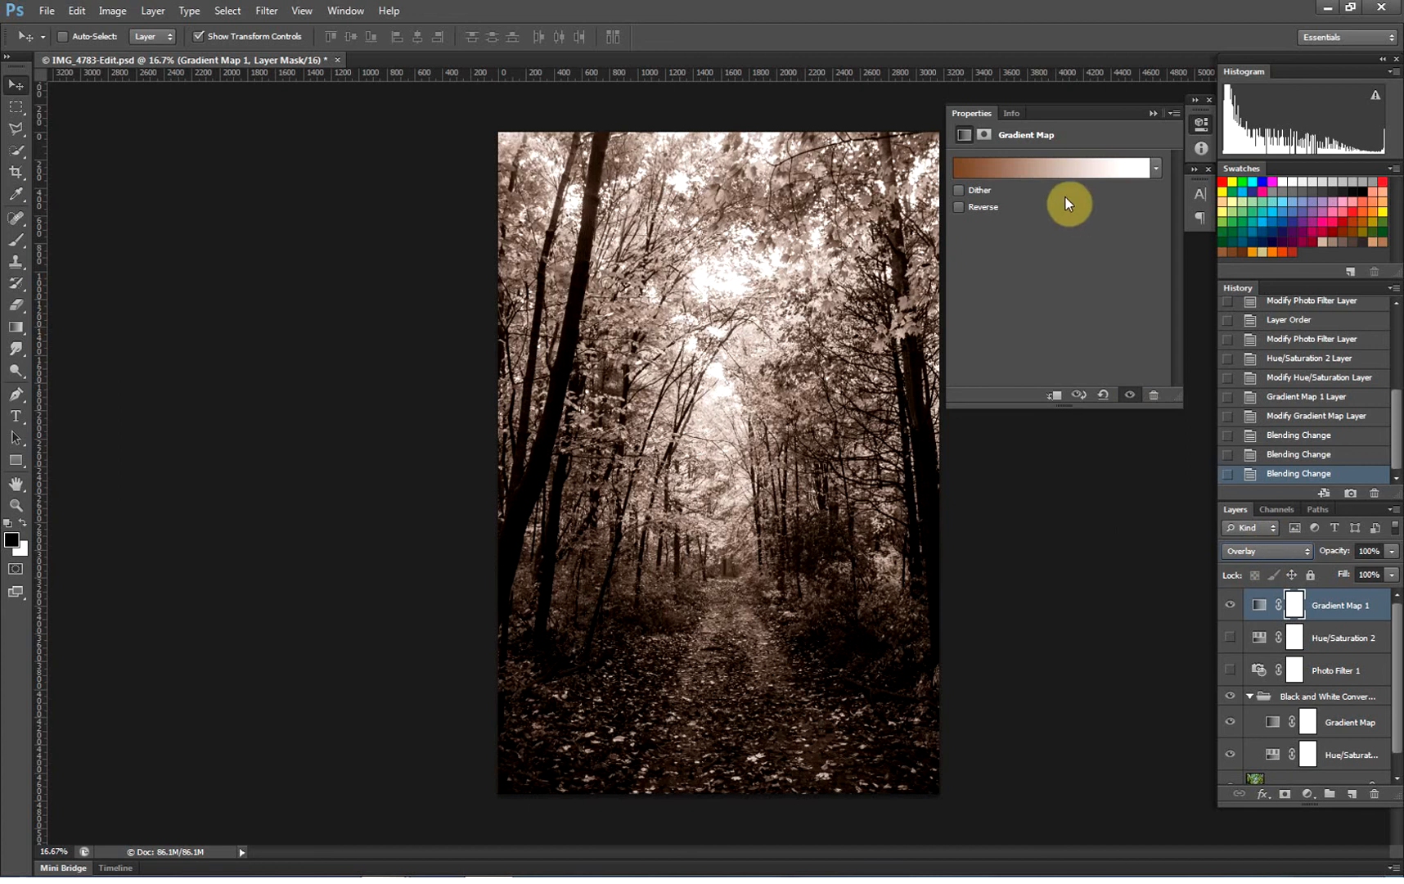
Reopen the Gradient Map 1 layer's gradient and recolor its white end stop to light blue 7e9be5
{"action": "left_click", "coordinate": [1052, 173]}
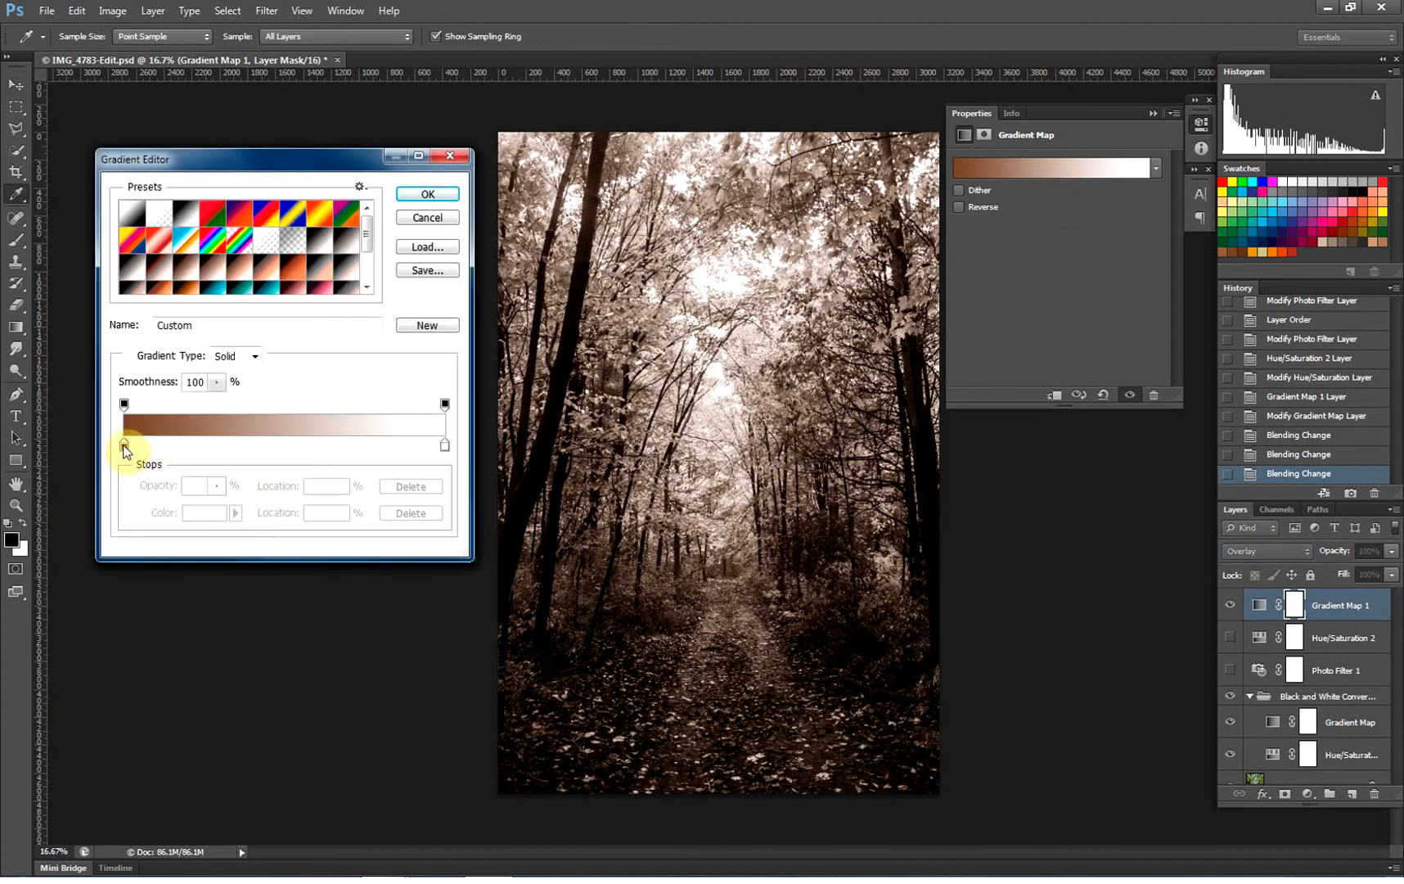
{"action": "left_click", "coordinate": [124, 446]}
{"action": "left_click", "coordinate": [446, 447]}
{"action": "left_click", "coordinate": [203, 514]}
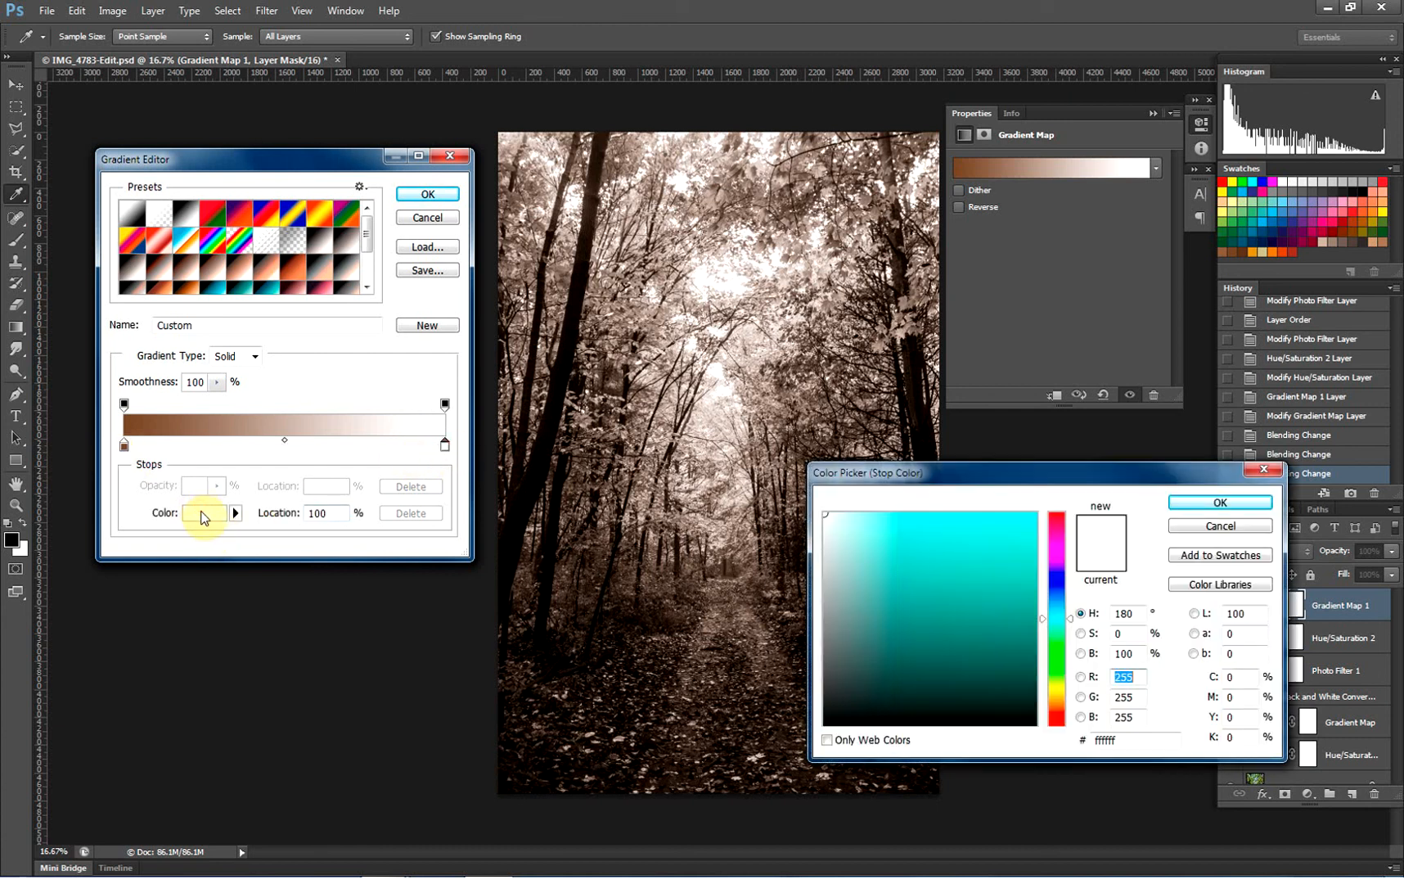
{"action": "left_click", "coordinate": [1057, 593]}
{"action": "left_click", "coordinate": [1001, 581]}
{"action": "left_click", "coordinate": [1004, 546]}
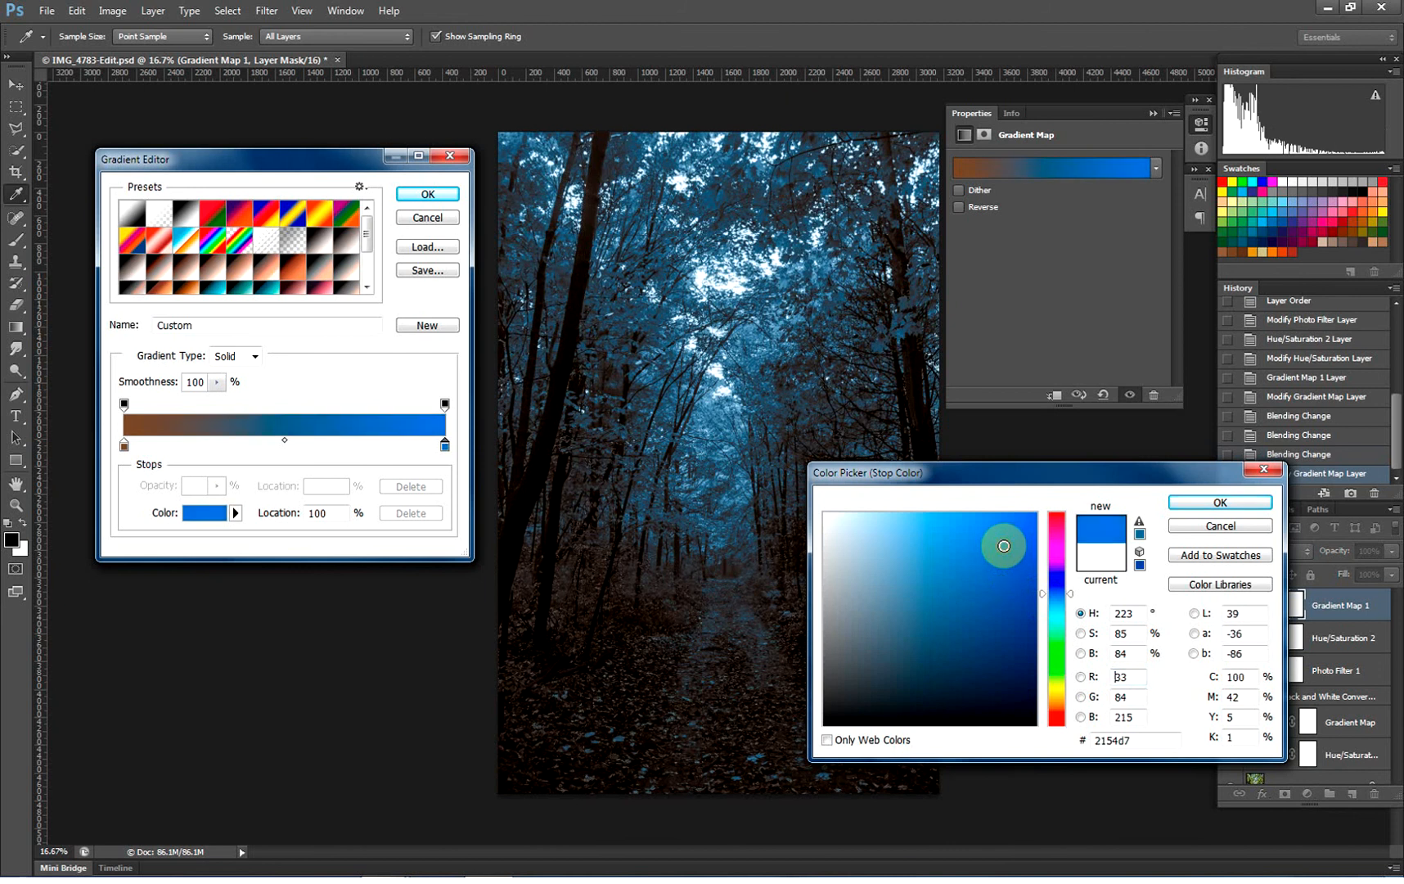
{"action": "left_click", "coordinate": [973, 540]}
{"action": "left_click", "coordinate": [925, 561]}
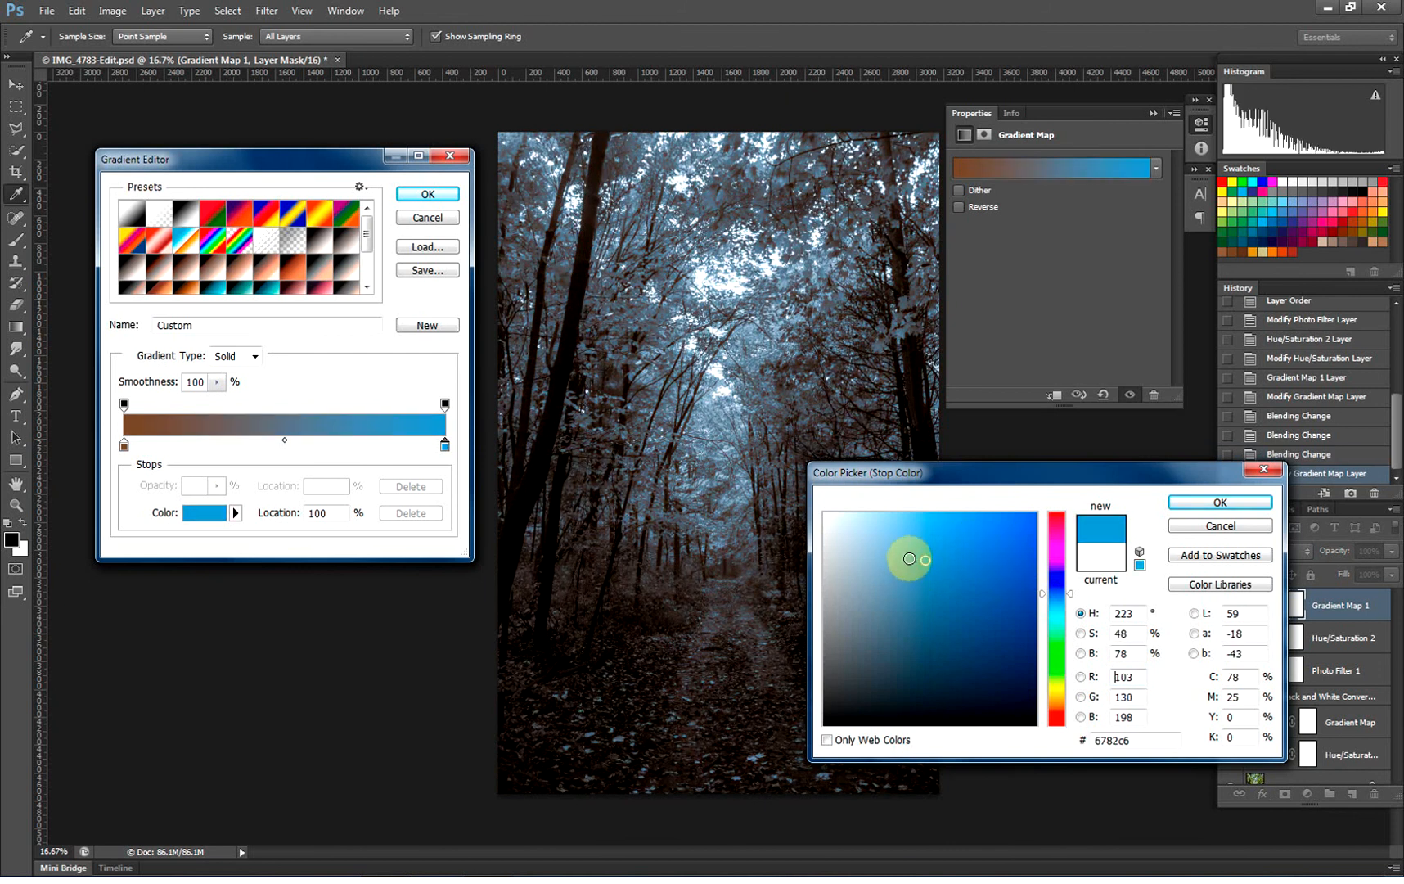
{"action": "left_click", "coordinate": [920, 534]}
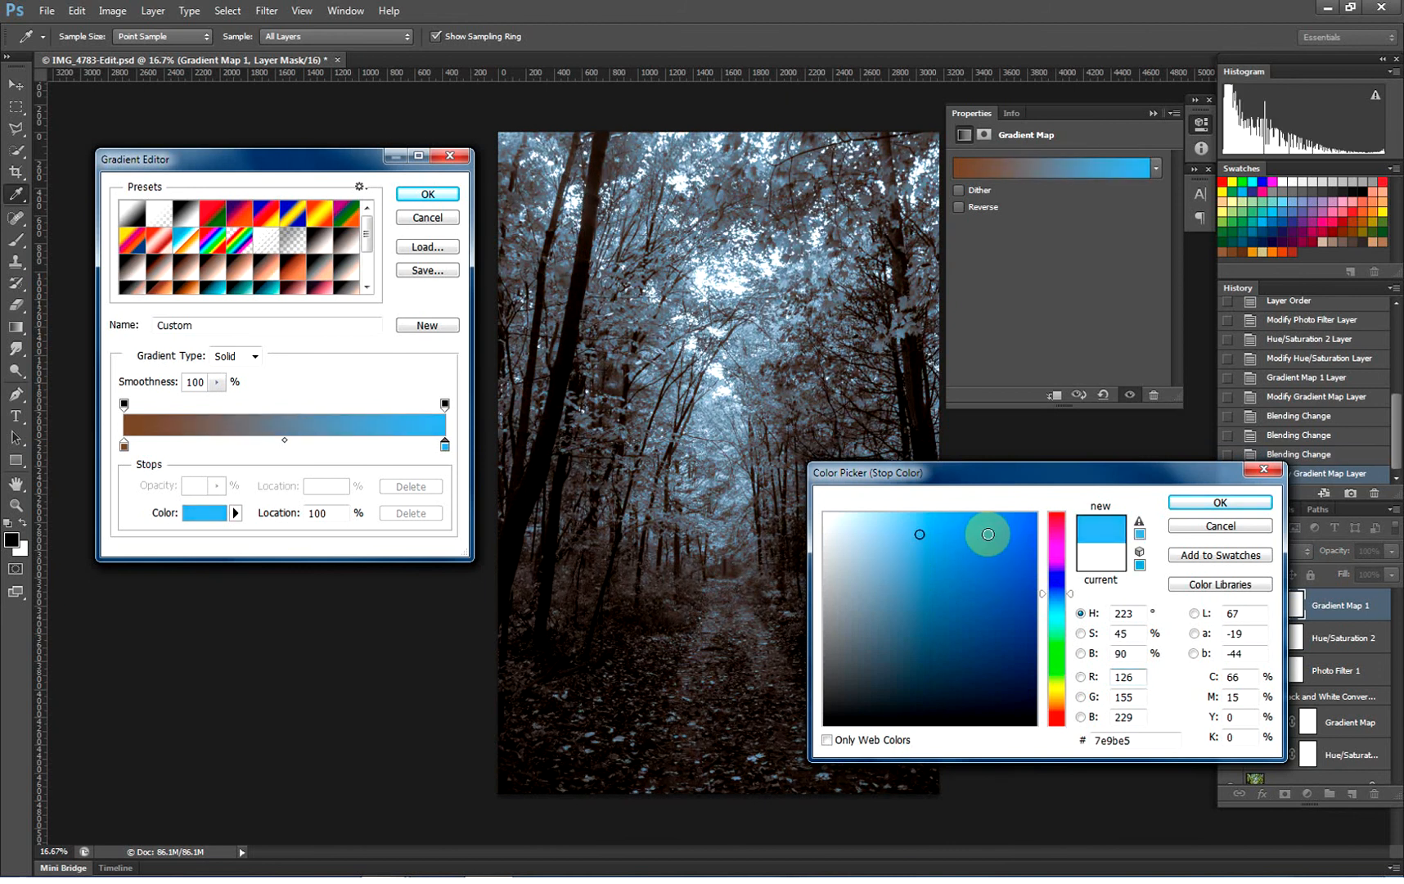
{"action": "left_click", "coordinate": [1234, 507]}
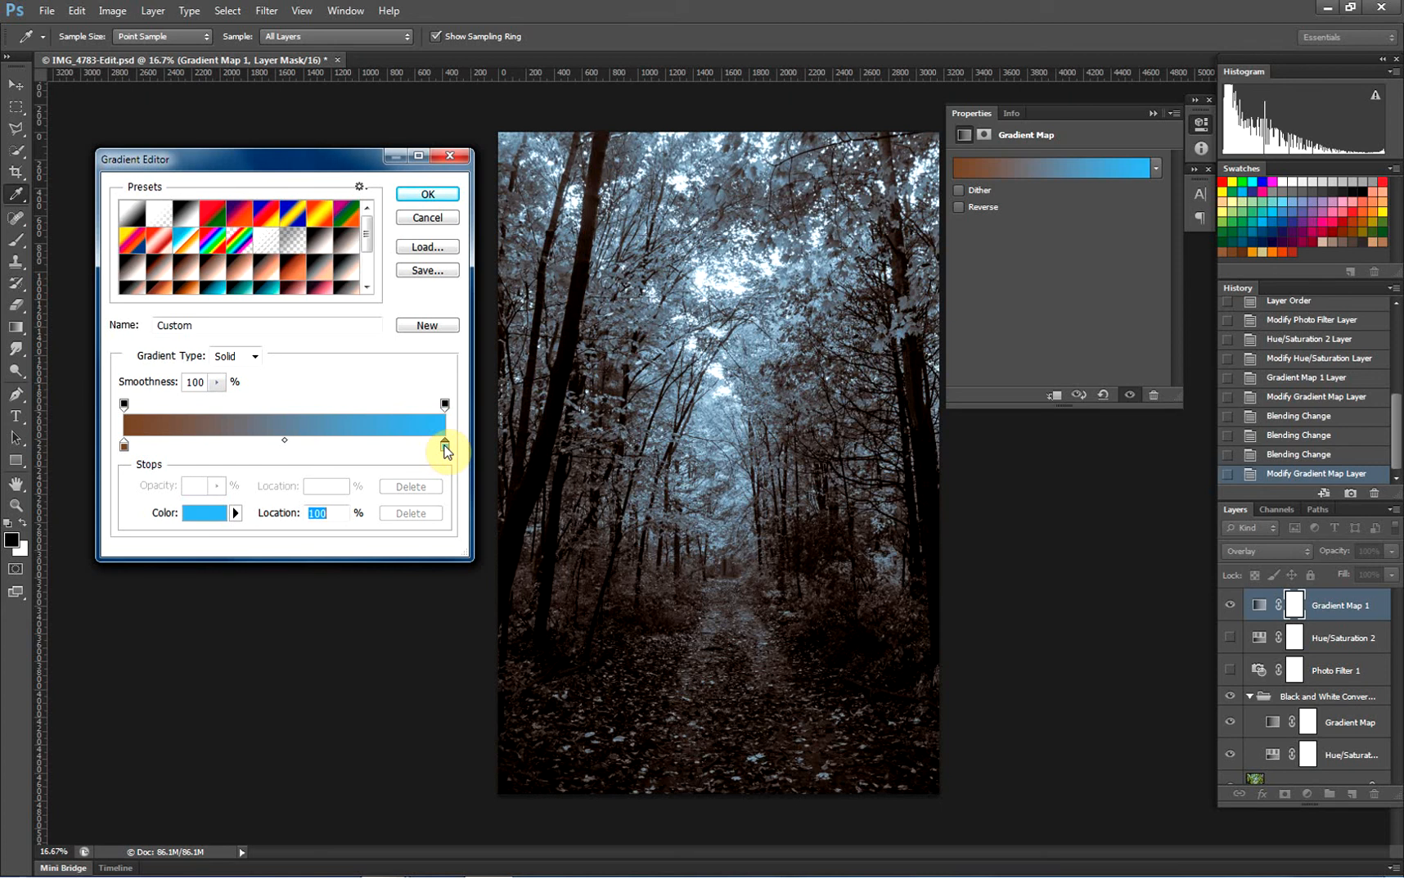
Add a brown 645433 color stop at about 49% of the gradient and shift the midpoint before it to about 31%
{"action": "left_click", "coordinate": [282, 447]}
{"action": "double_click", "coordinate": [283, 446]}
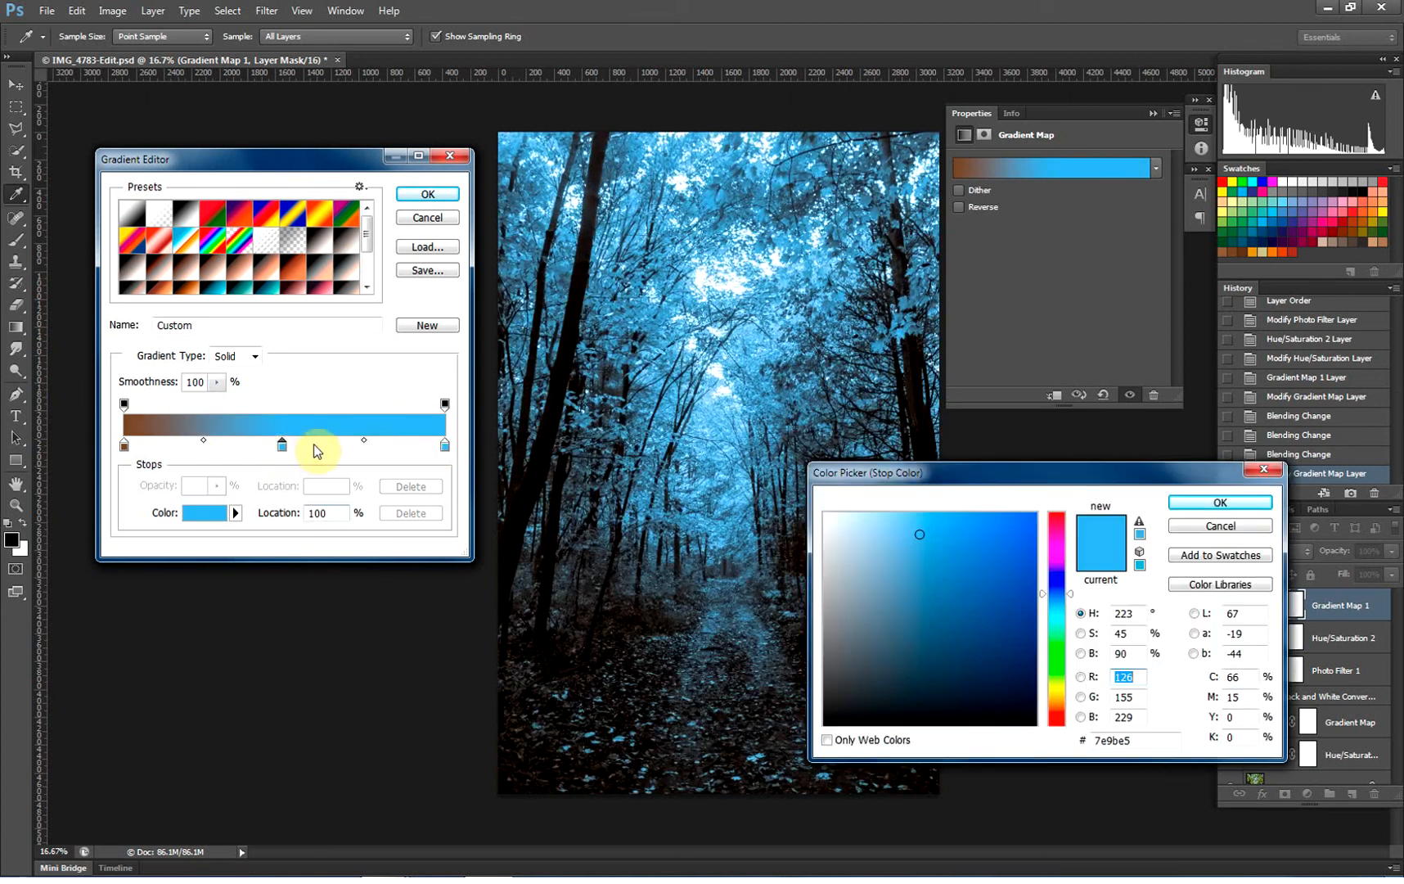
{"action": "left_click", "coordinate": [1225, 254]}
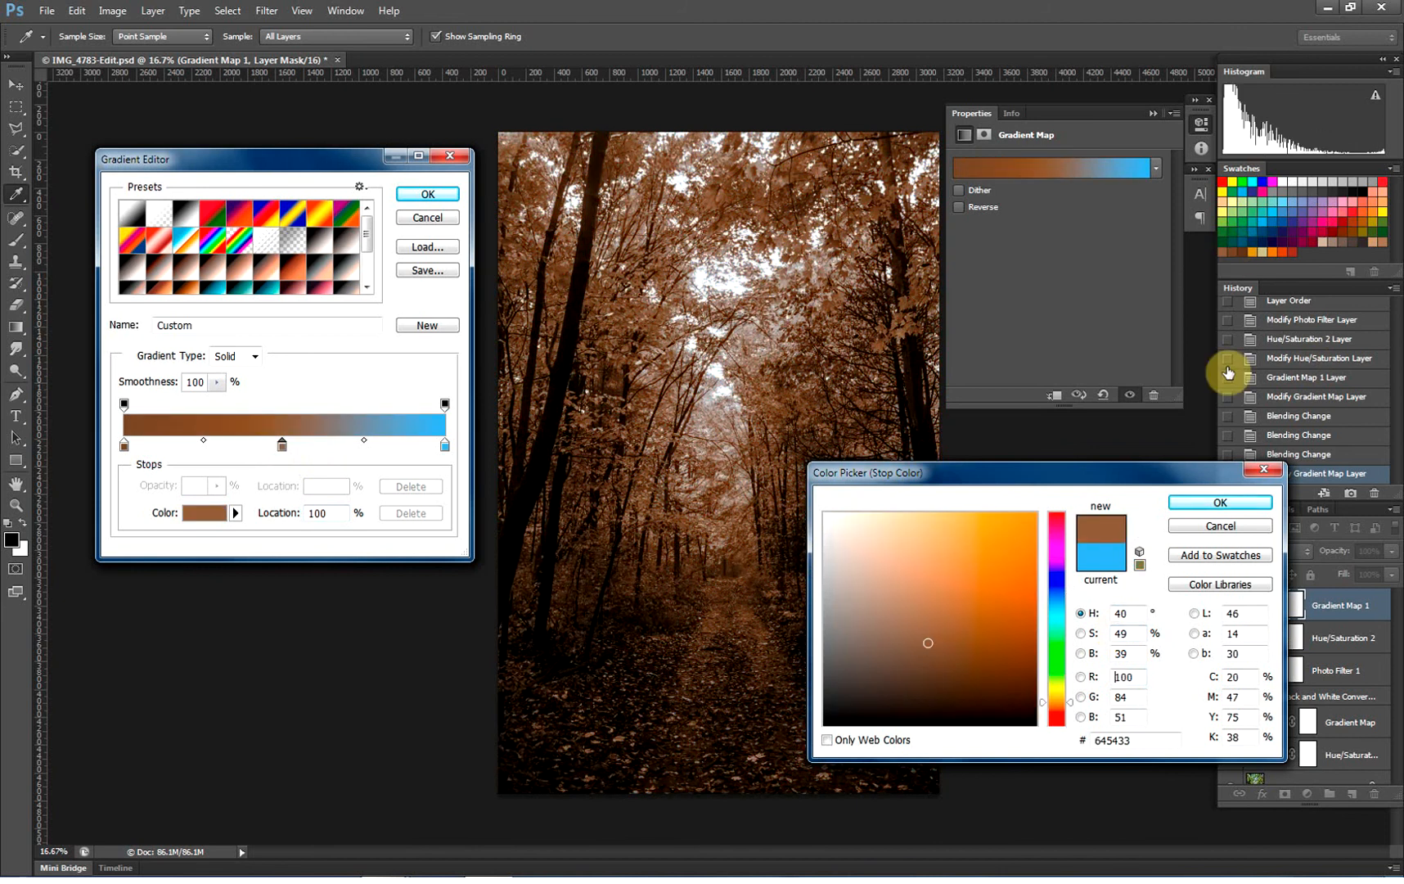
{"action": "left_click", "coordinate": [1243, 500]}
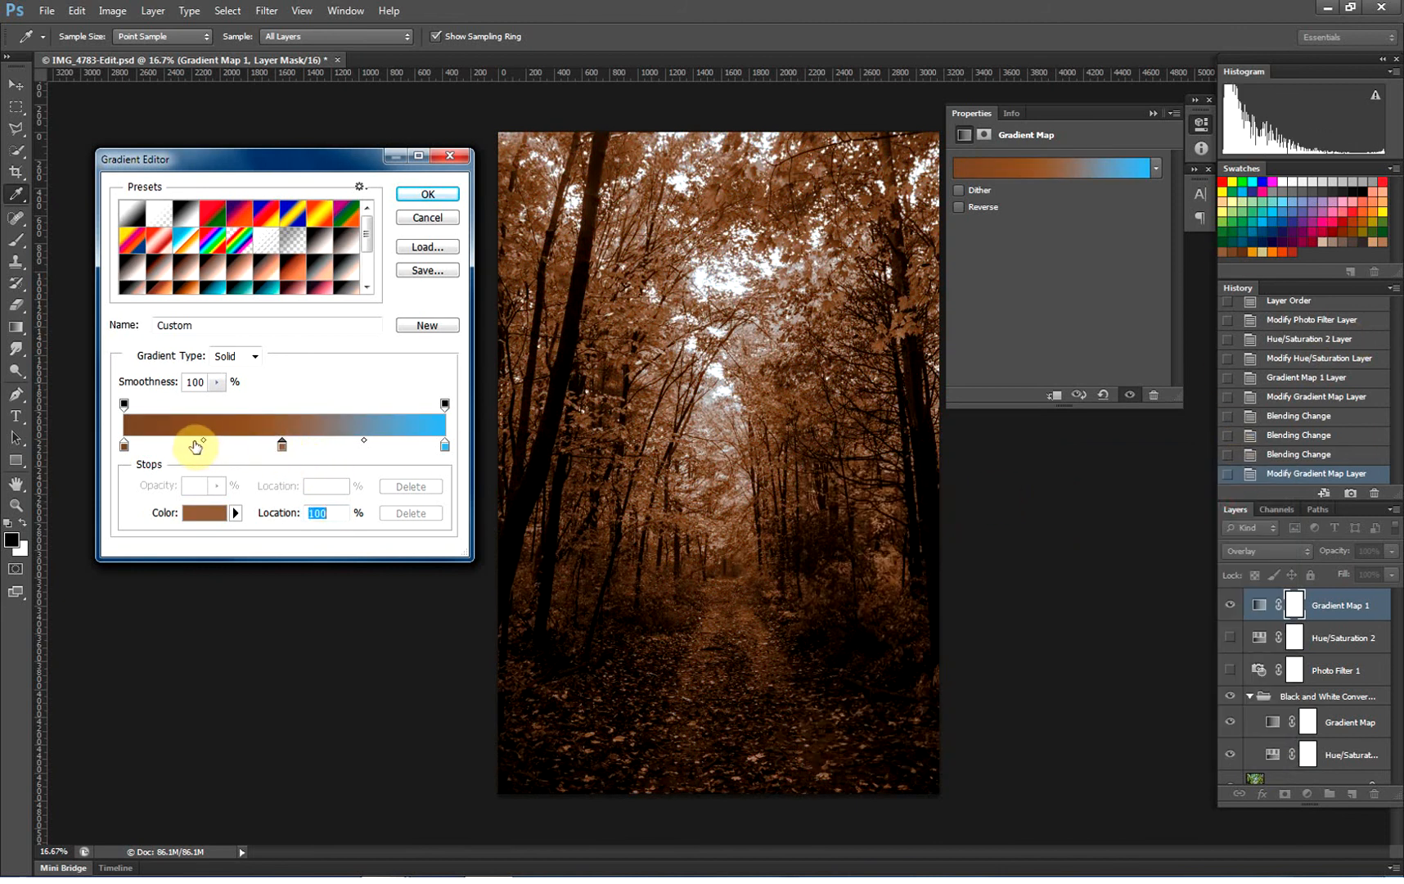
{"action": "left_click_drag", "start_coordinate": [203, 440], "coordinate": [173, 442]}
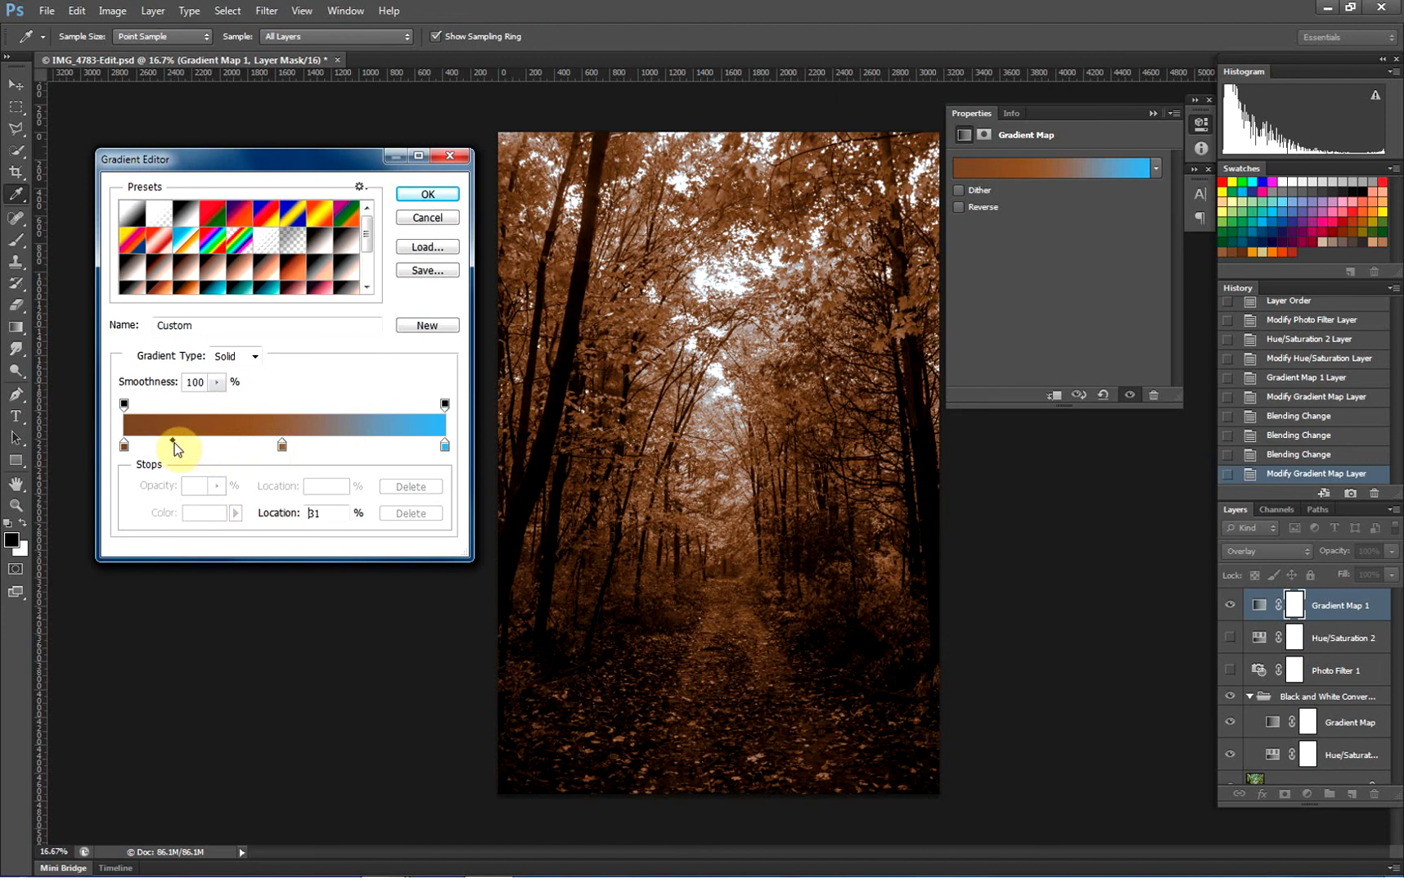
Recolor the gradient's middle stop to orange 9c782e and move the midpoint between the brown and orange stops to about 51%
{"action": "left_click", "coordinate": [282, 445]}
{"action": "double_click", "coordinate": [282, 445]}
{"action": "left_click_drag", "start_coordinate": [986, 599], "coordinate": [973, 595]}
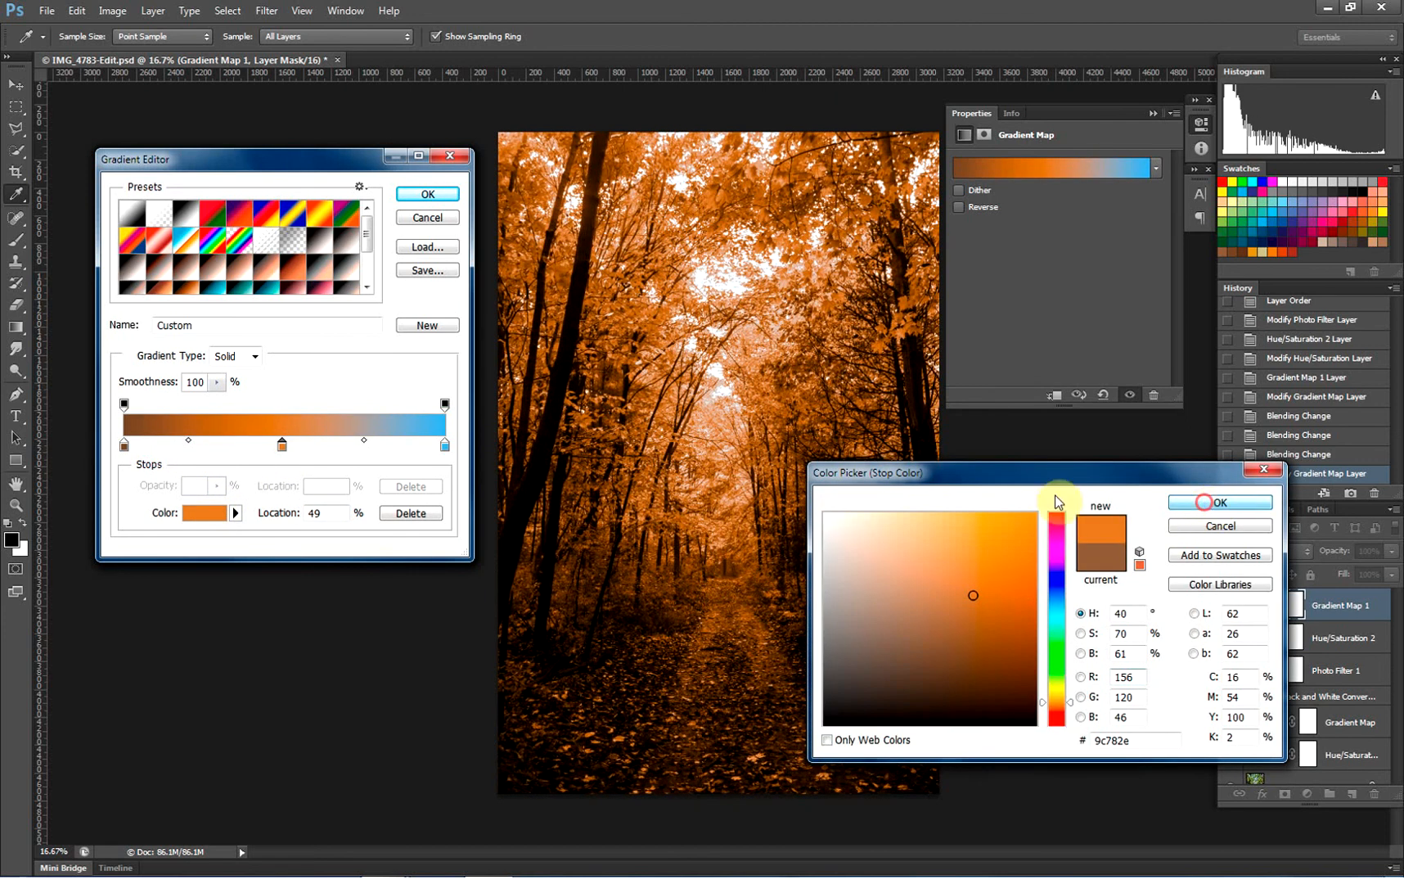
{"action": "left_click", "coordinate": [1208, 503]}
{"action": "mouse_move", "coordinate": [187, 440]}
{"action": "left_mouse_down"}
{"action": "mouse_move", "coordinate": [214, 448]}
{"action": "mouse_move", "coordinate": [189, 449]}
{"action": "left_mouse_up"}
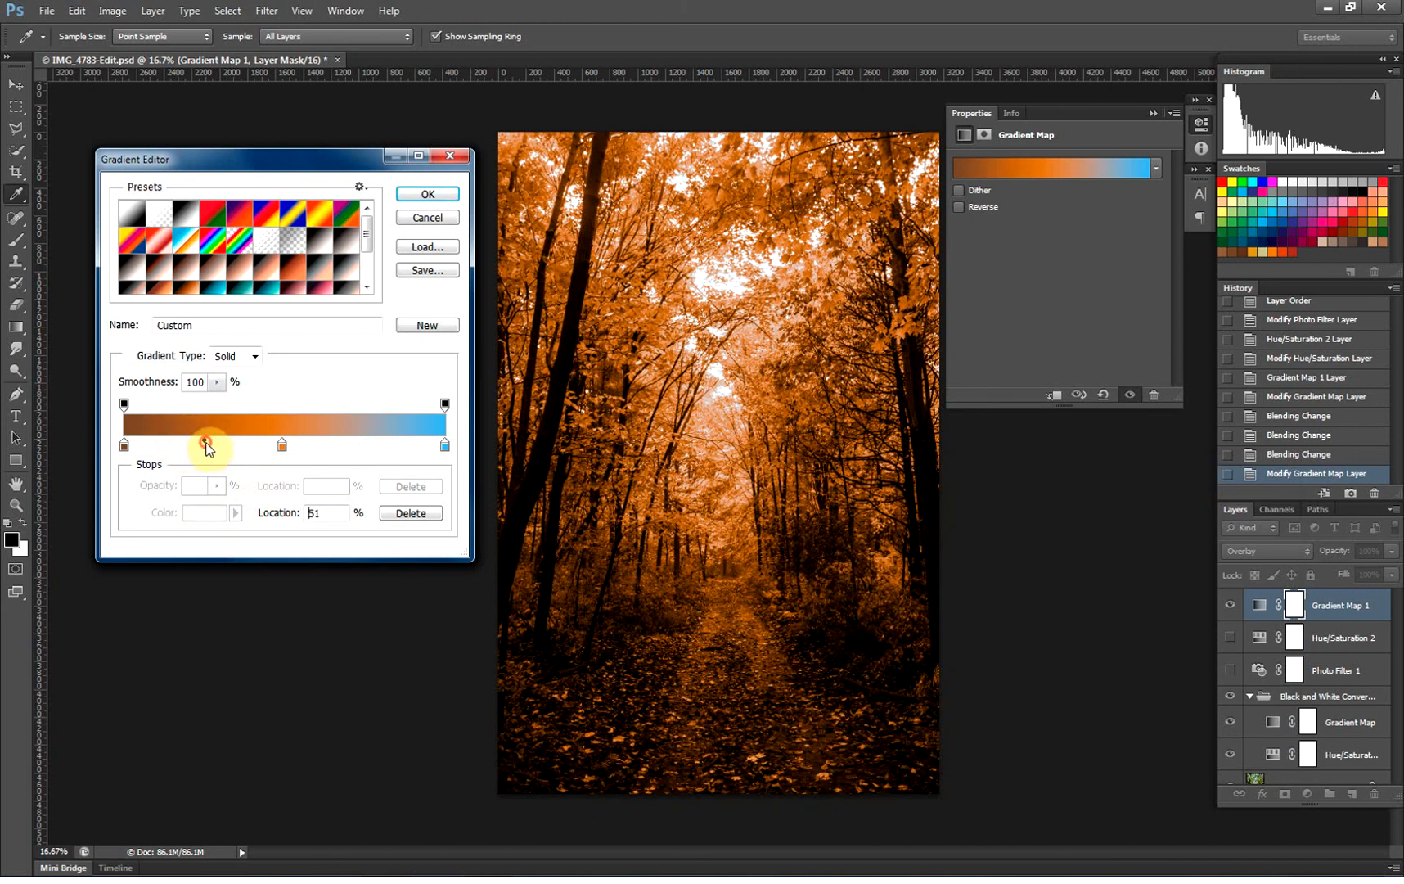
Recolor the gradient's blue end stop to near-white fbfcfe
{"action": "left_click", "coordinate": [445, 446]}
{"action": "double_click", "coordinate": [445, 446]}
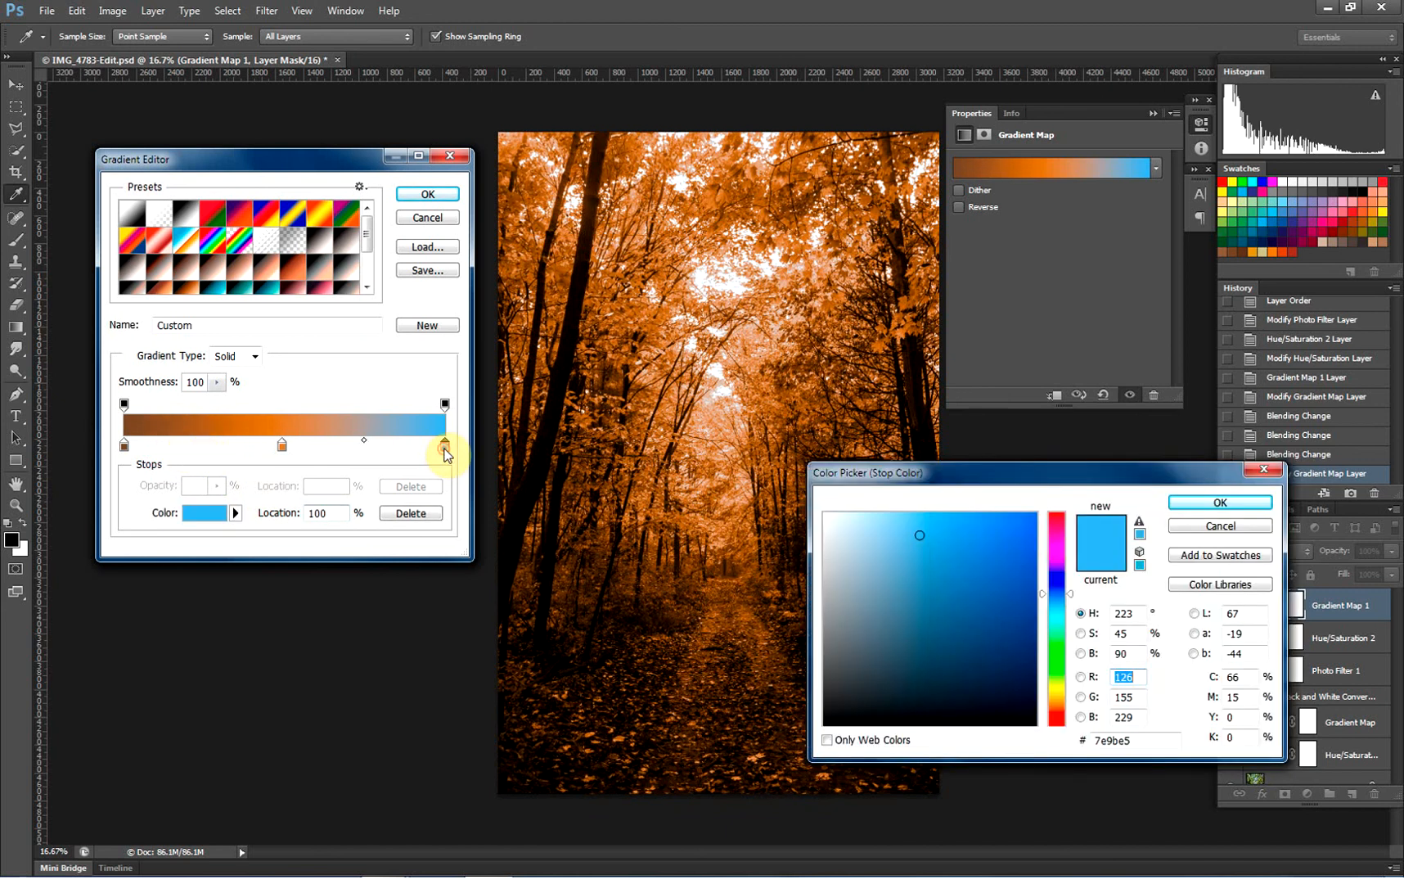
{"action": "left_click", "coordinate": [826, 513]}
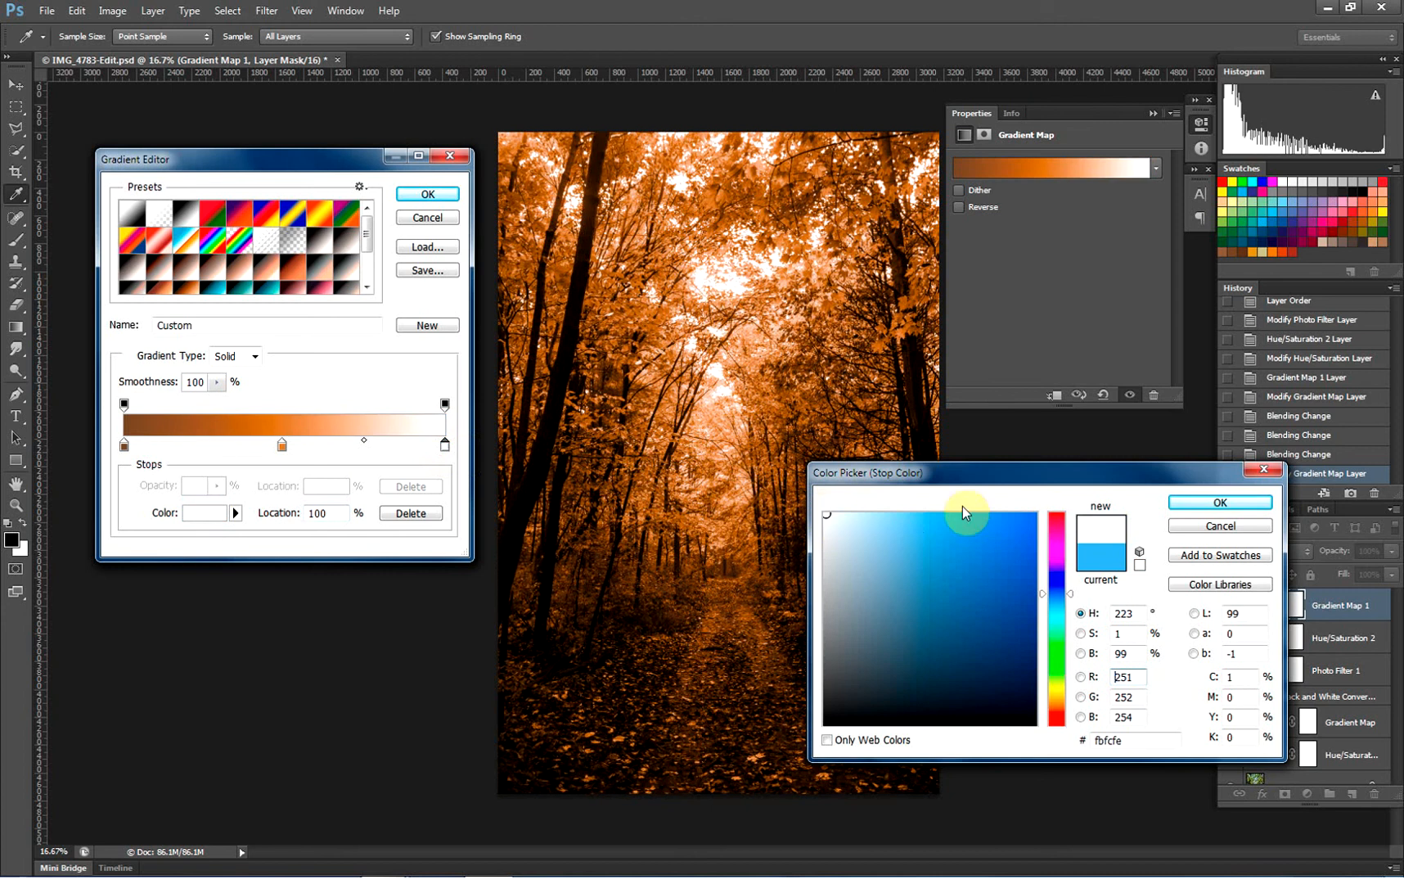
{"action": "left_click", "coordinate": [1227, 502]}
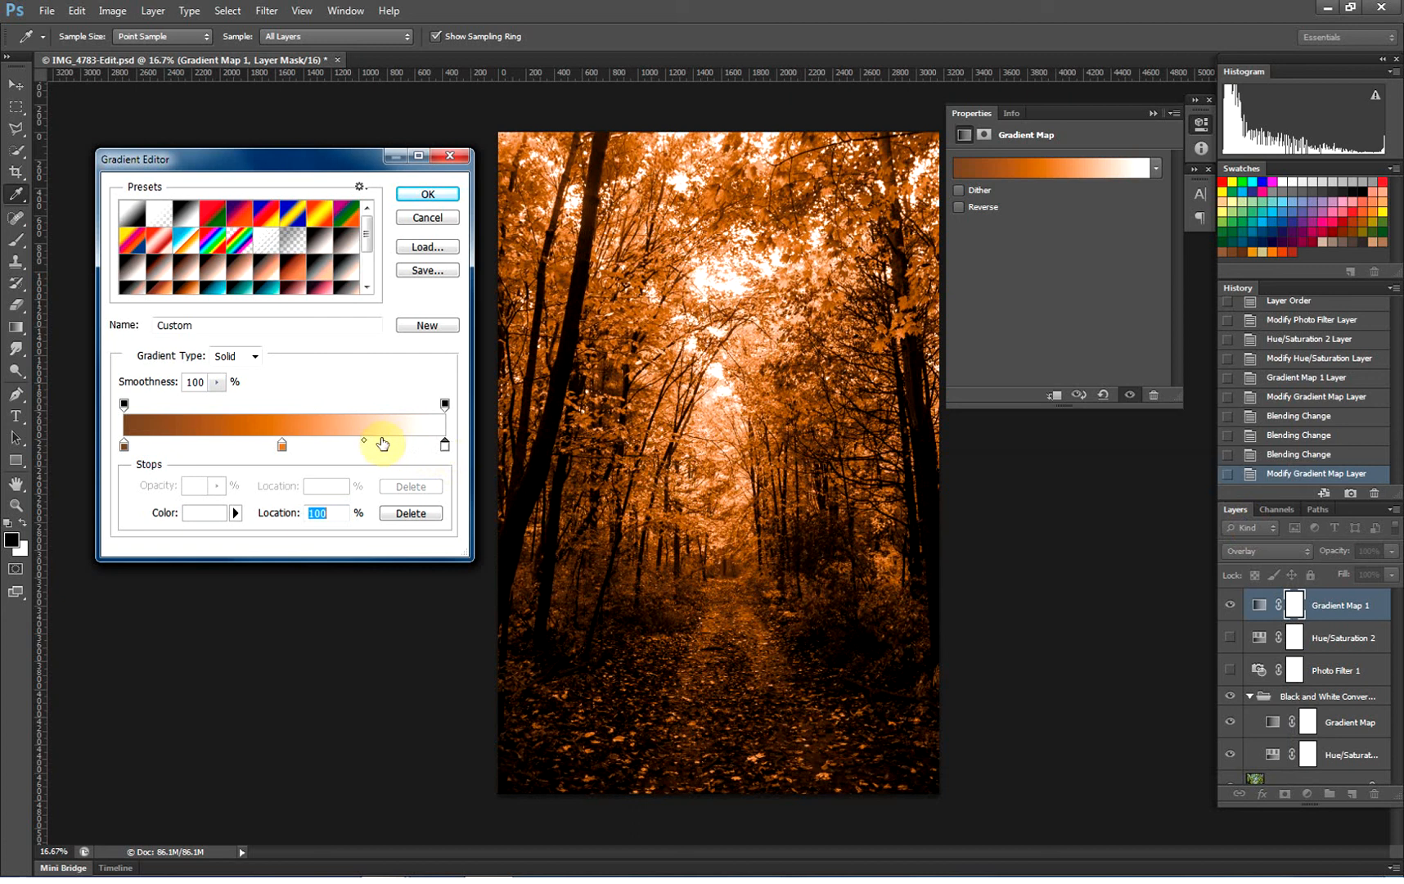
Move the midpoint between the gradient's orange and near-white stops to about 26%
{"action": "left_click_drag", "start_coordinate": [360, 445], "coordinate": [339, 469]}
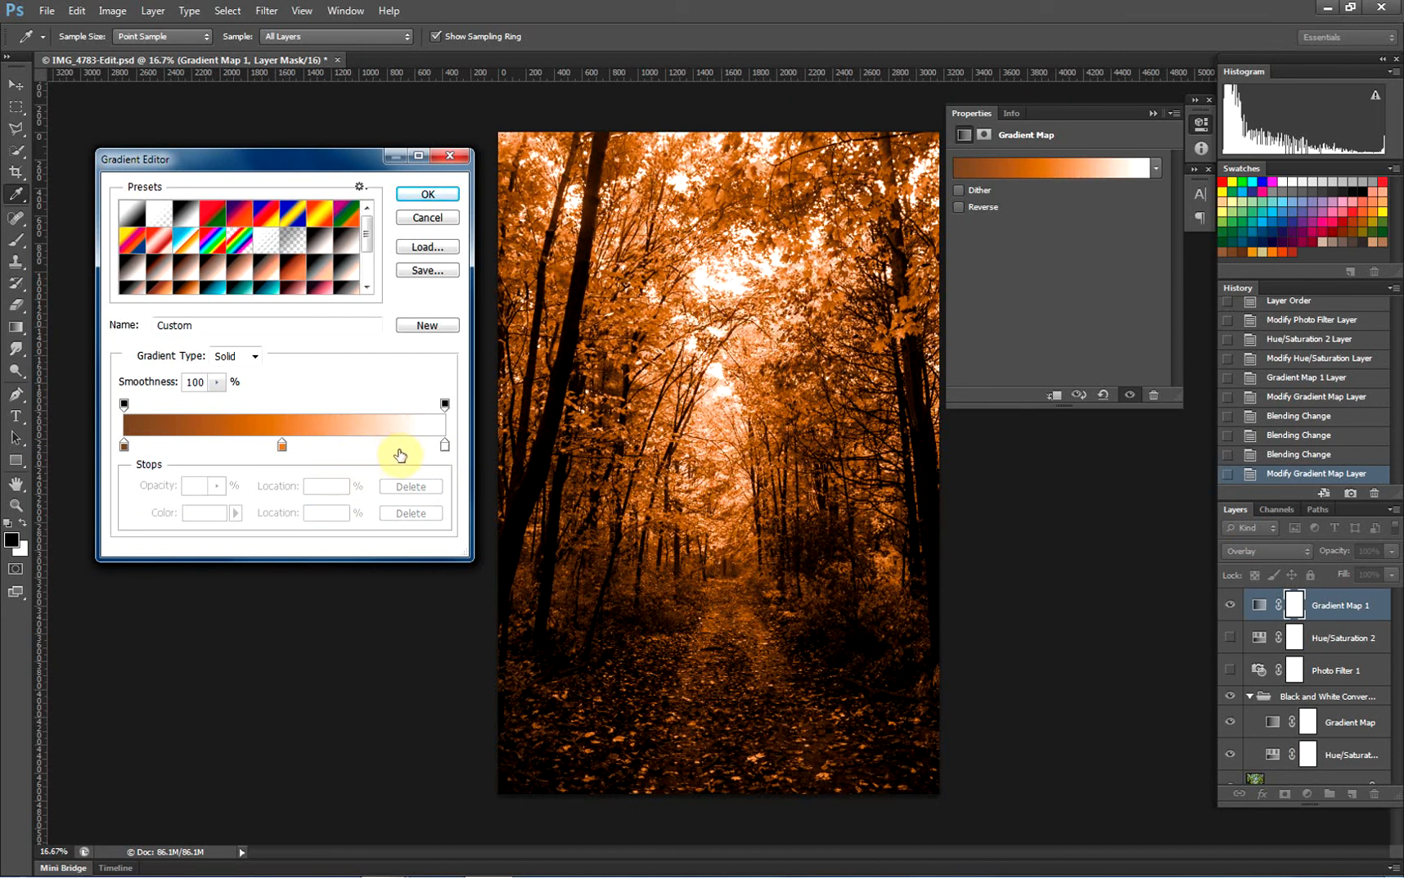
{"action": "left_click", "coordinate": [445, 446]}
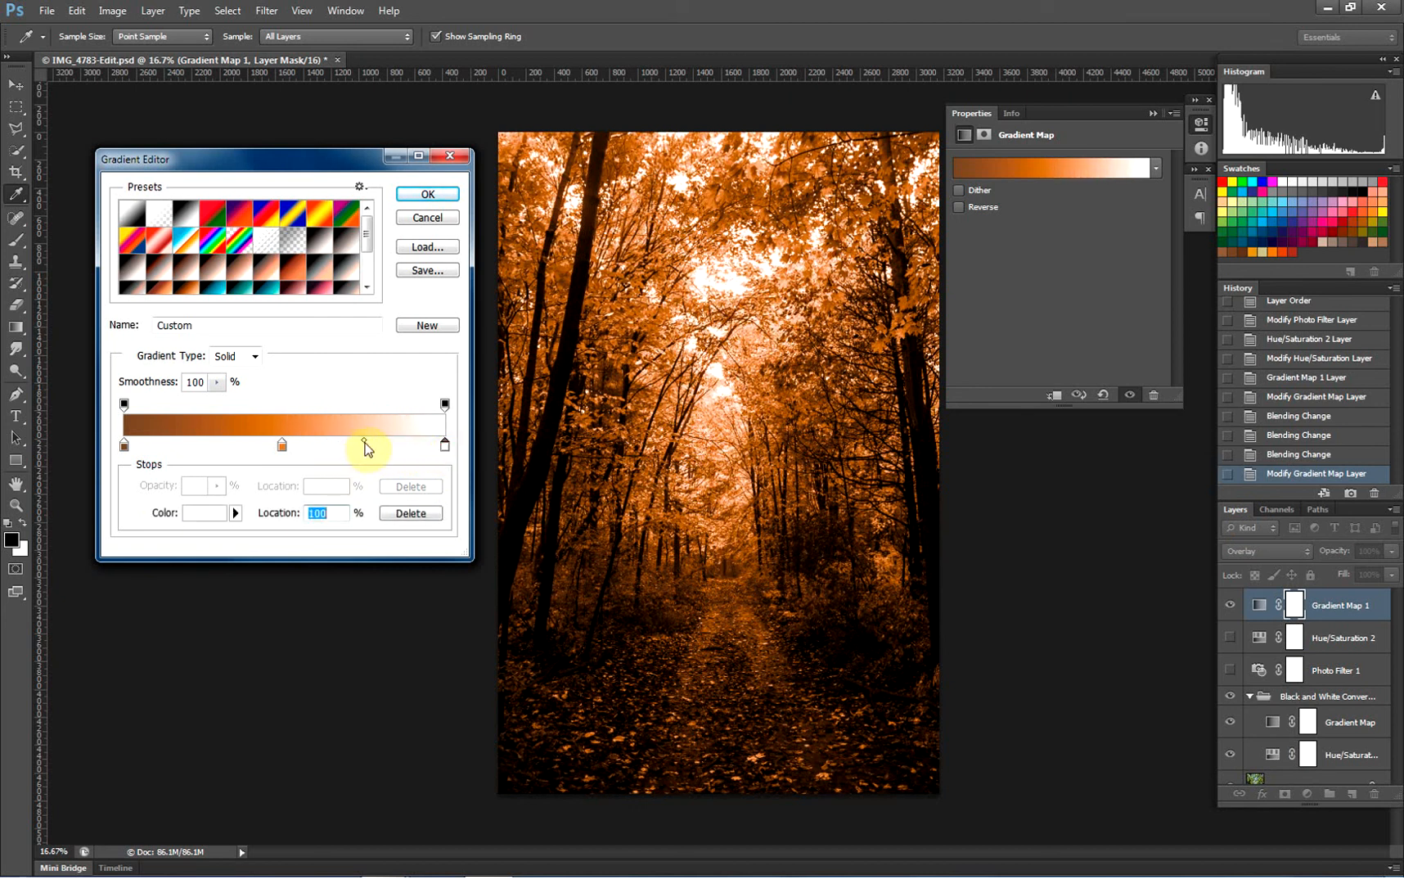
{"action": "left_click_drag", "start_coordinate": [365, 441], "coordinate": [327, 442]}
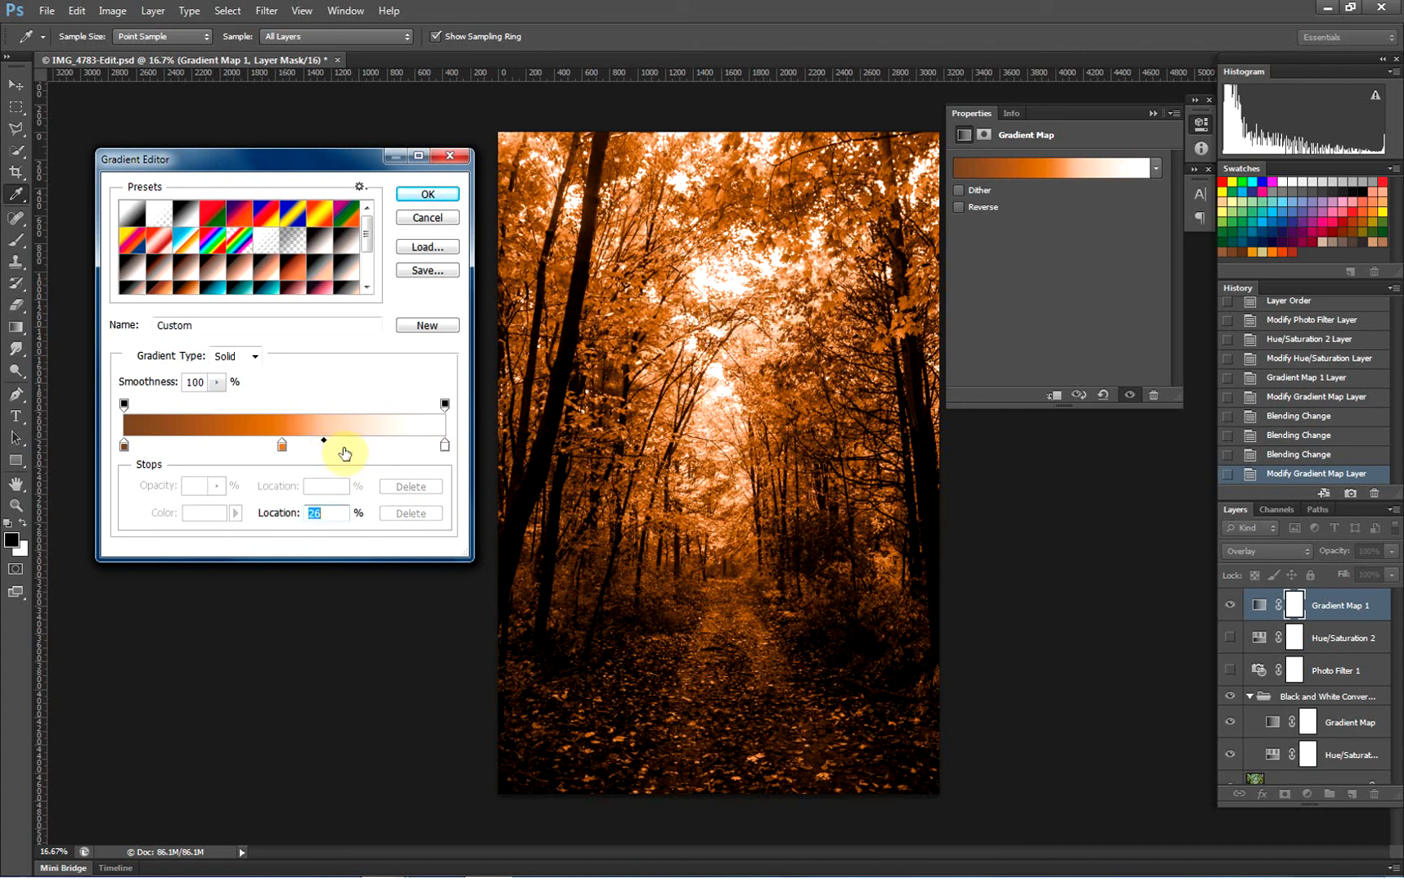
Accept the custom gradient for the Gradient Map 1 adjustment and collapse its properties
{"action": "left_click", "coordinate": [424, 195]}
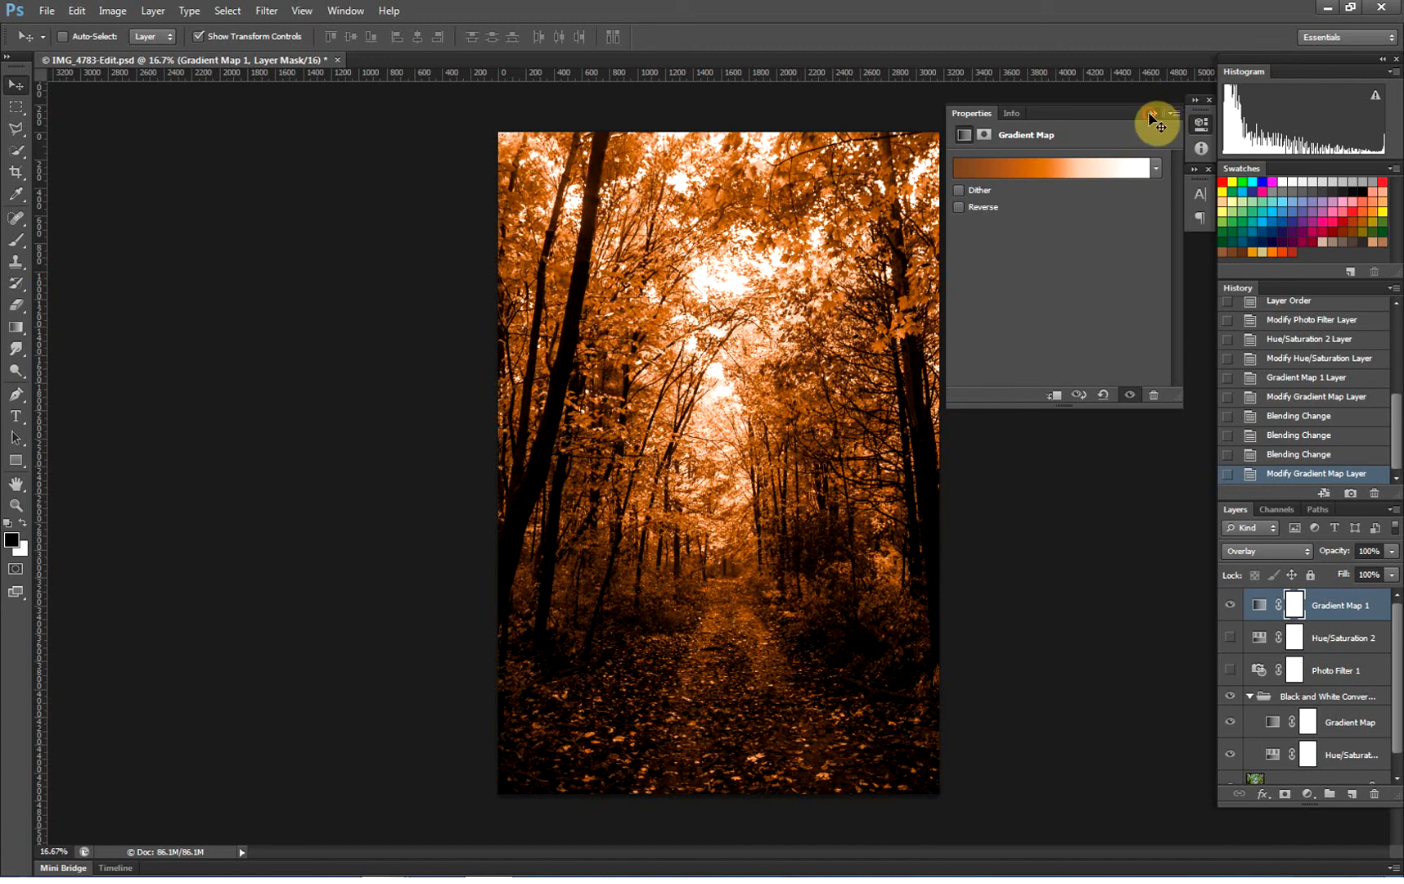
{"action": "left_click", "coordinate": [1152, 119]}
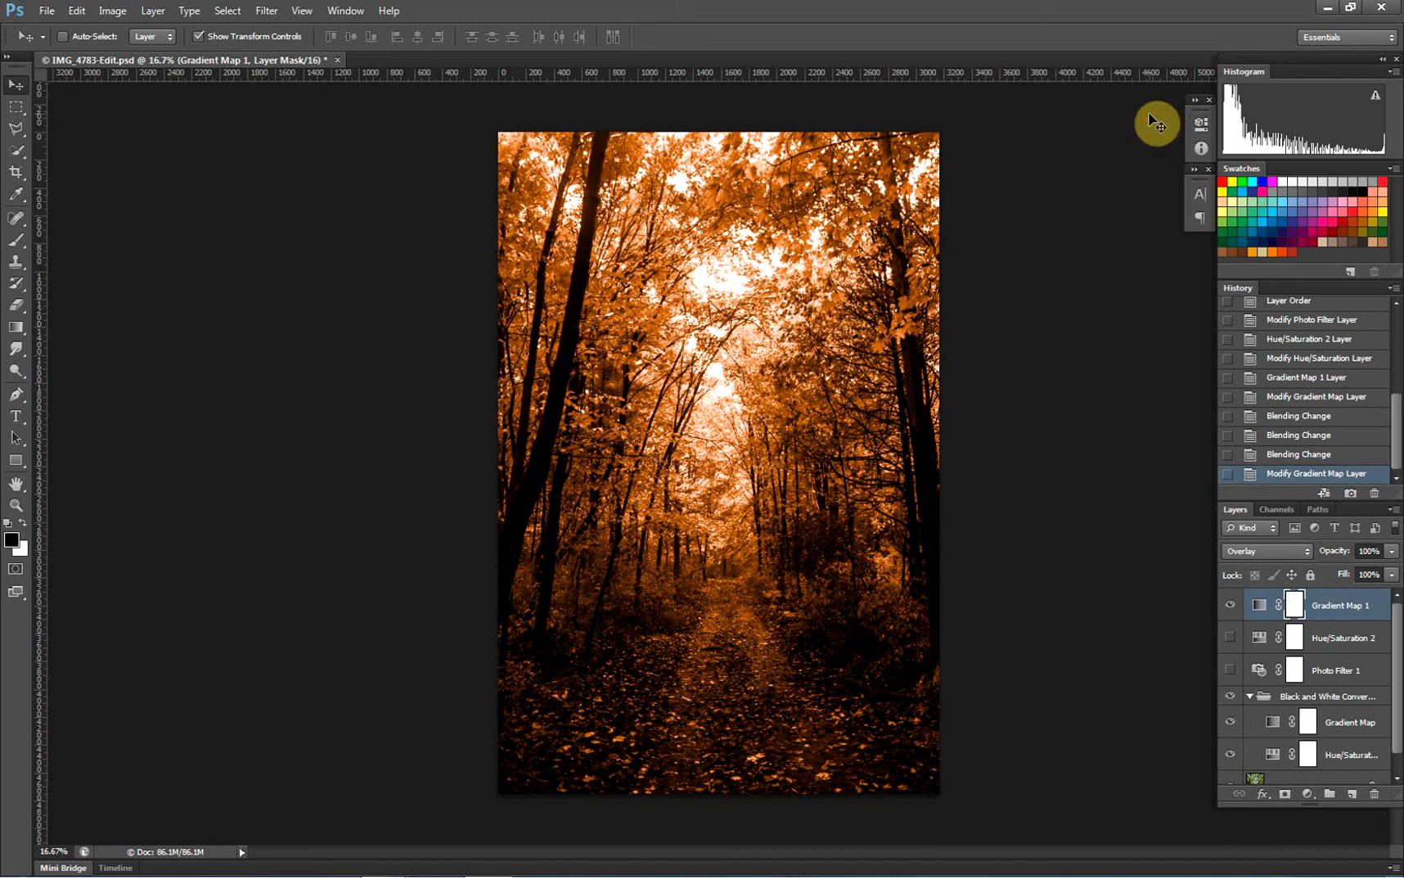
Lower the opacity of the Gradient Map 1 layer to 64%
{"action": "left_click", "coordinate": [1391, 550]}
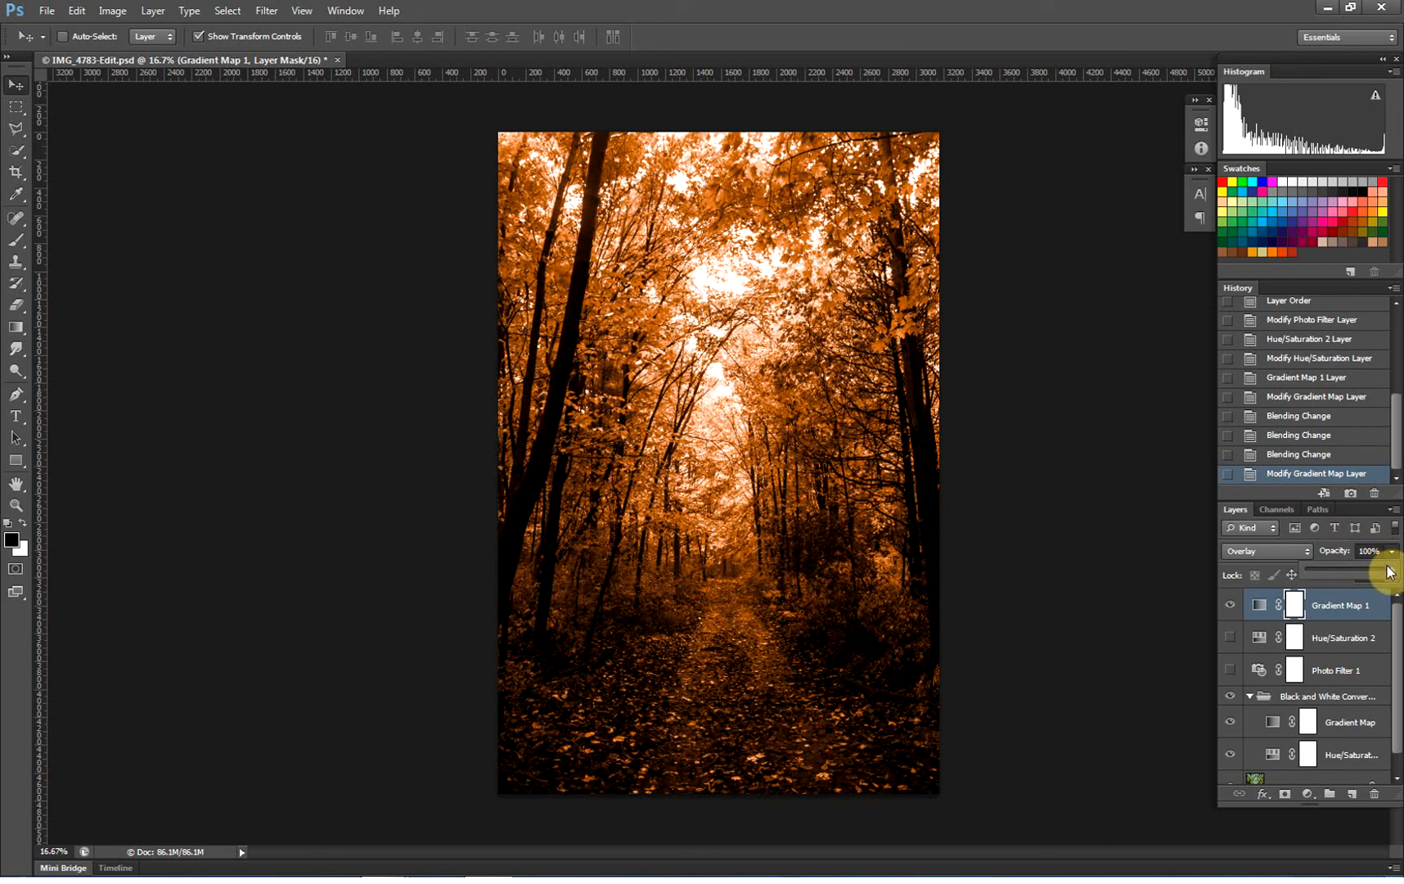
{"action": "left_click_drag", "start_coordinate": [1389, 573], "coordinate": [1355, 568]}
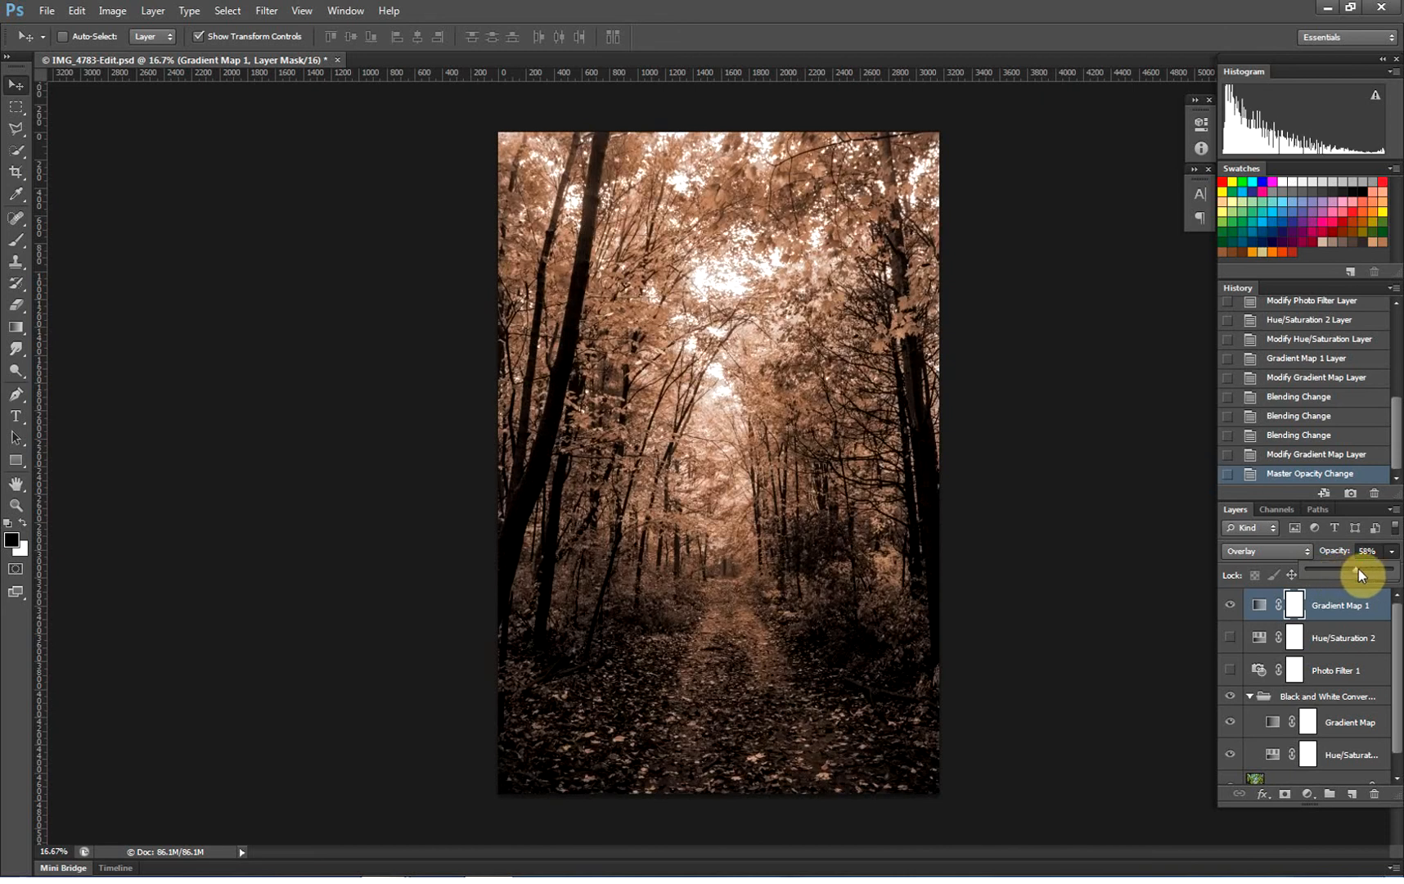
{"action": "left_click_drag", "start_coordinate": [1358, 567], "coordinate": [1360, 568]}
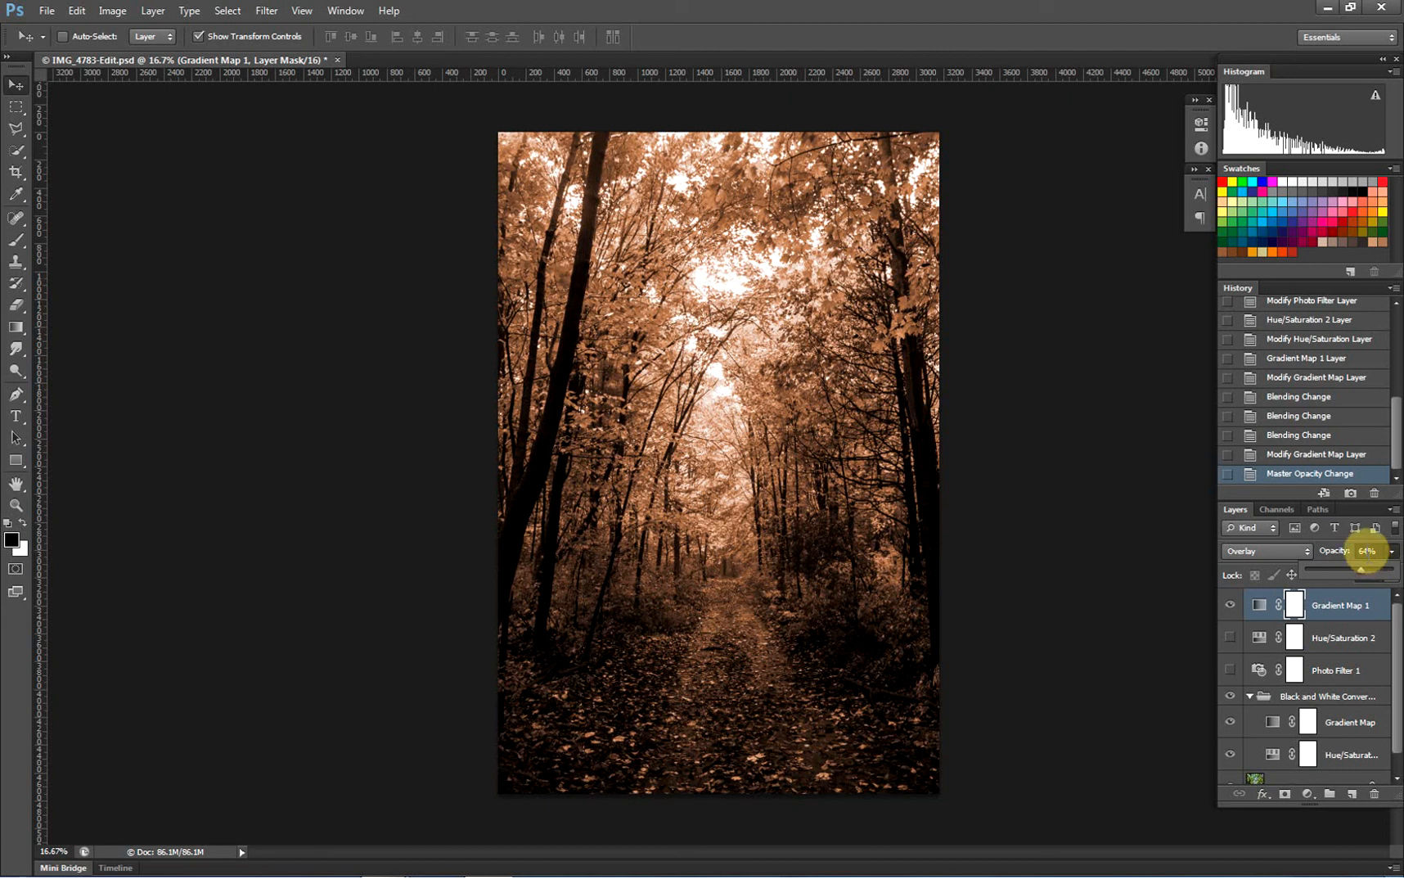
{"action": "left_click", "coordinate": [1392, 556]}
{"action": "left_click", "coordinate": [1390, 554]}
{"action": "left_click", "coordinate": [1391, 553]}
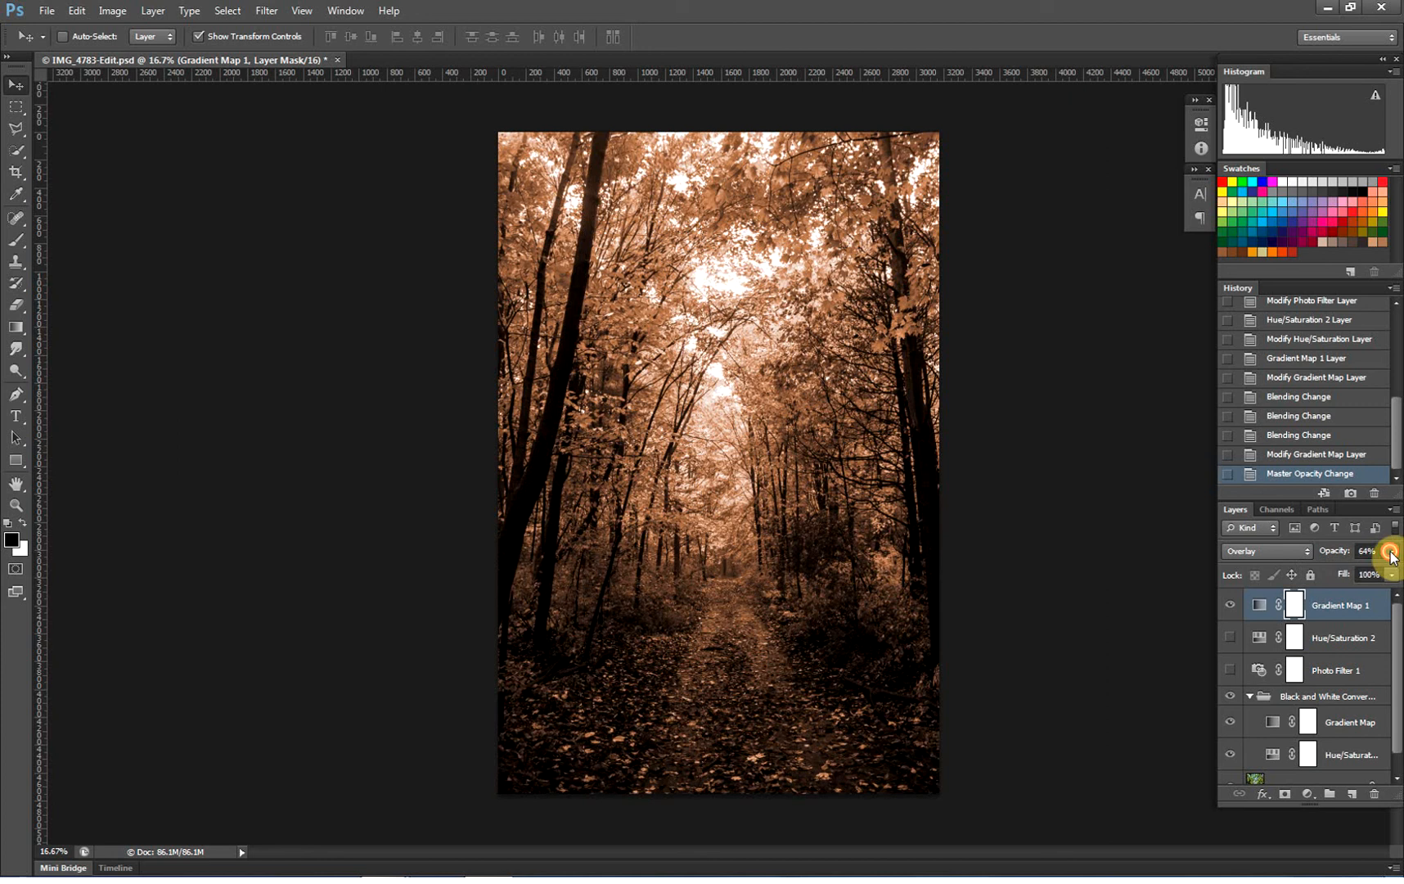